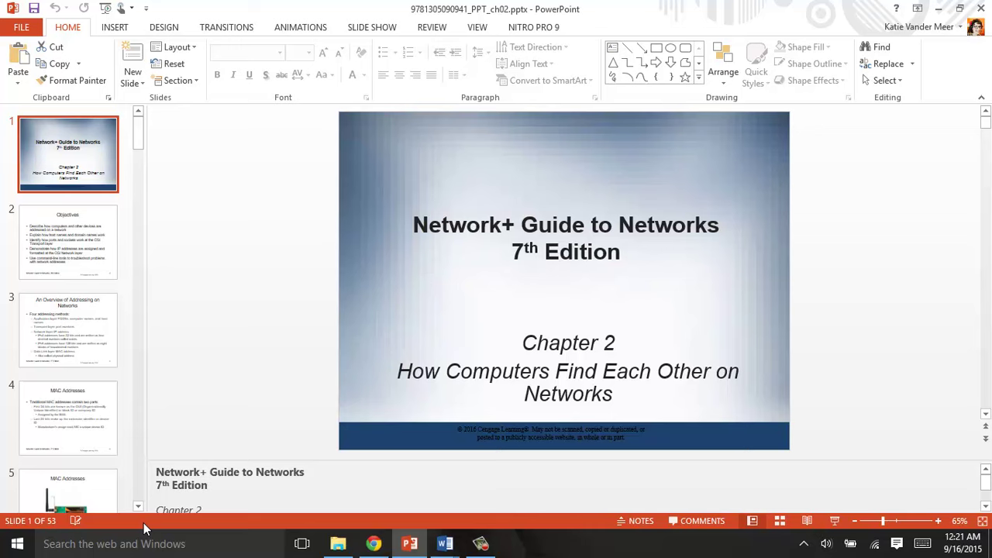
# Step: Look through the chapter slides from Objectives to How Name Servers Are Organized, and close the presentation
pyautogui.click(60, 271)
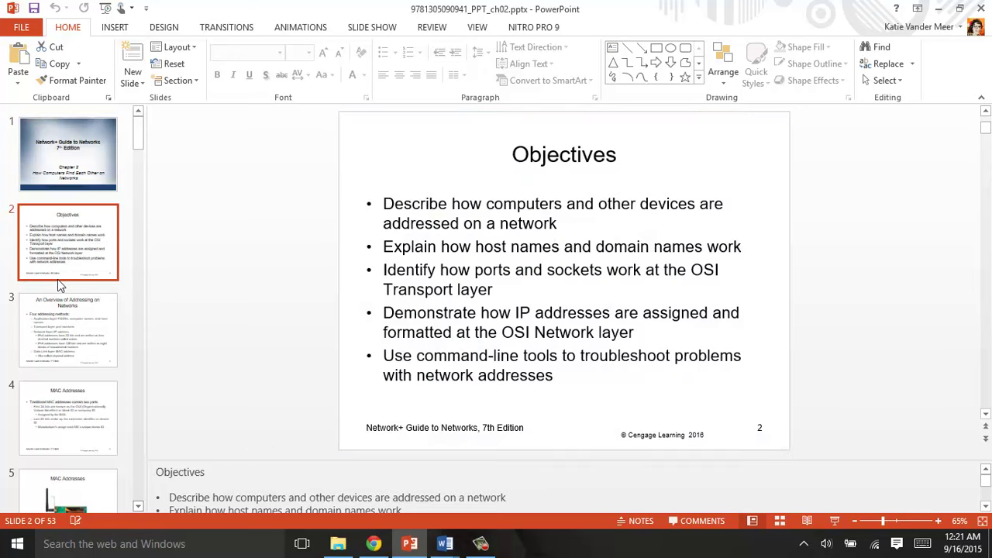
pyautogui.click(67, 310)
pyautogui.click(70, 419)
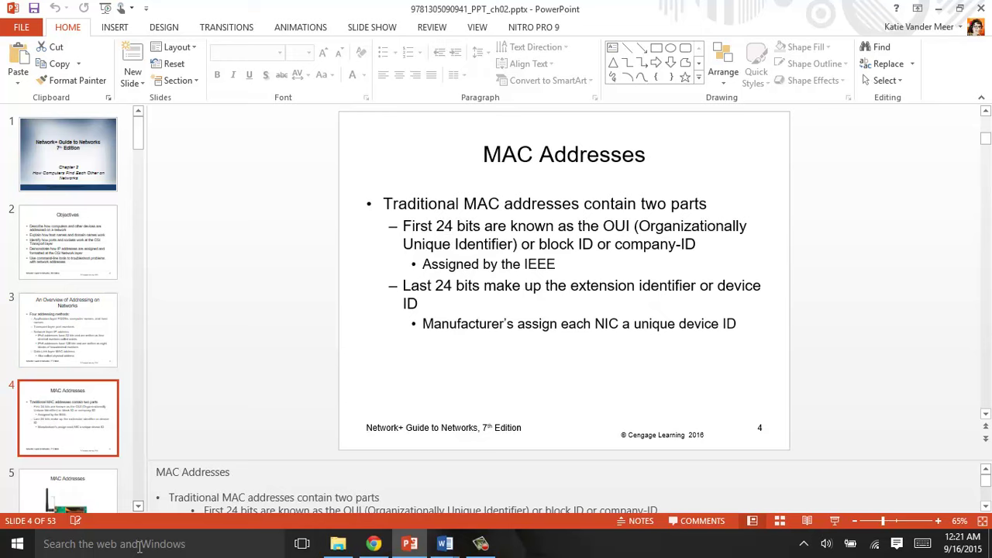
pyautogui.click(108, 504)
pyautogui.moveTo(139, 143); pyautogui.dragTo(142, 172)
pyautogui.click(100, 155)
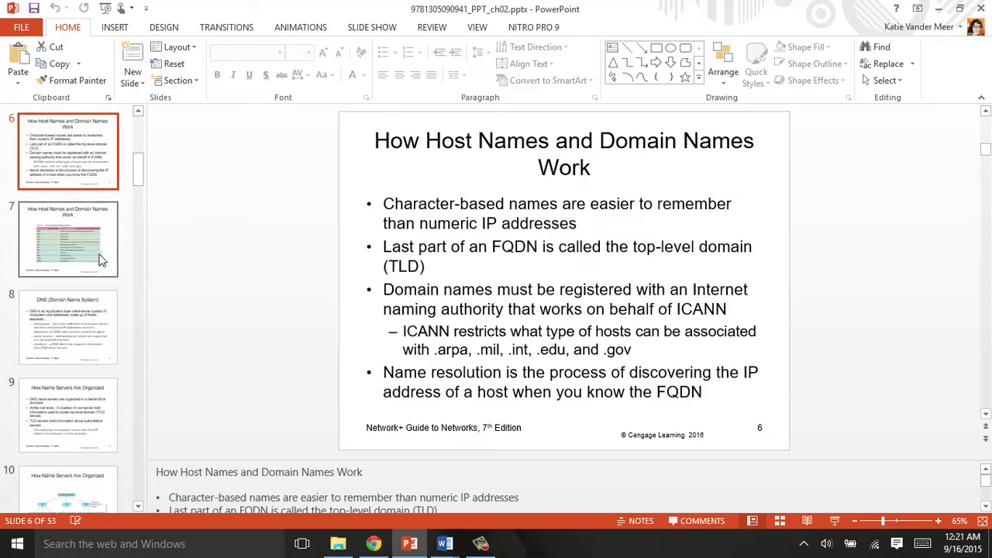
pyautogui.click(92, 319)
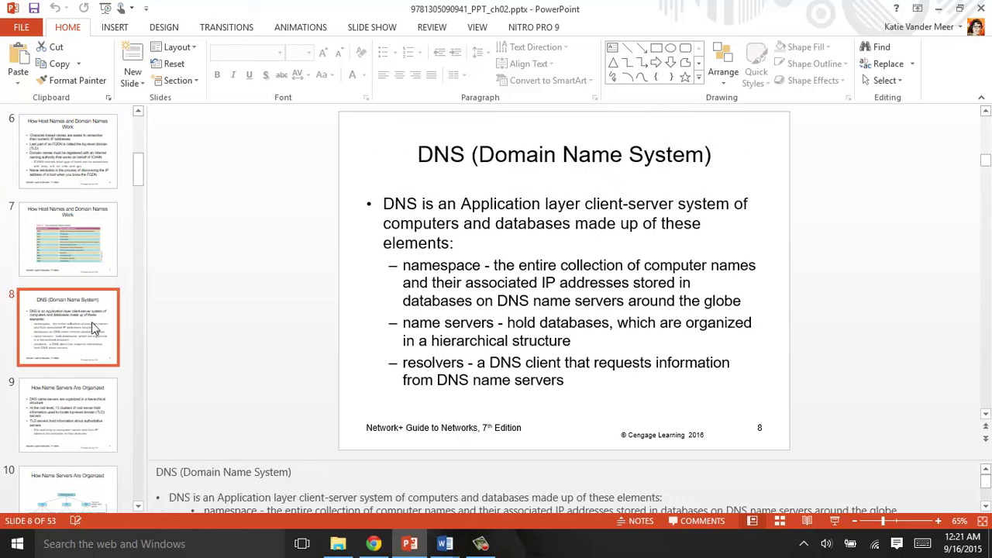
pyautogui.click(69, 401)
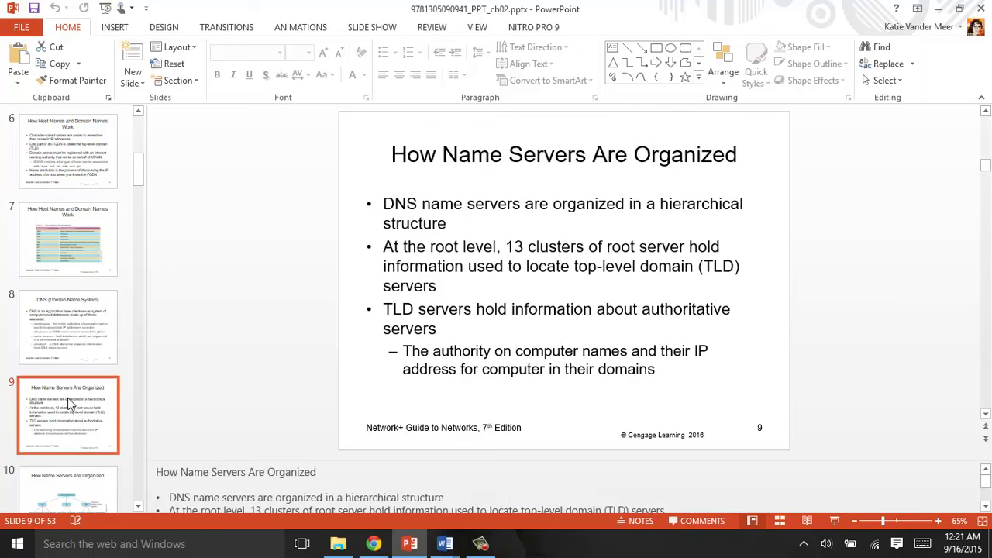
pyautogui.click(981, 8)
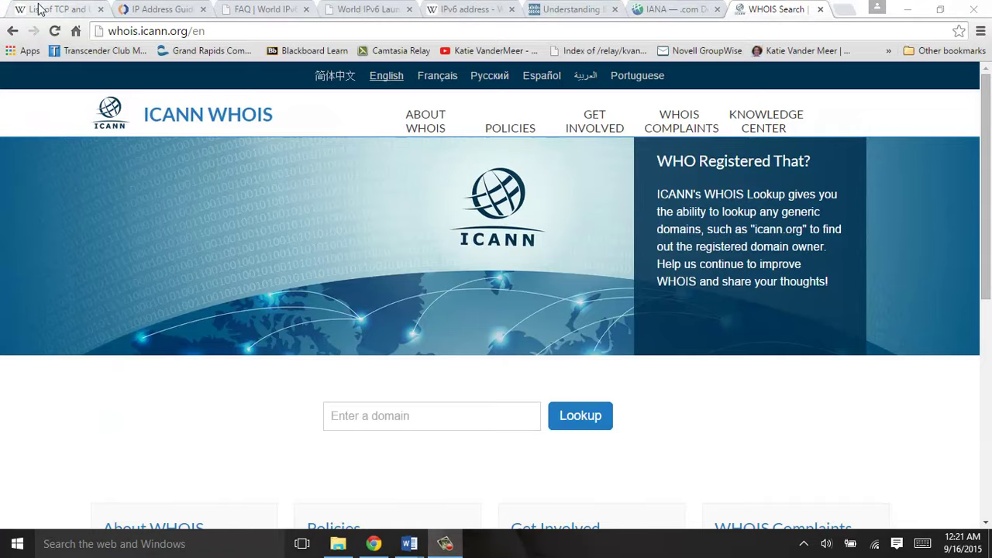
# Step: View the Wikipedia list of TCP and UDP port numbers and the World IPv6 Launch page, and minimize the browser
pyautogui.click(41, 8)
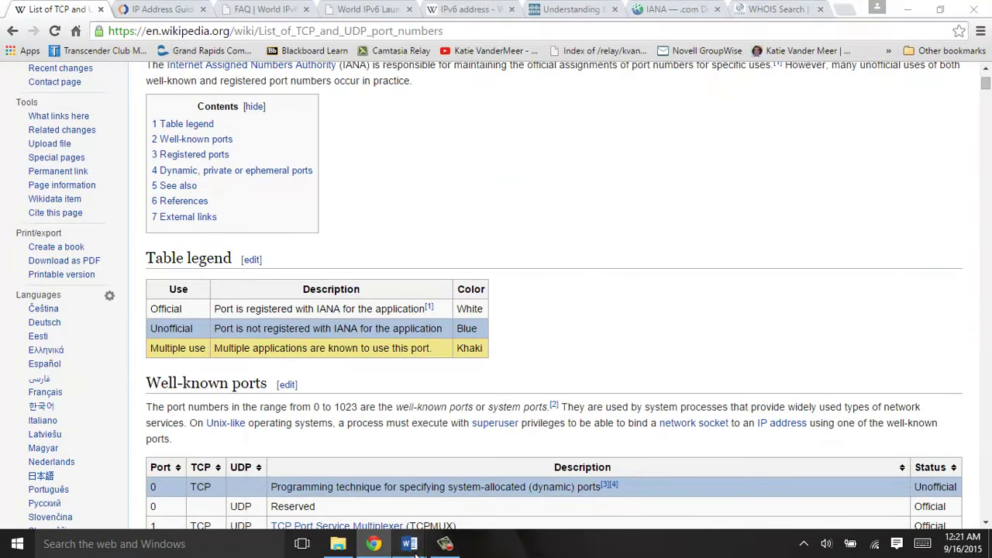
pyautogui.moveTo(415, 554)
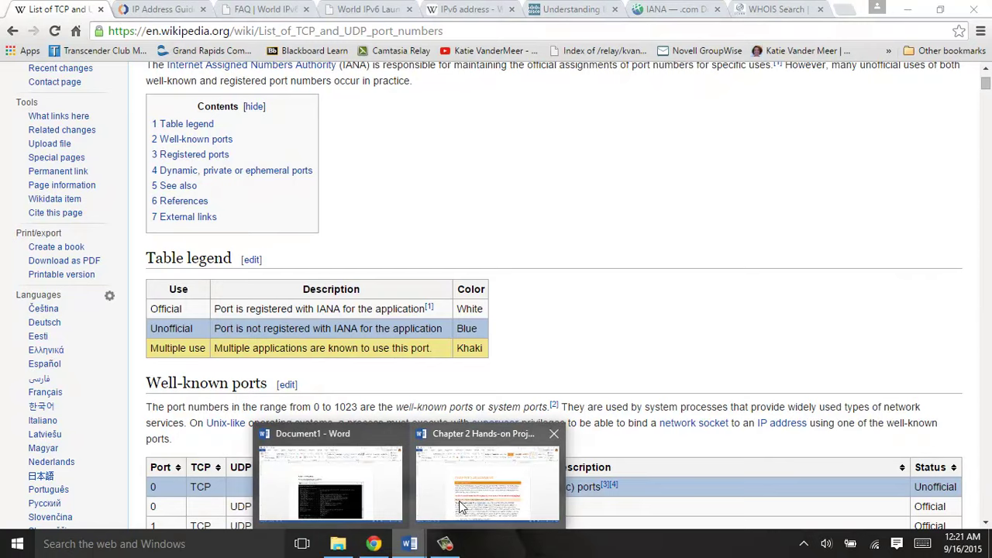
pyautogui.moveTo(459, 501)
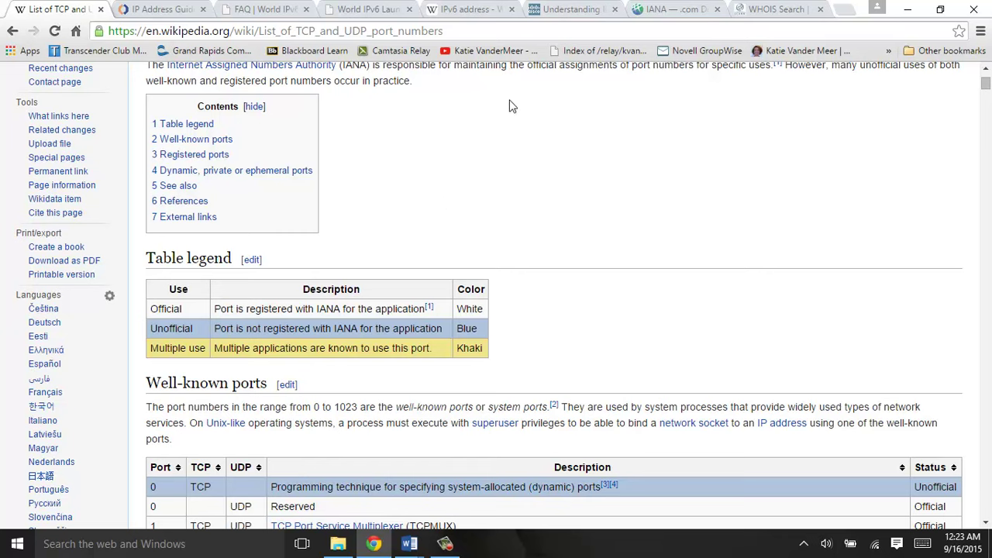
pyautogui.click(360, 10)
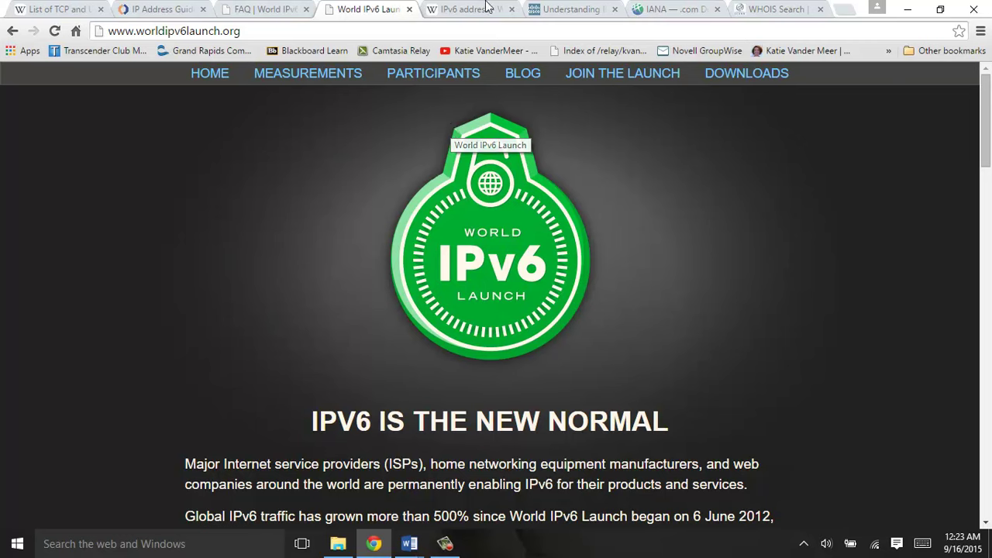
pyautogui.click(909, 11)
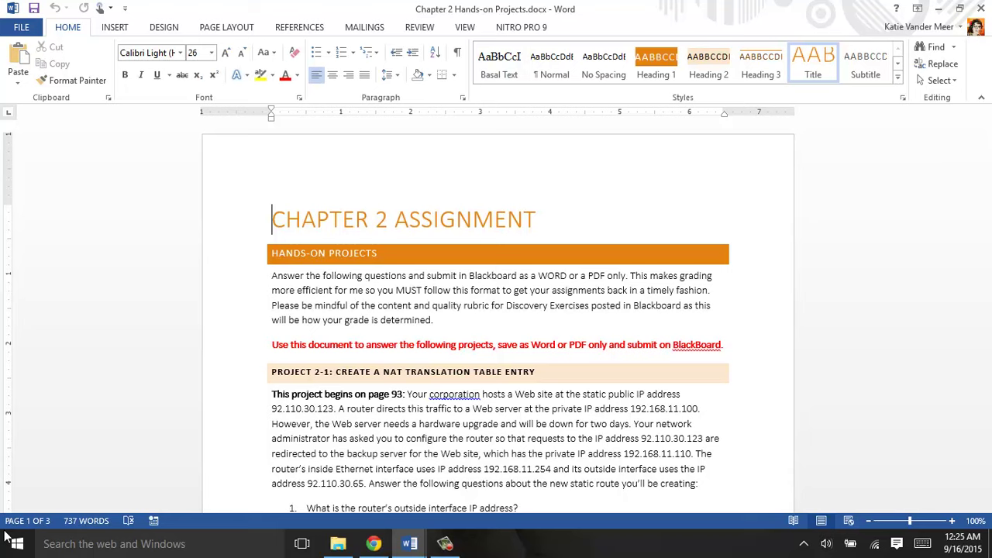
# Step: Open Control Panel and go through Network and Sharing Center to the list of network adapters
pyautogui.click(18, 543)
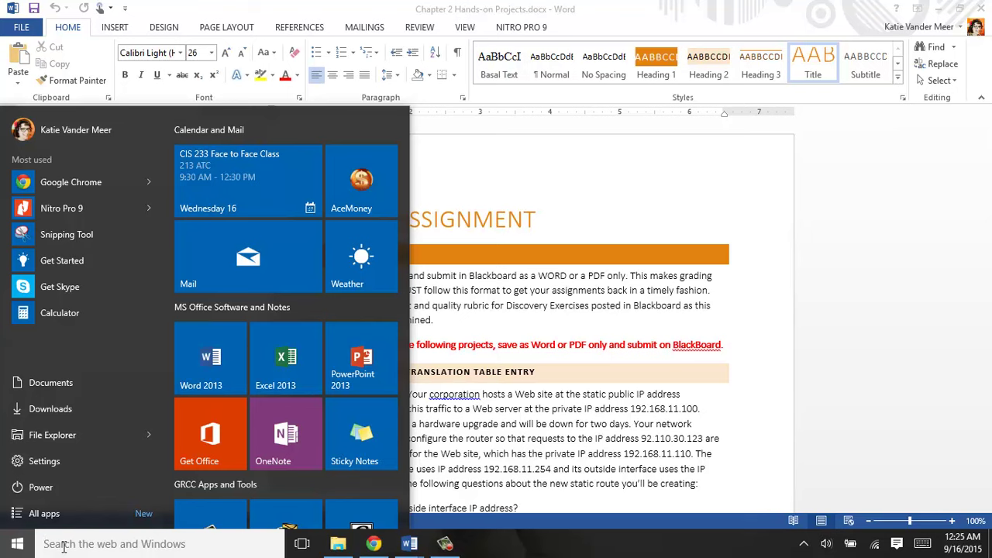
pyautogui.write('con')
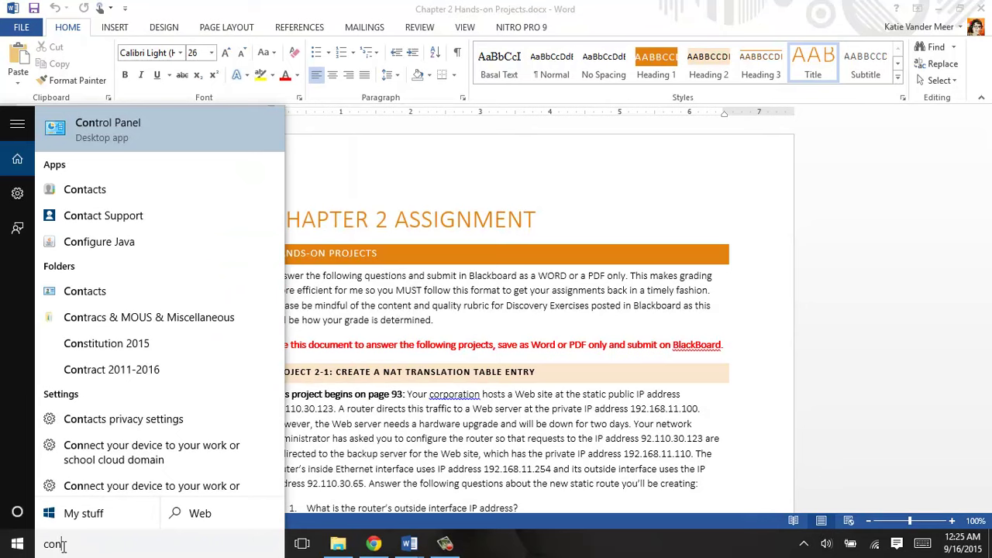
pyautogui.click(150, 137)
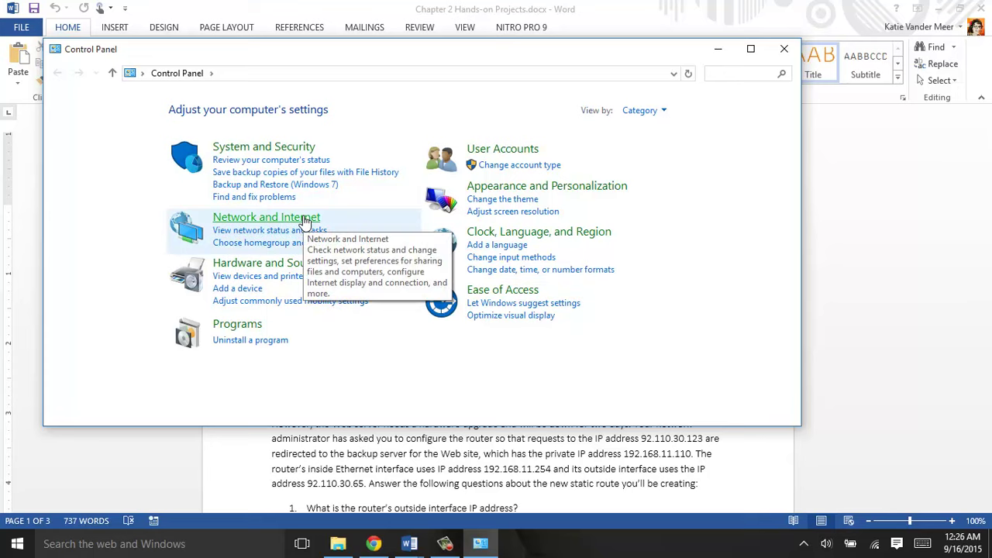
pyautogui.click(244, 220)
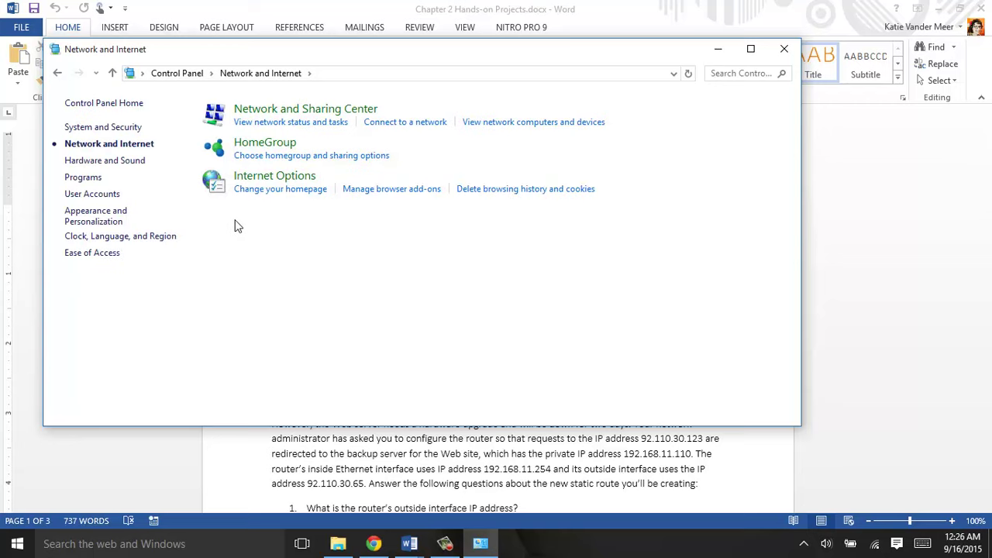
pyautogui.click(264, 111)
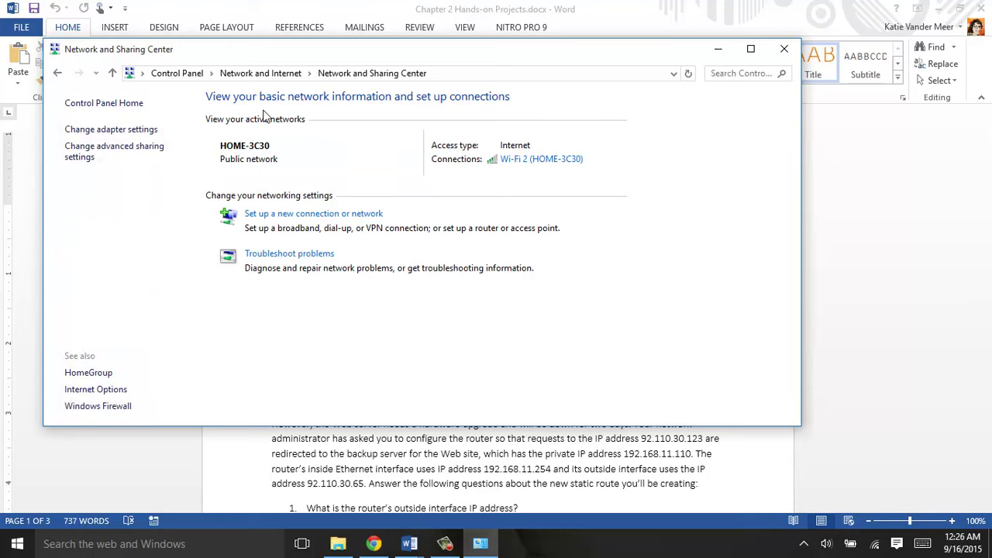
pyautogui.click(145, 132)
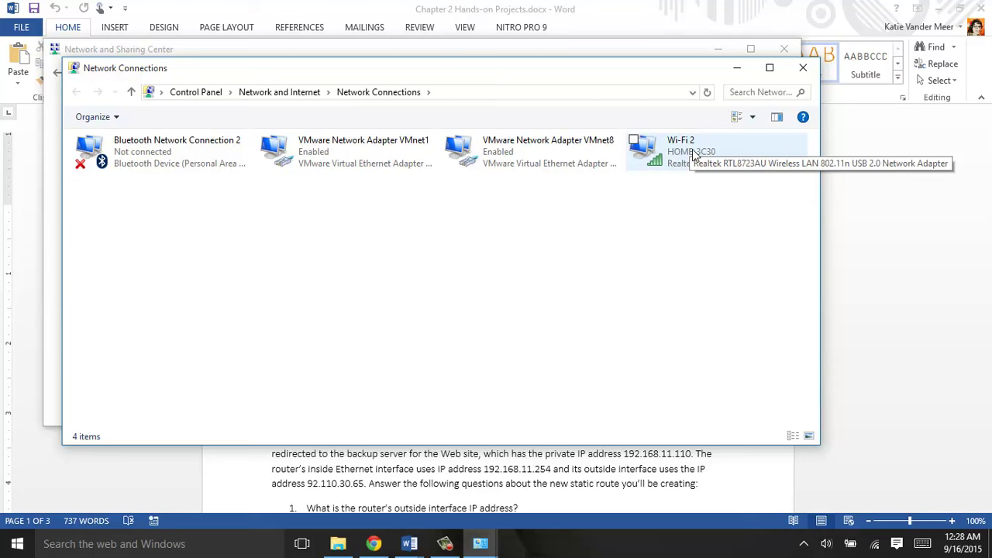
# Step: Open the Internet Protocol Version 4 (TCP/IPv4) properties of the Wi-Fi 2 adapter
pyautogui.rightClick(680, 150)
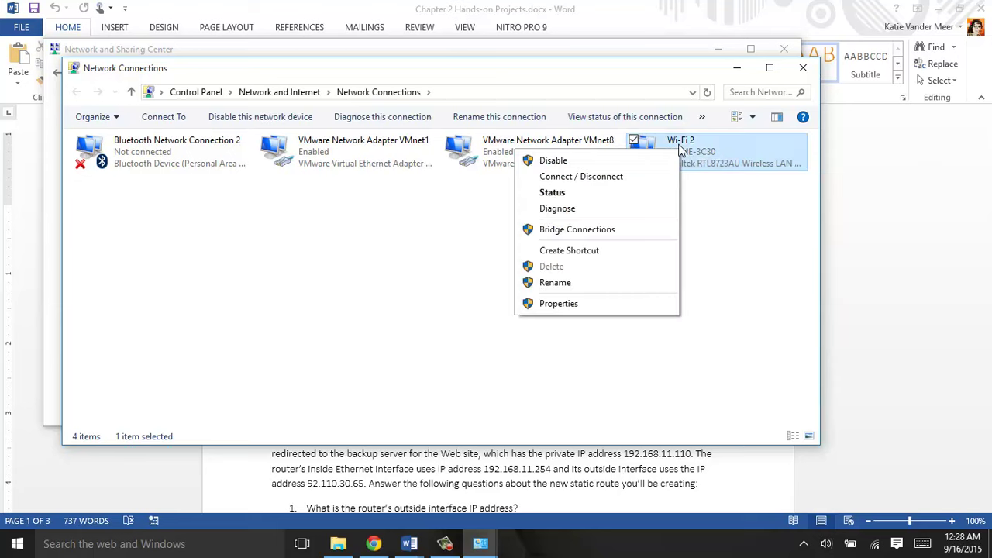
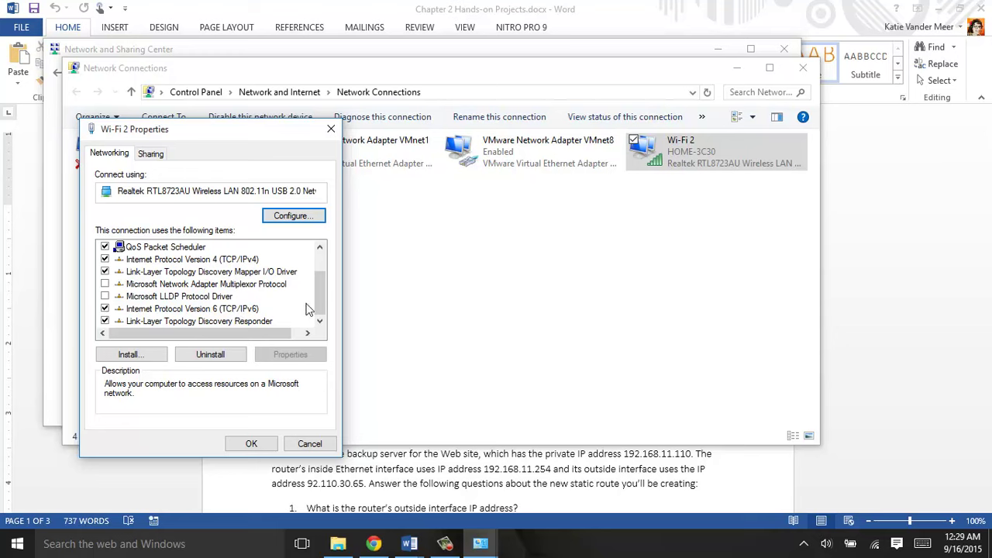
pyautogui.moveTo(319, 306); pyautogui.dragTo(319, 288)
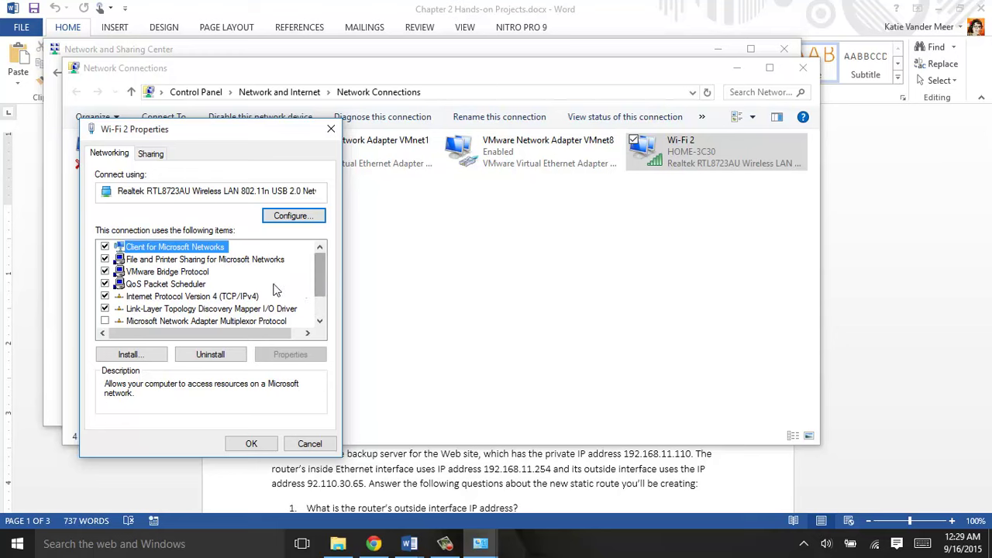
pyautogui.click(245, 297)
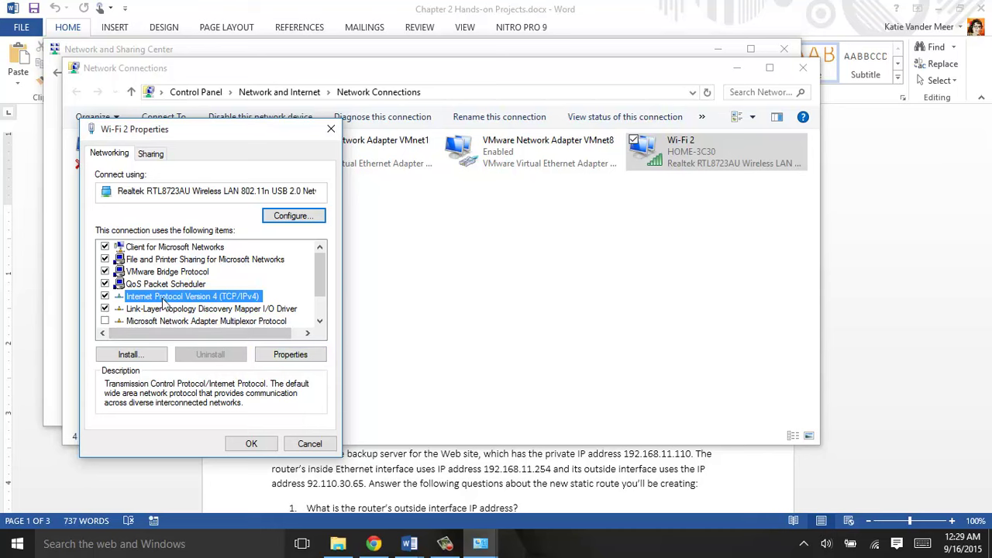
pyautogui.click(289, 354)
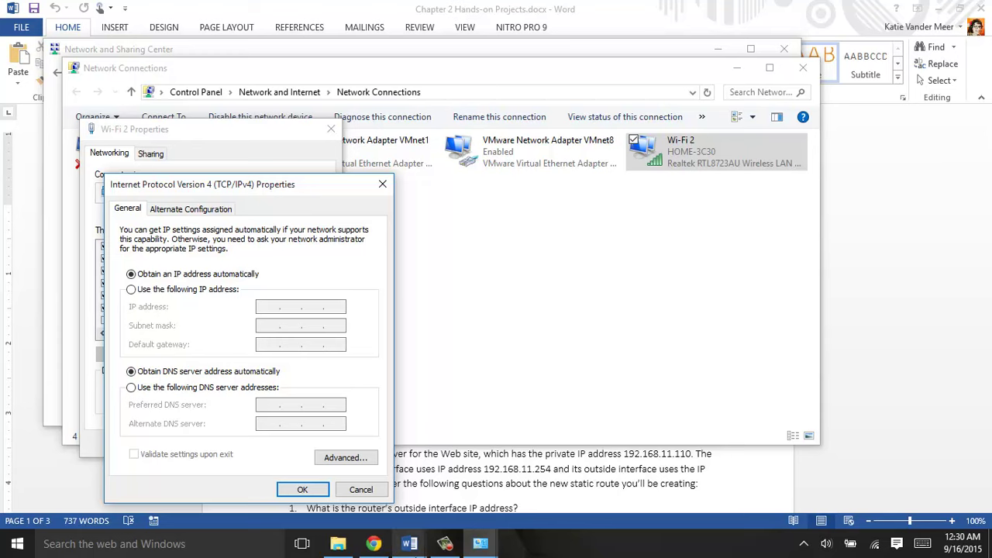
# Step: Start Word 2013 and create a blank document
pyautogui.moveTo(408, 551)
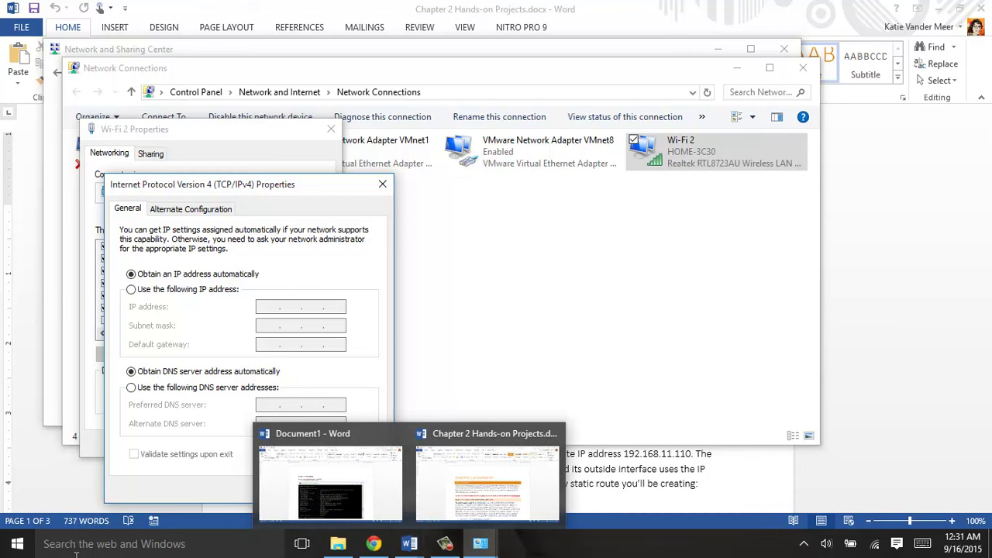
pyautogui.click(19, 547)
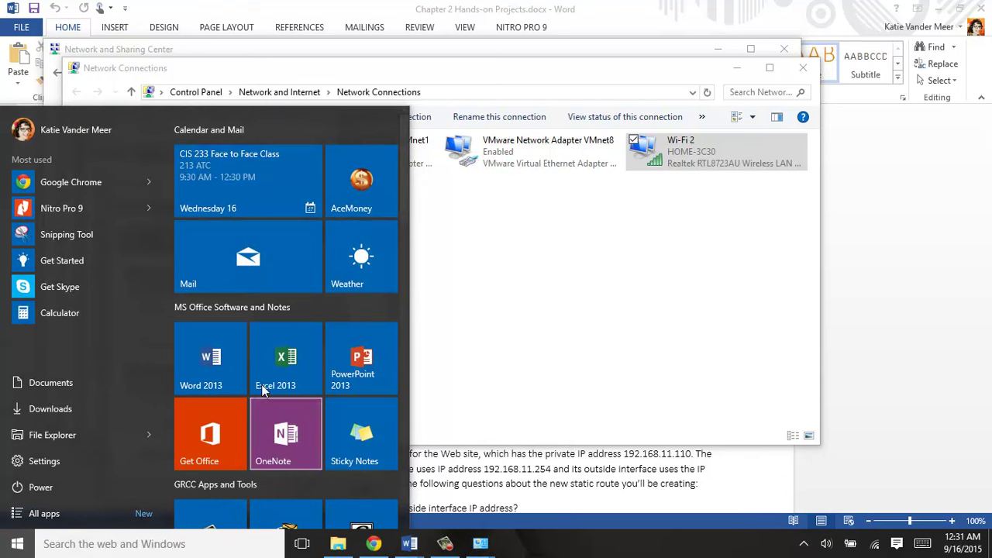
pyautogui.click(227, 375)
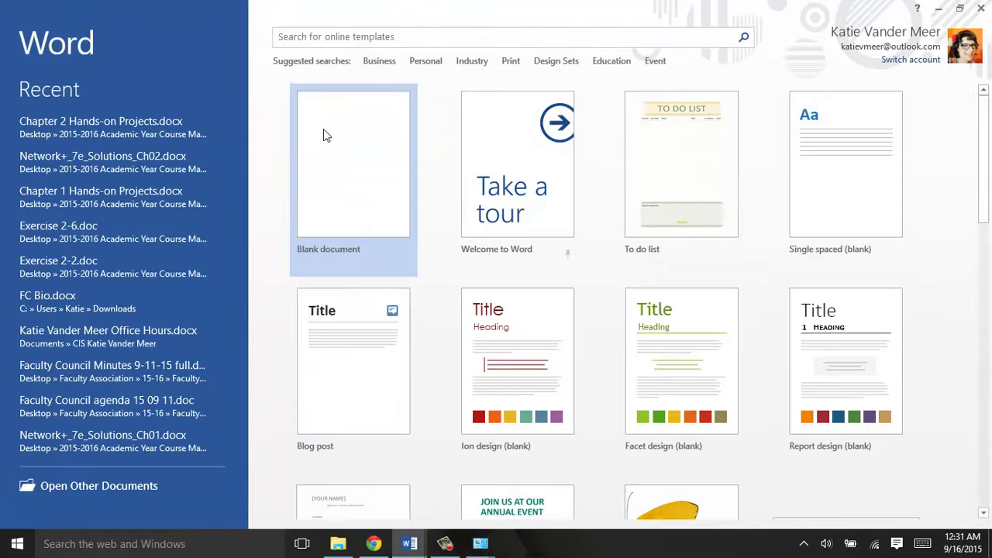
pyautogui.click(326, 131)
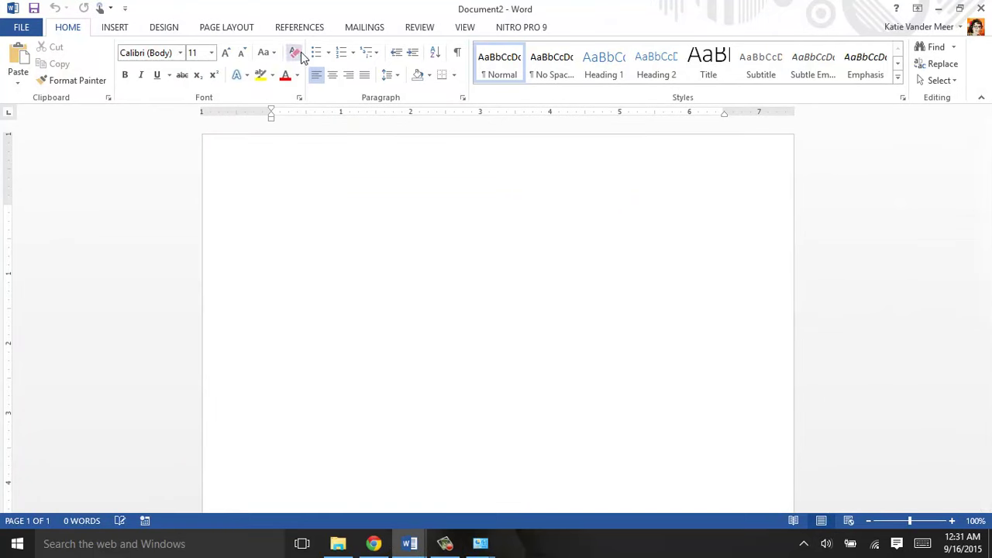
pyautogui.click(110, 29)
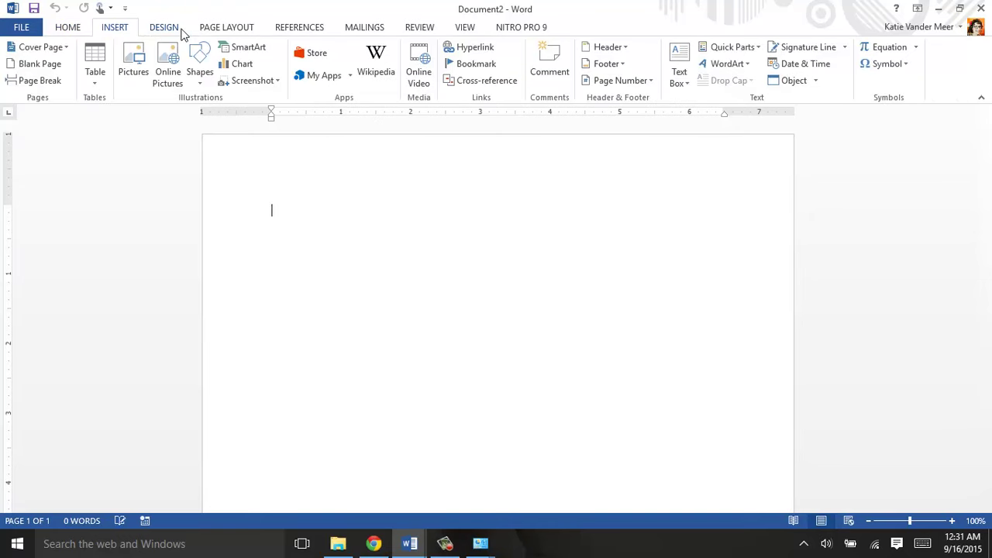
pyautogui.click(172, 28)
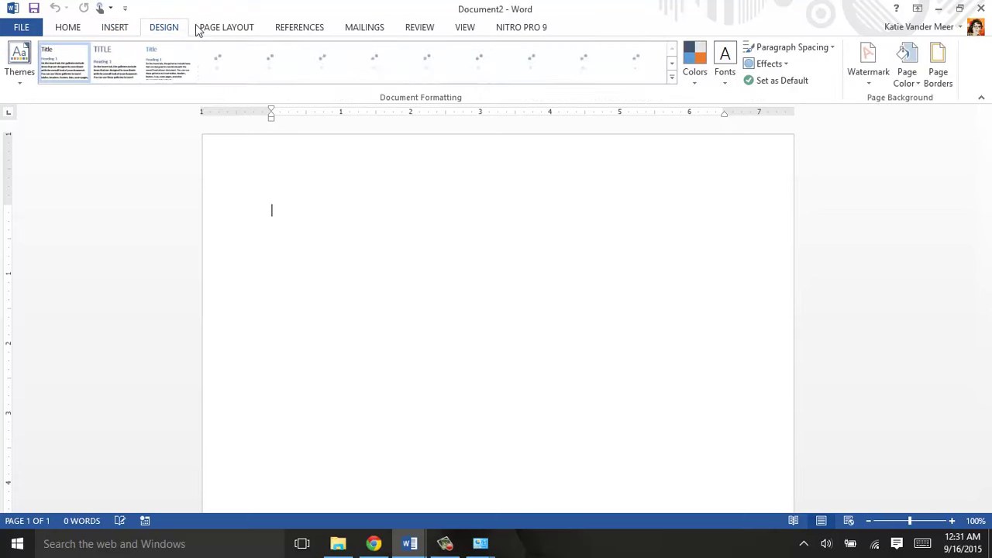
pyautogui.click(221, 31)
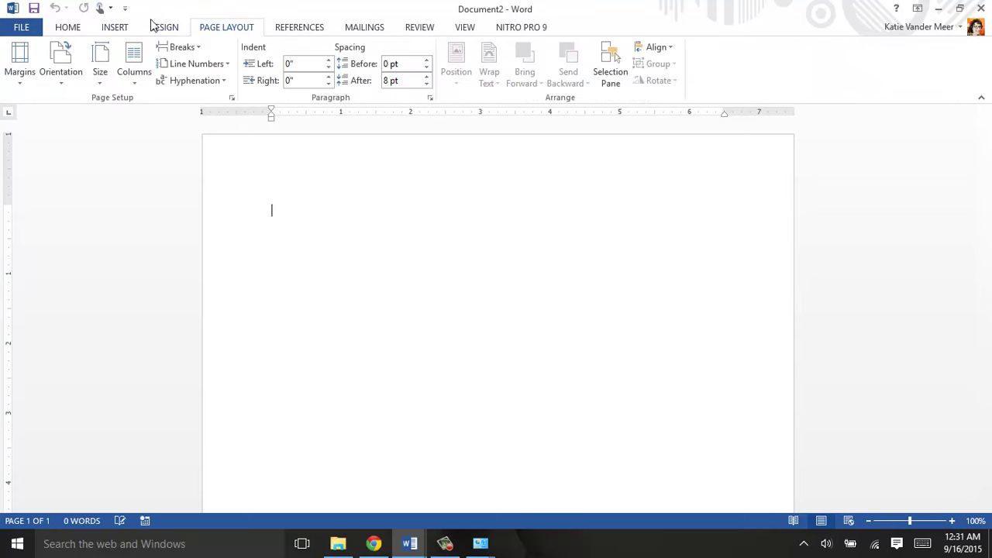
pyautogui.click(67, 29)
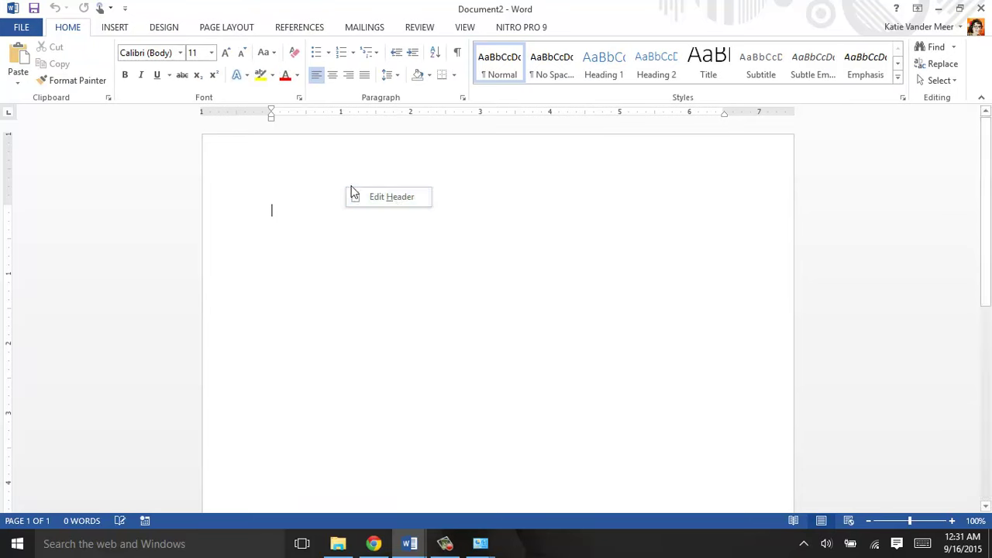
pyautogui.click(428, 76)
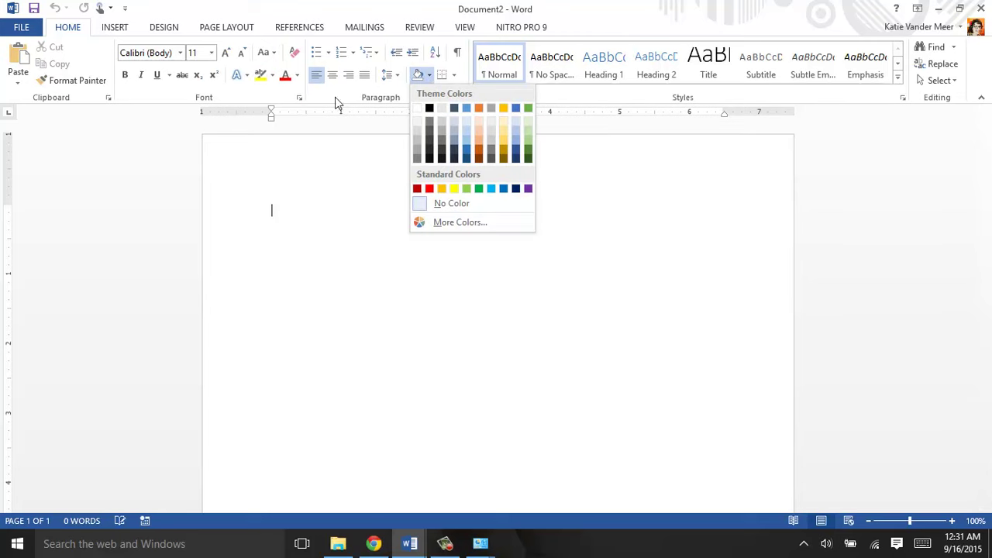
pyautogui.click(476, 547)
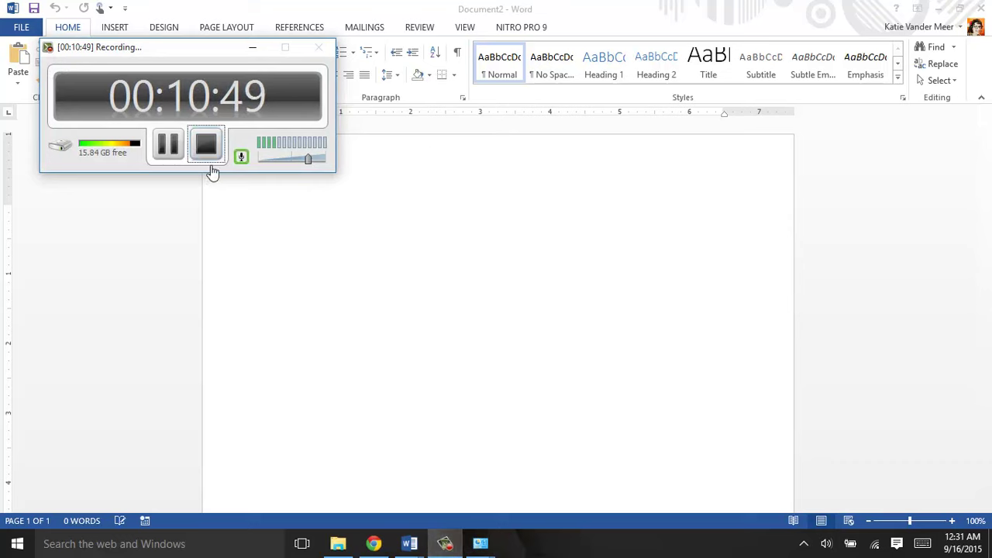
pyautogui.click(169, 145)
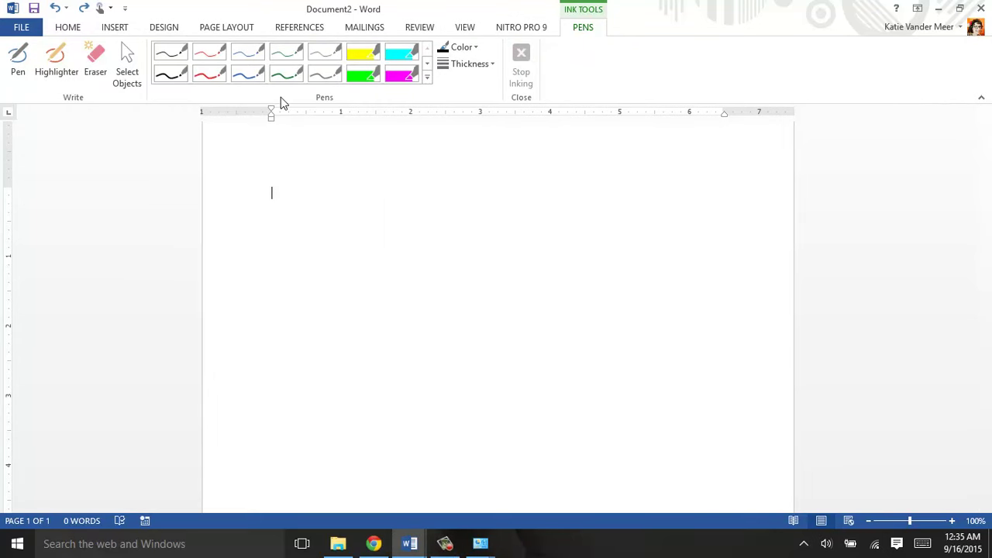
pyautogui.scroll(1, 281, 100)
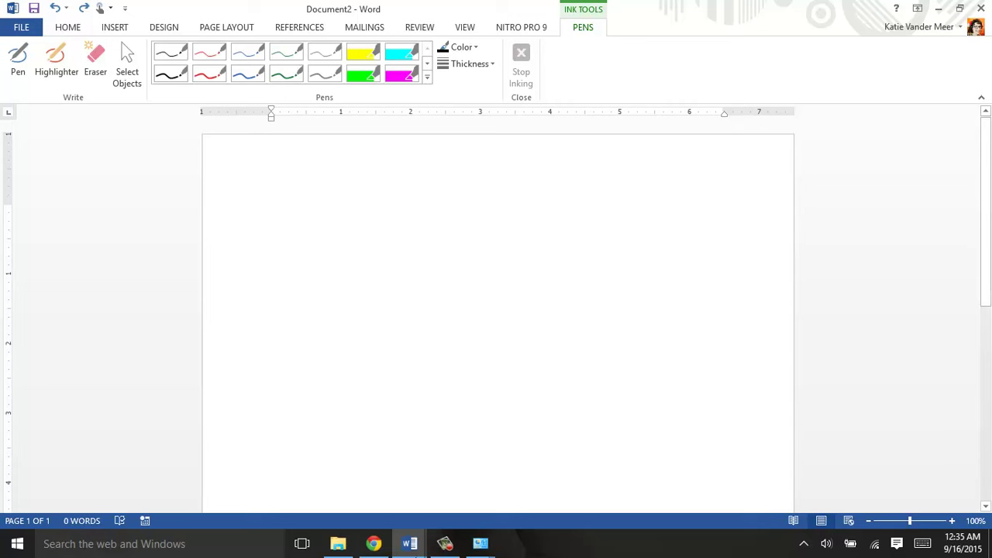
pyautogui.moveTo(452, 552)
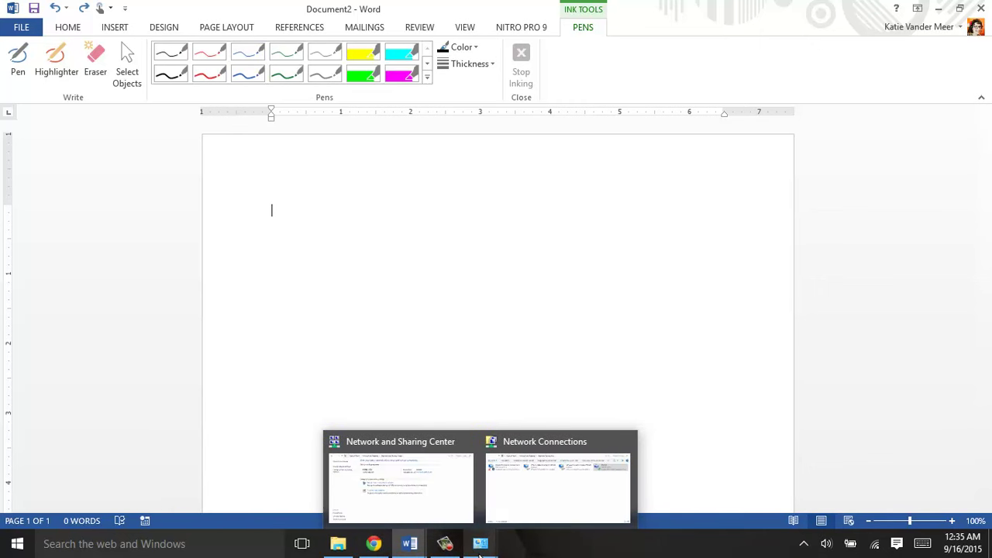
# Step: Draw a freehand square about 1 inch wide near the middle of the page with the black pen
pyautogui.moveTo(525, 512)
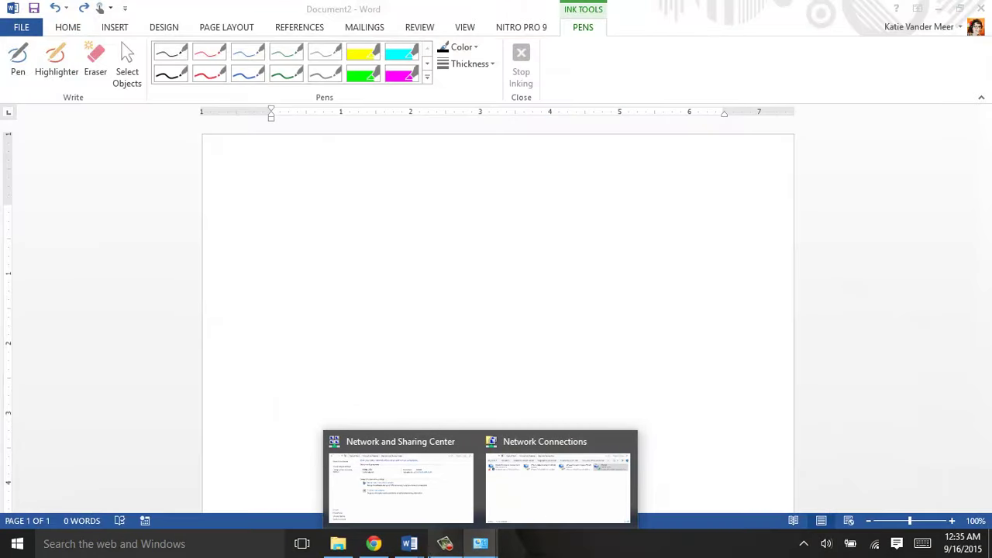
pyautogui.click(336, 319)
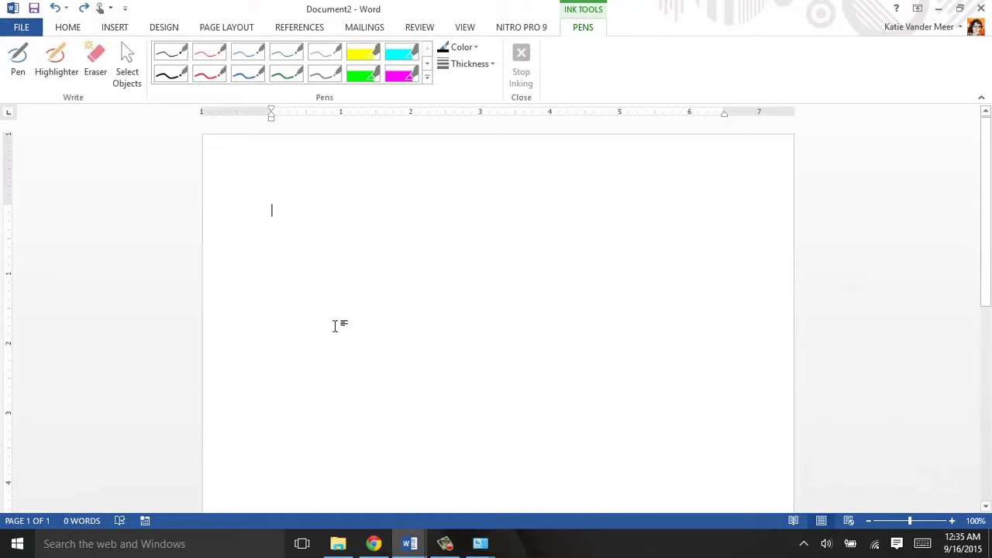
pyautogui.click(17, 59)
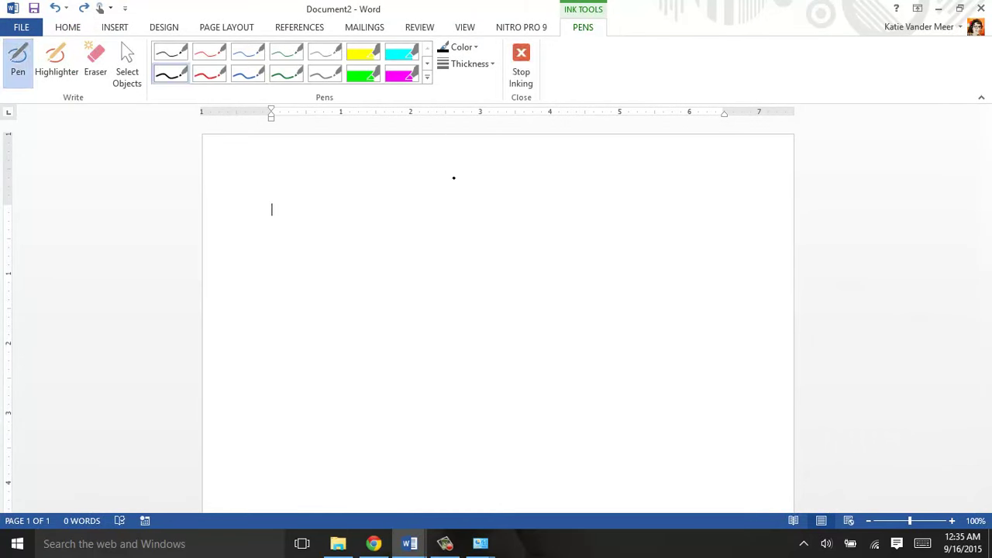
pyautogui.moveTo(439, 260)
pyautogui.mouseDown()
pyautogui.moveTo(442, 310)
pyautogui.moveTo(491, 314)
pyautogui.moveTo(512, 304)
pyautogui.moveTo(455, 249)
pyautogui.moveTo(439, 254)
pyautogui.mouseUp()
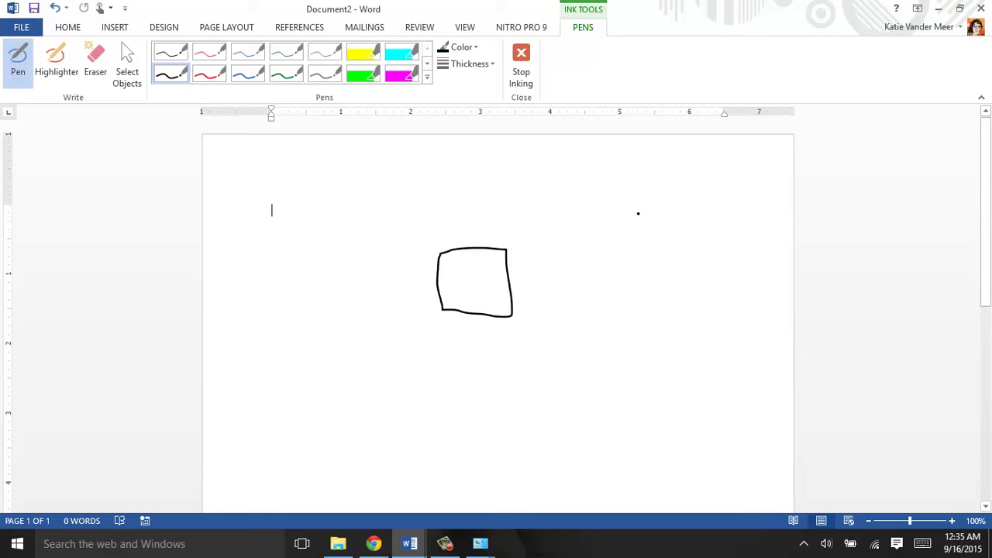
# Step: Change the page orientation of the document to landscape
pyautogui.scroll(-2, 635, 416)
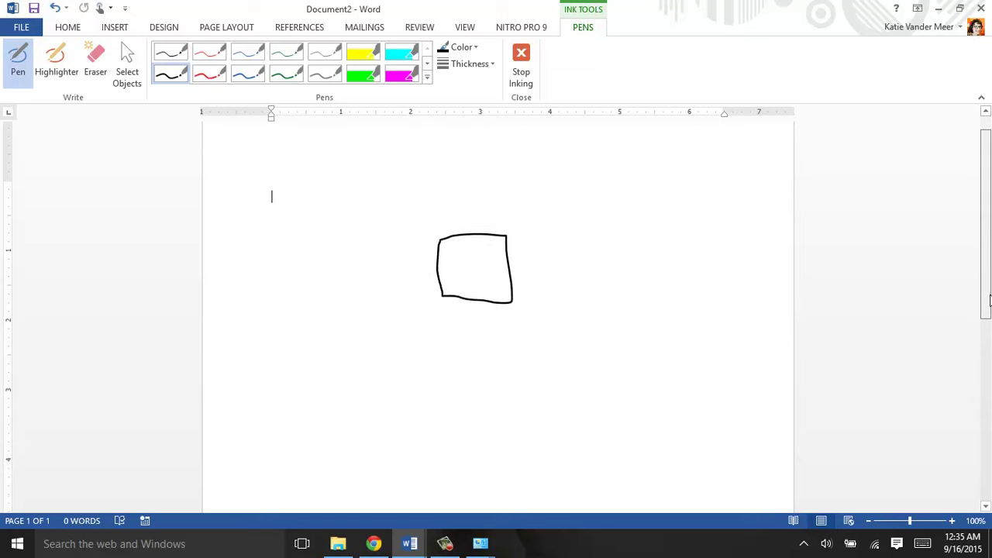
pyautogui.click(231, 29)
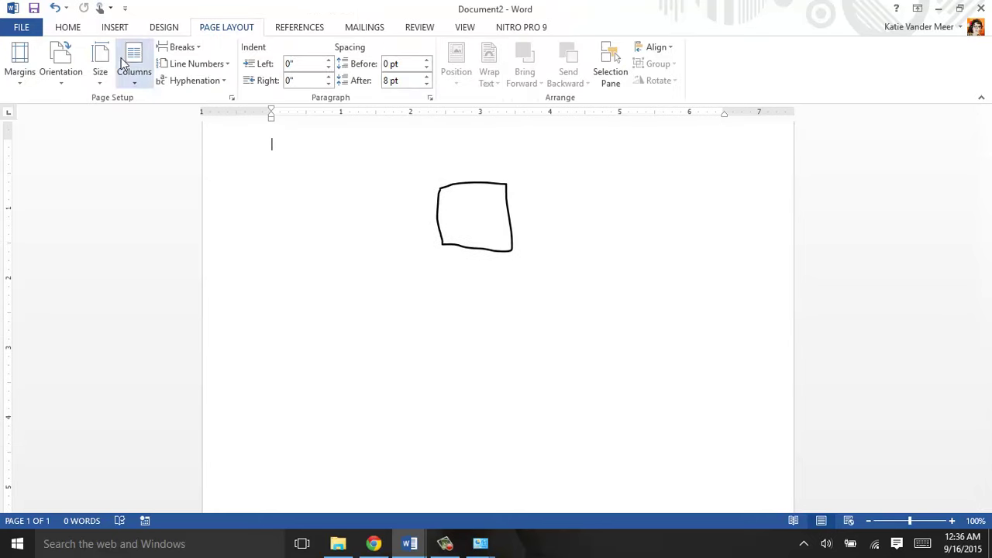
pyautogui.click(59, 71)
pyautogui.click(70, 138)
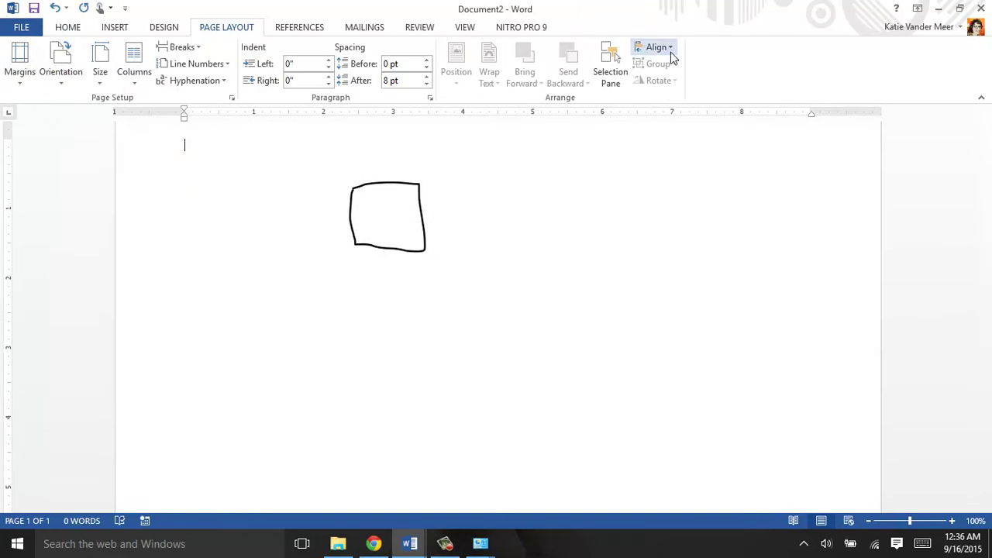
# Step: Resume inking with the black pen and handwrite "PC" inside the square
pyautogui.click(77, 30)
pyautogui.click(114, 32)
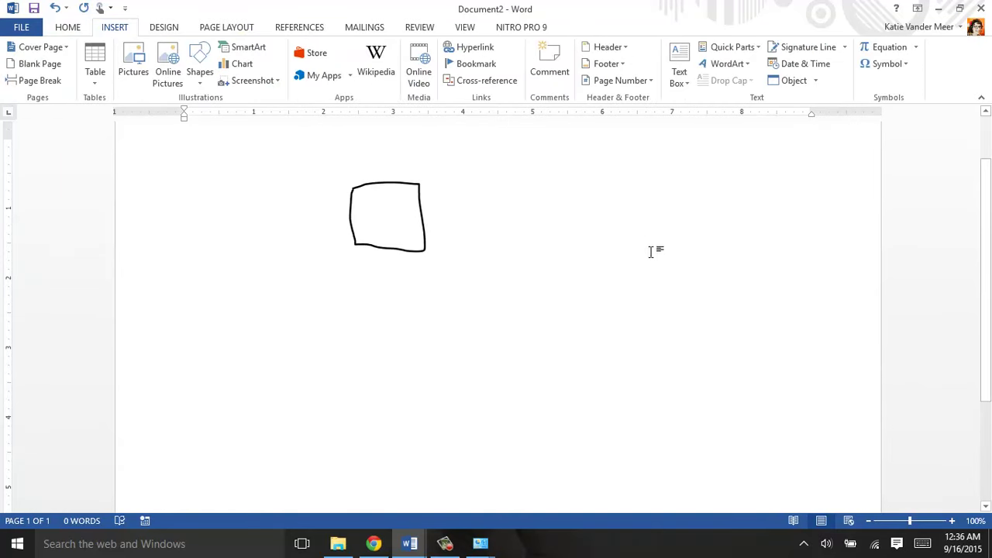
pyautogui.click(515, 31)
pyautogui.click(468, 31)
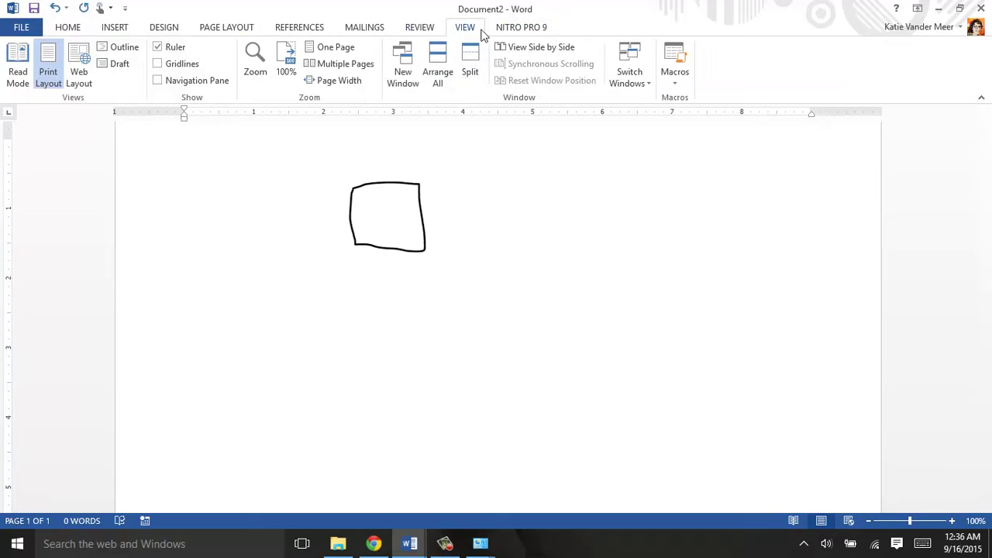
pyautogui.click(426, 28)
pyautogui.click(913, 75)
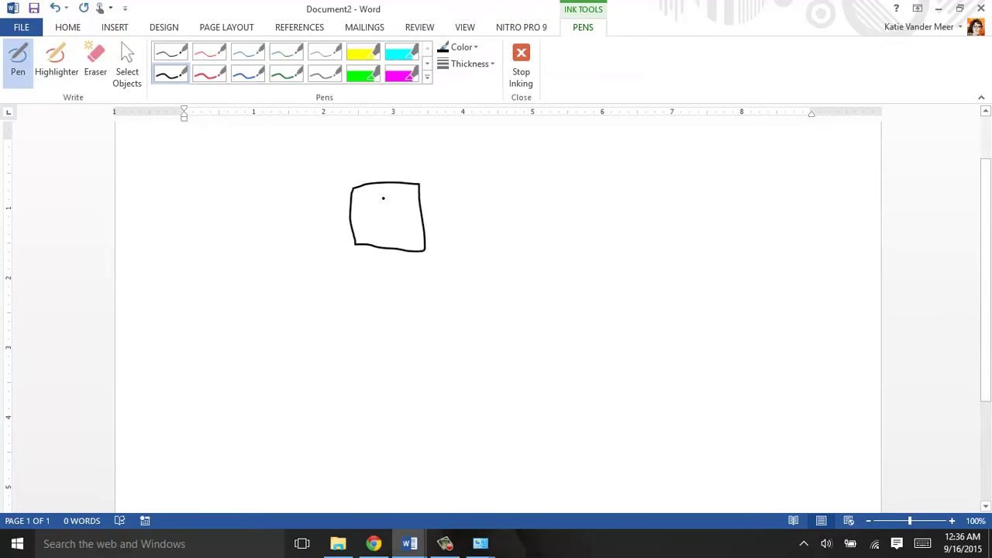
pyautogui.moveTo(364, 215)
pyautogui.mouseDown()
pyautogui.moveTo(366, 204)
pyautogui.moveTo(372, 217)
pyautogui.moveTo(397, 209)
pyautogui.moveTo(401, 226)
pyautogui.mouseUp()
pyautogui.click(382, 217)
pyautogui.click(403, 227)
# Step: Draw a cloud near the page's right edge and a tall rectangle below the PC, joined to the PC by a line
pyautogui.moveTo(761, 208)
pyautogui.mouseDown()
pyautogui.moveTo(790, 205)
pyautogui.moveTo(815, 284)
pyautogui.moveTo(744, 293)
pyautogui.moveTo(726, 226)
pyautogui.moveTo(764, 207)
pyautogui.mouseUp()
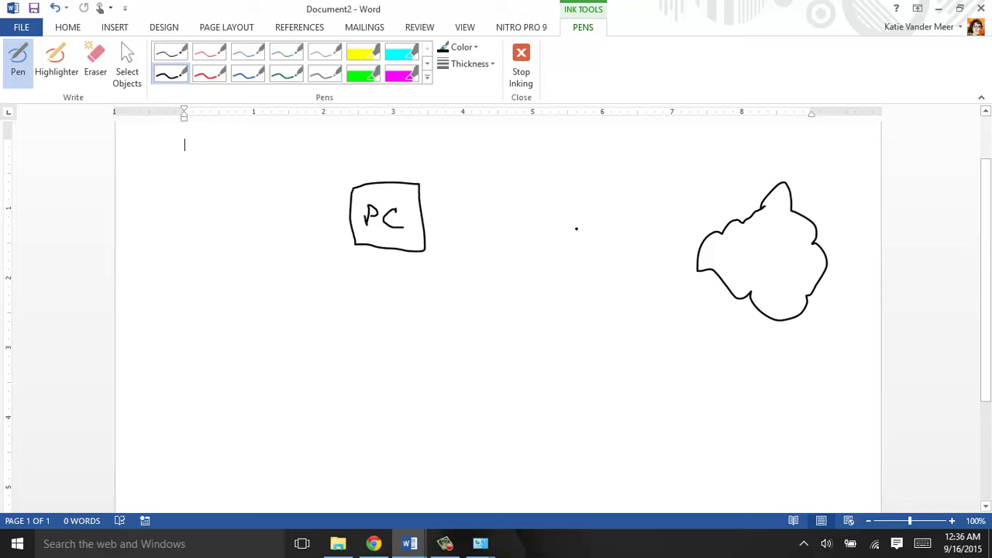
pyautogui.moveTo(469, 262)
pyautogui.mouseDown()
pyautogui.moveTo(464, 349)
pyautogui.moveTo(504, 345)
pyautogui.moveTo(512, 316)
pyautogui.moveTo(503, 267)
pyautogui.moveTo(469, 264)
pyautogui.mouseUp()
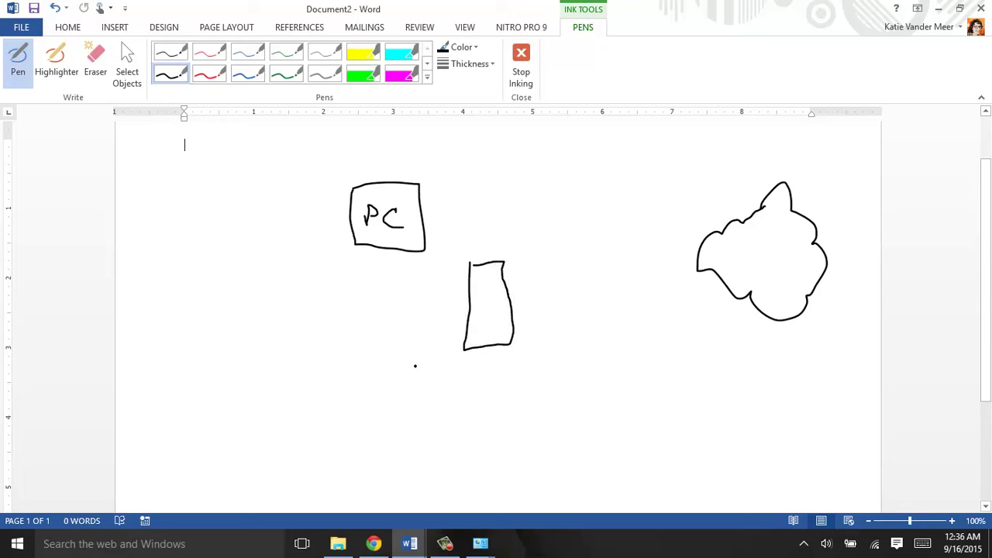
pyautogui.moveTo(410, 252); pyautogui.dragTo(468, 293)
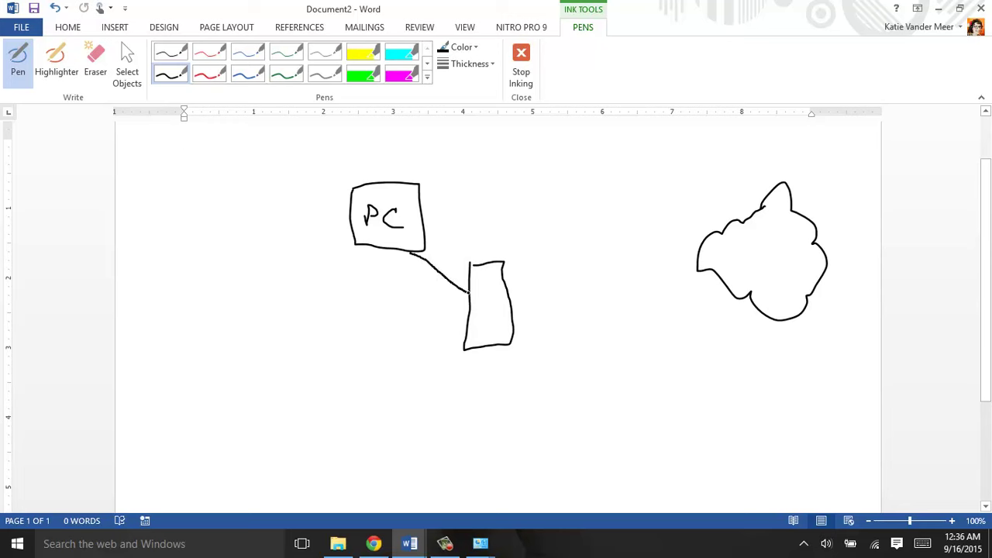
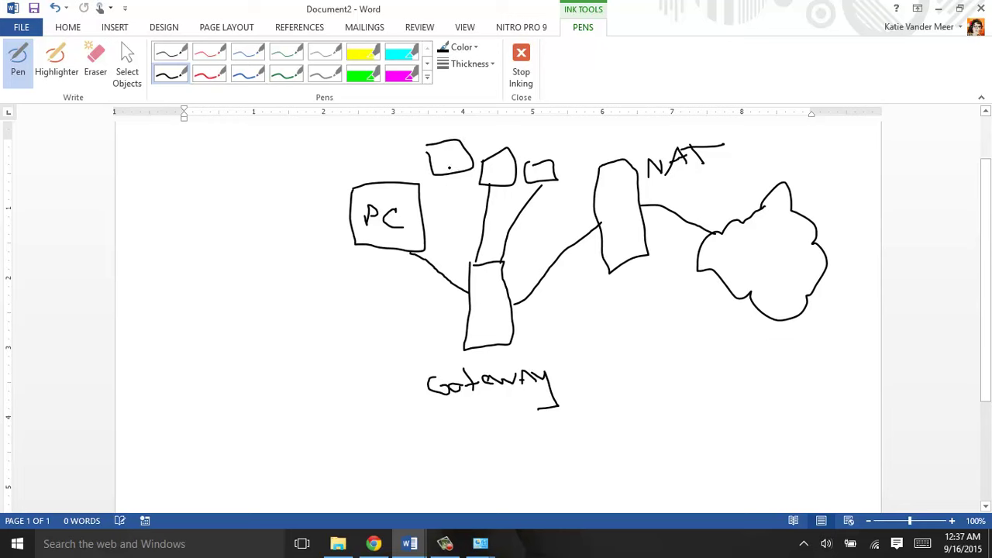
# Step: Link the unconnected small box above to the gateway, and draw another device left of the gateway with a connecting line
pyautogui.moveTo(451, 178); pyautogui.dragTo(481, 276)
pyautogui.click(432, 288)
pyautogui.moveTo(300, 306)
pyautogui.mouseDown()
pyautogui.moveTo(324, 328)
pyautogui.moveTo(291, 299)
pyautogui.moveTo(476, 315)
pyautogui.mouseUp()
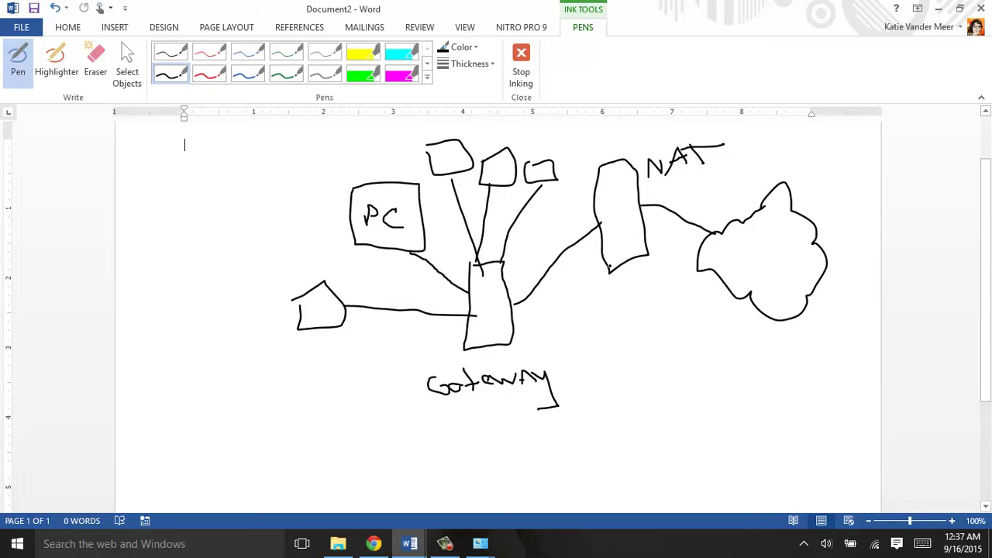
# Step: View the Wi-Fi 2 adapter's IPv4 properties in Network Connections and return to the Word diagram
pyautogui.moveTo(479, 551)
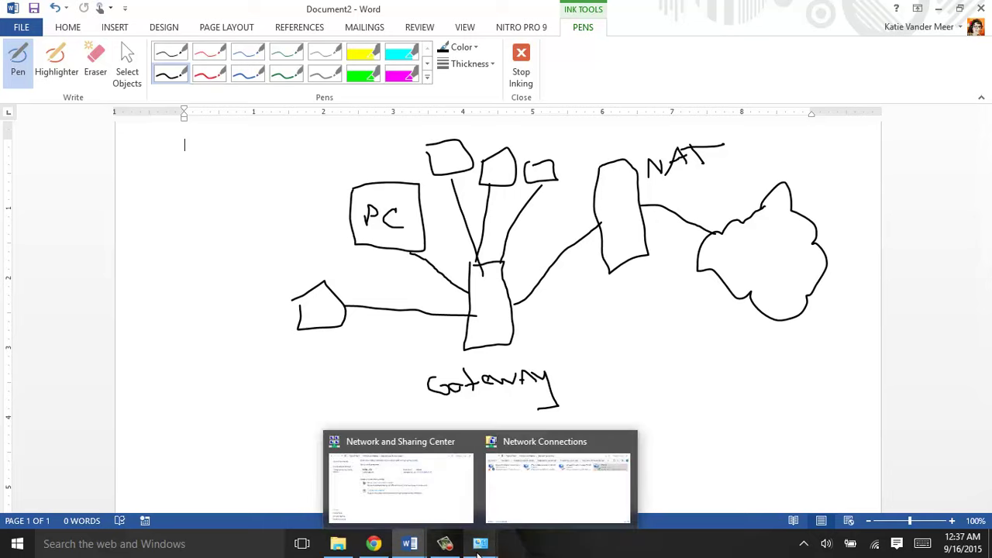
pyautogui.click(524, 505)
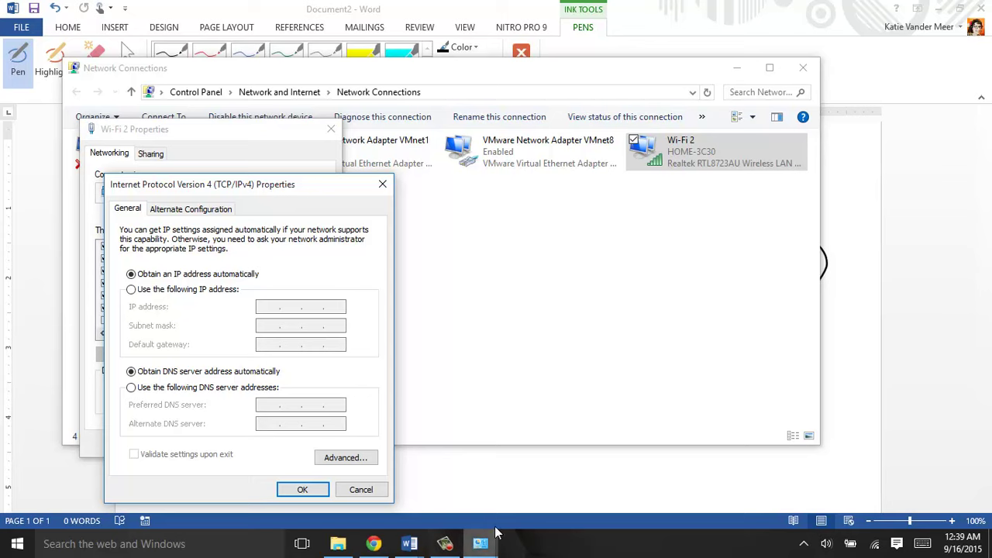
pyautogui.click(516, 489)
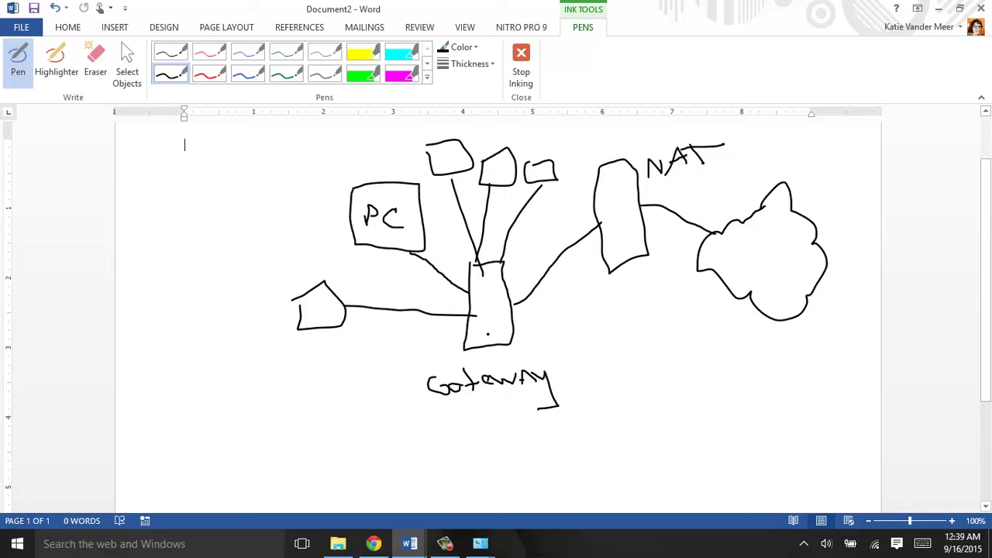
# Step: Handwrite "DNS" beside the gateway rectangle and minimize the diagram document
pyautogui.moveTo(527, 325)
pyautogui.mouseDown()
pyautogui.moveTo(526, 342)
pyautogui.moveTo(554, 332)
pyautogui.moveTo(555, 321)
pyautogui.moveTo(564, 341)
pyautogui.mouseUp()
pyautogui.click(478, 285)
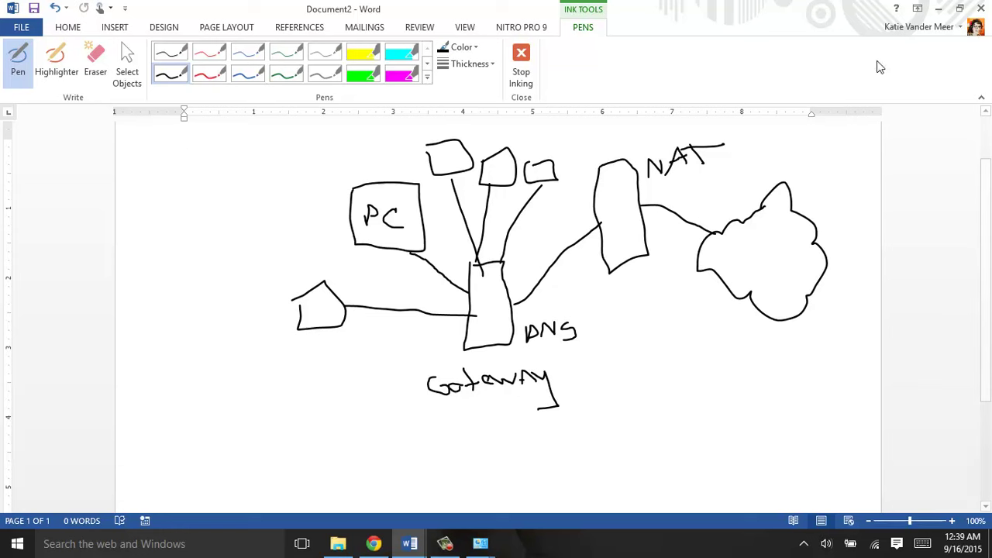
pyautogui.click(935, 9)
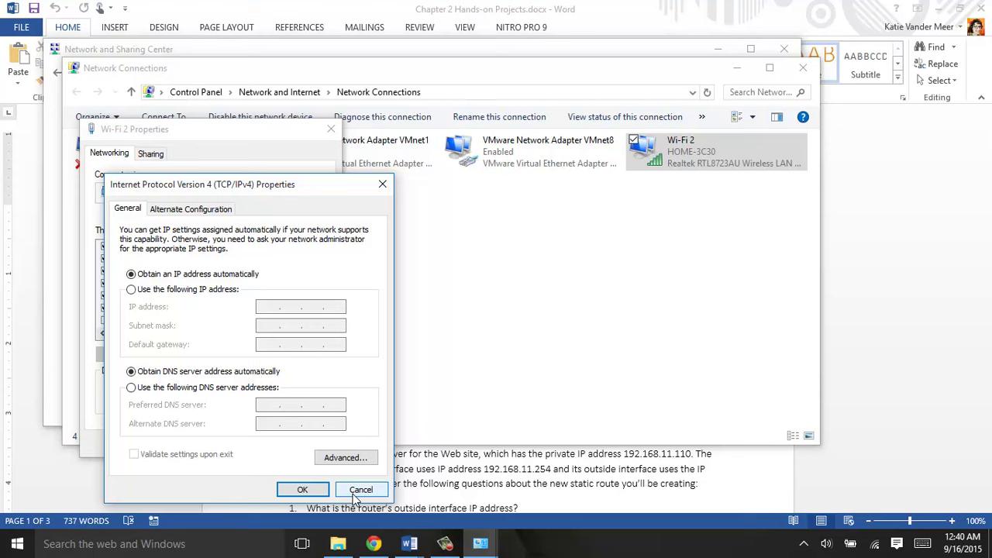
# Step: Cancel the IPv4 and Wi-Fi 2 properties dialogs and close Network Connections and Network and Sharing Center
pyautogui.click(354, 490)
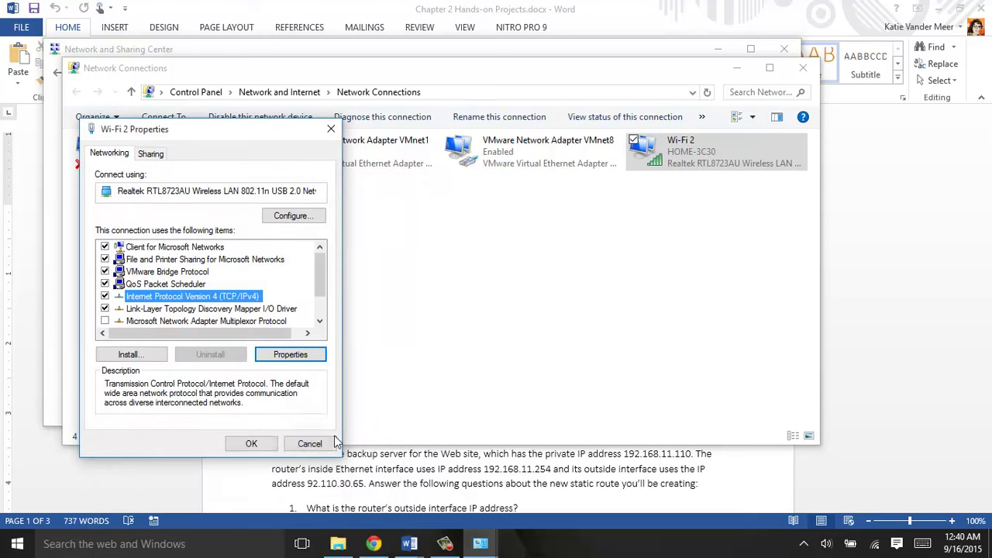
pyautogui.click(314, 445)
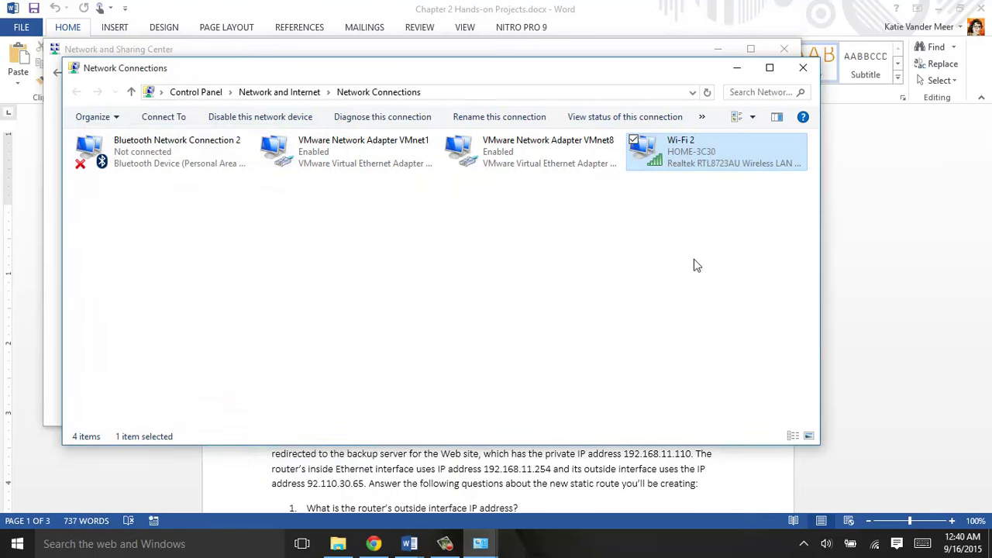
pyautogui.click(802, 67)
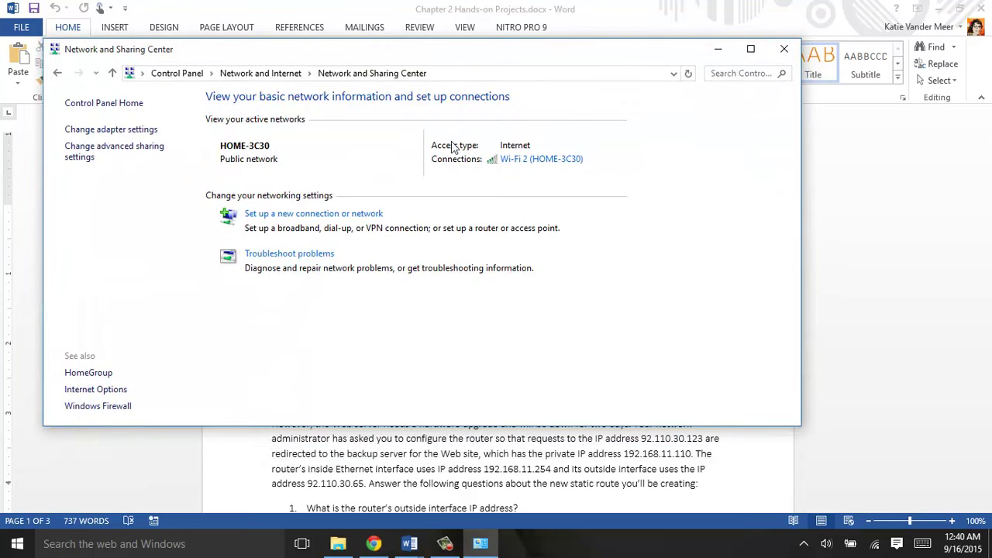
pyautogui.click(784, 50)
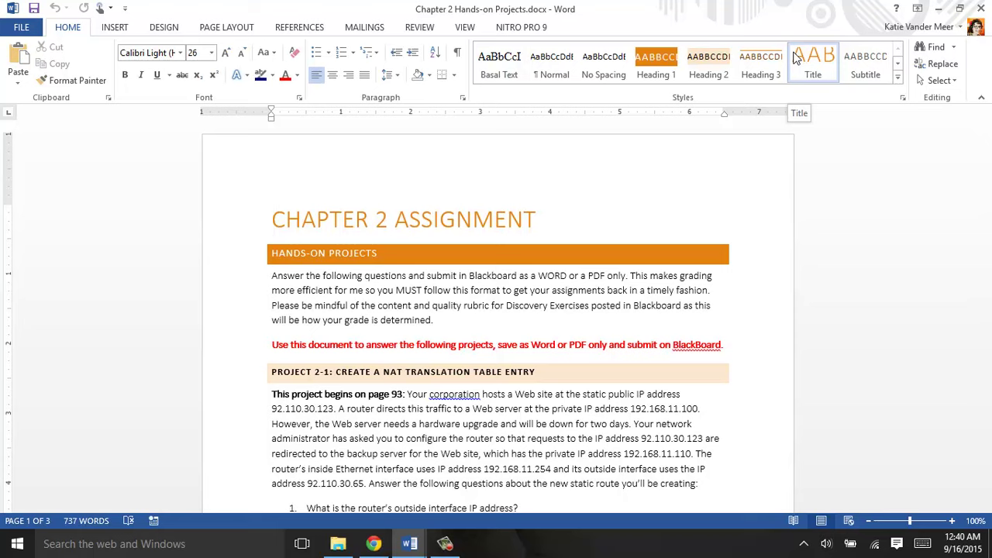
# Step: Search Windows for "cmd" and run Command Prompt as administrator
pyautogui.click(4, 550)
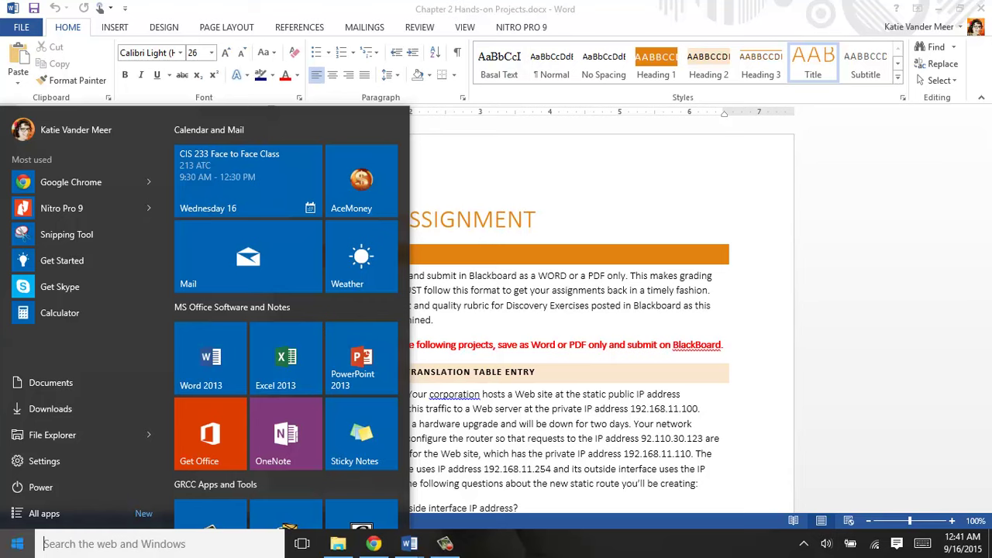
pyautogui.click(18, 544)
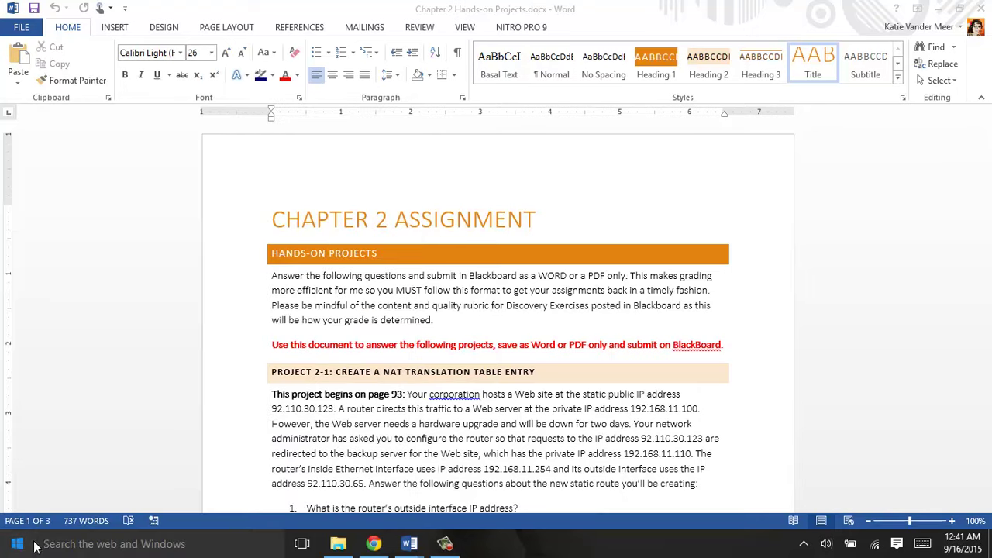
pyautogui.click(18, 544)
pyautogui.write('cn')
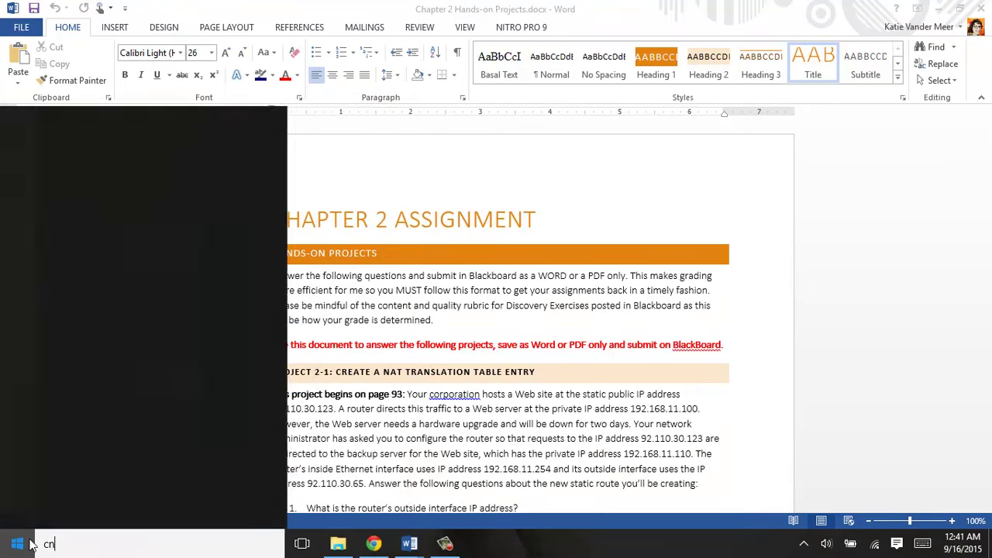
pyautogui.press('BackSpace')
pyautogui.write('m')
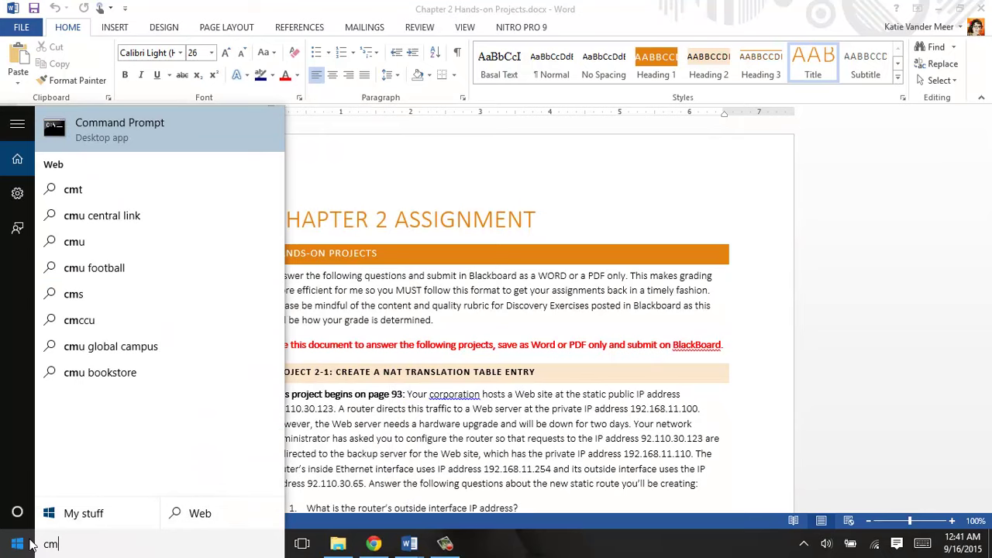
pyautogui.write('s')
pyautogui.press('BackSpace')
pyautogui.write('d')
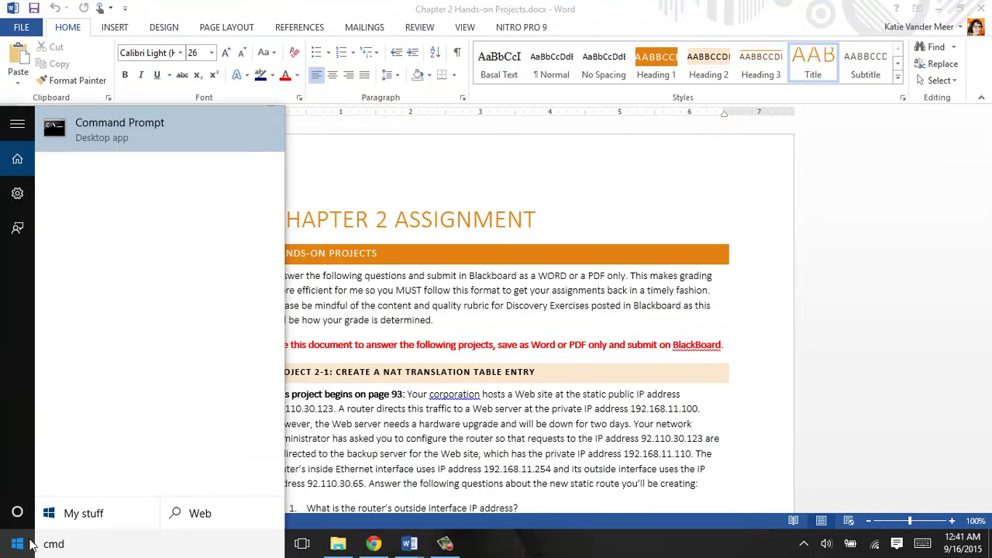
pyautogui.rightClick(121, 137)
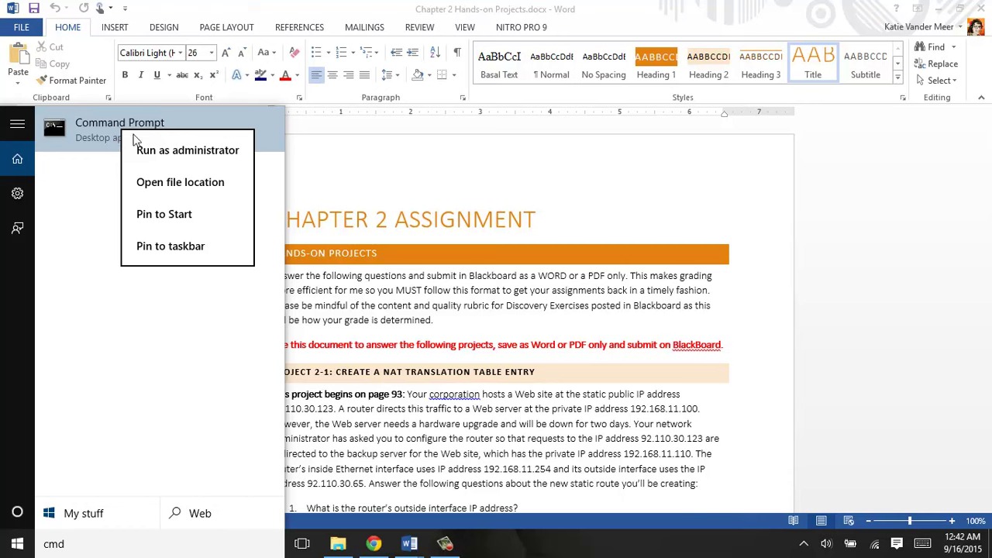
pyautogui.click(142, 147)
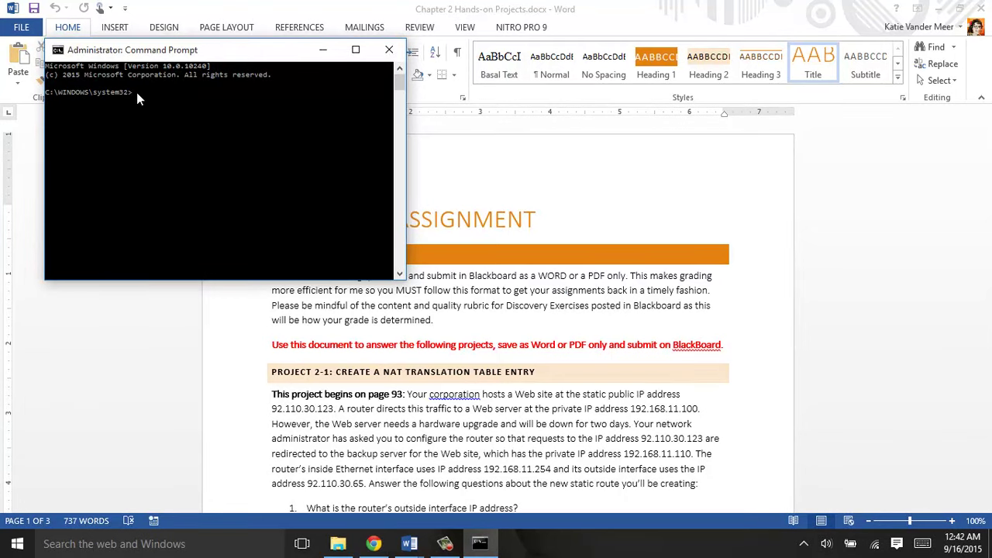
# Step: Set the Command Prompt window's font size to 20 in its properties
pyautogui.click(57, 50)
pyautogui.moveTo(73, 172)
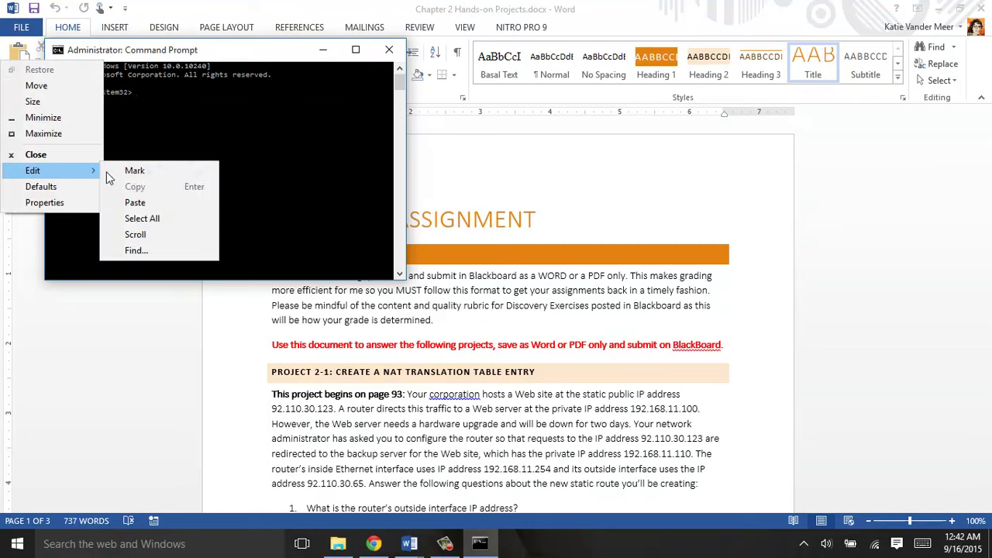
pyautogui.click(72, 203)
pyautogui.click(114, 85)
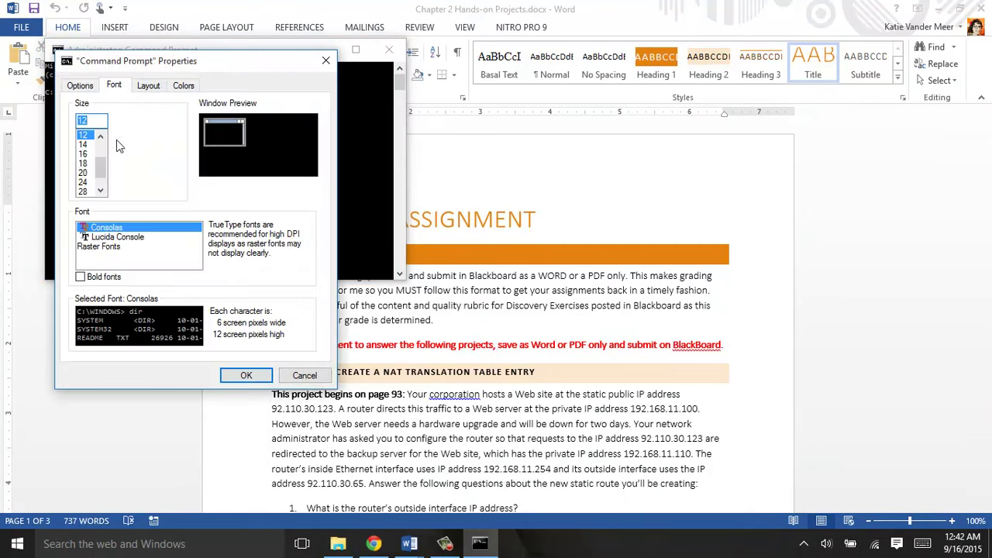
pyautogui.click(82, 164)
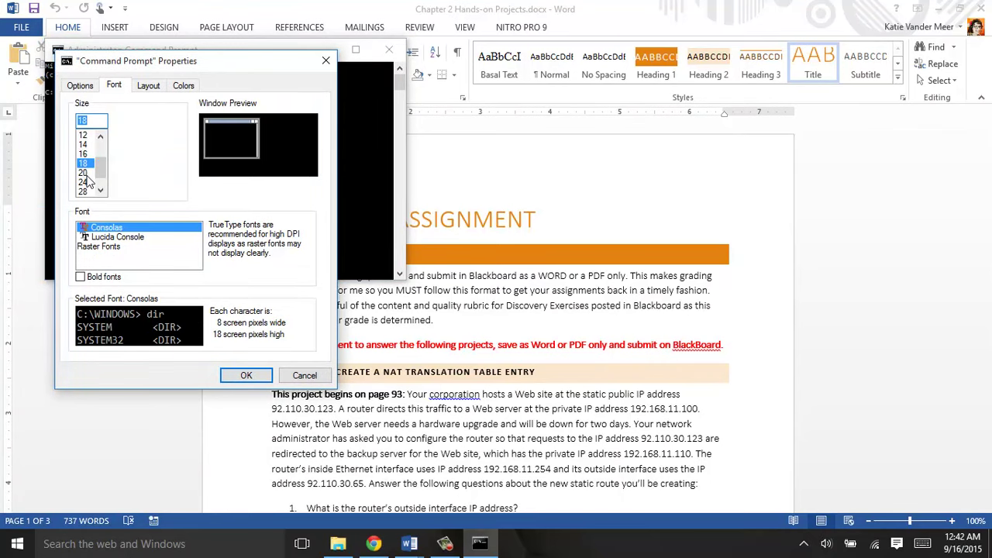
pyautogui.click(84, 172)
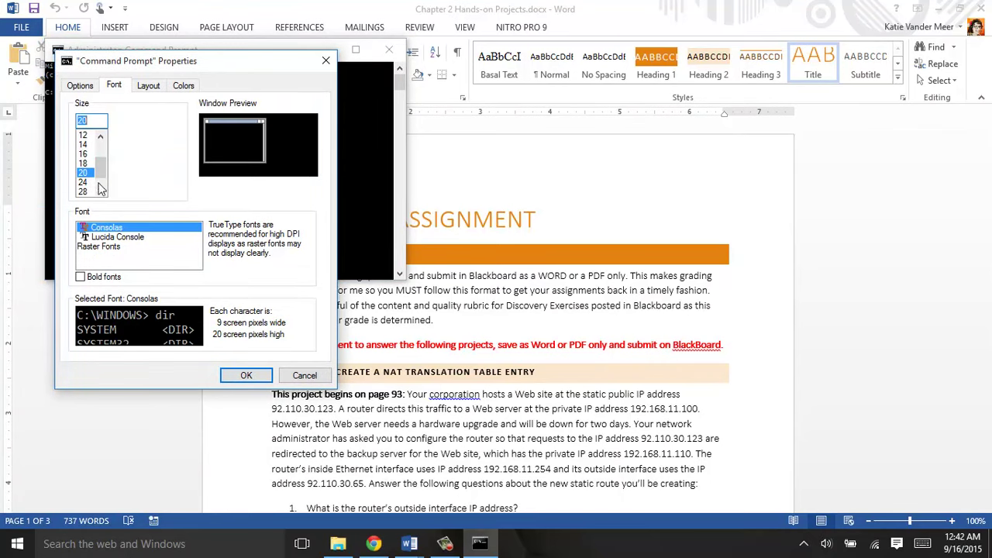
pyautogui.click(245, 379)
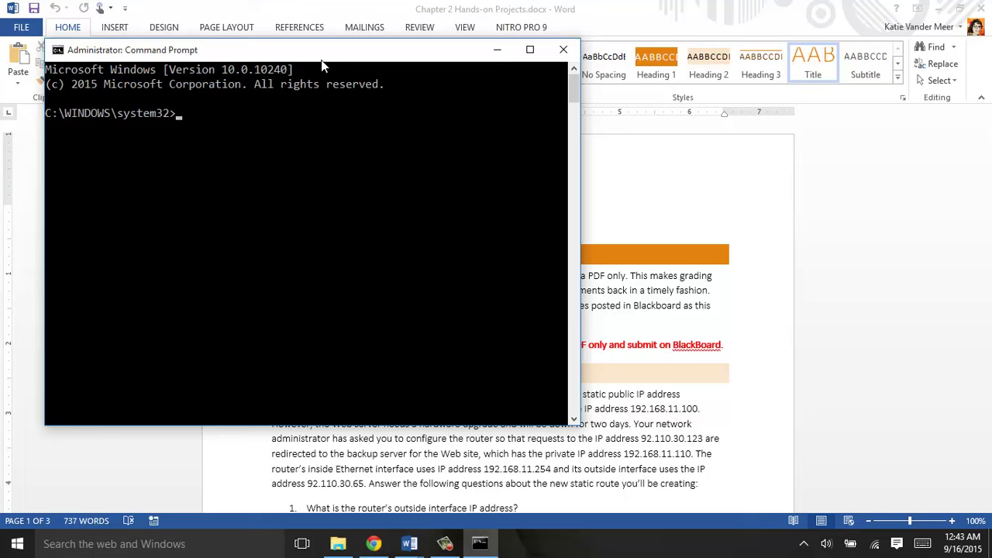
# Step: Run ipconfig /all to list the full configuration of all network adapters
pyautogui.write('ipconfig /all')
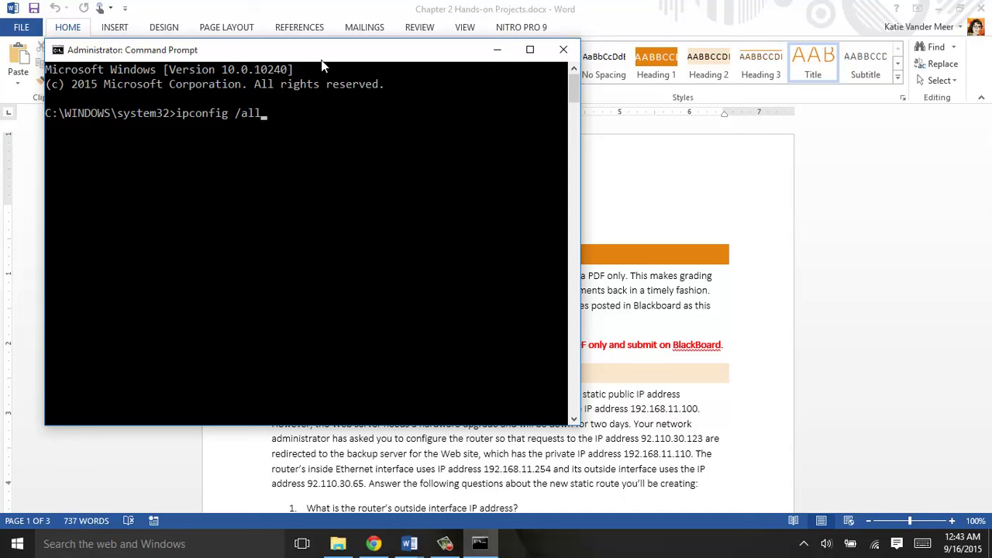
pyautogui.press('Return')
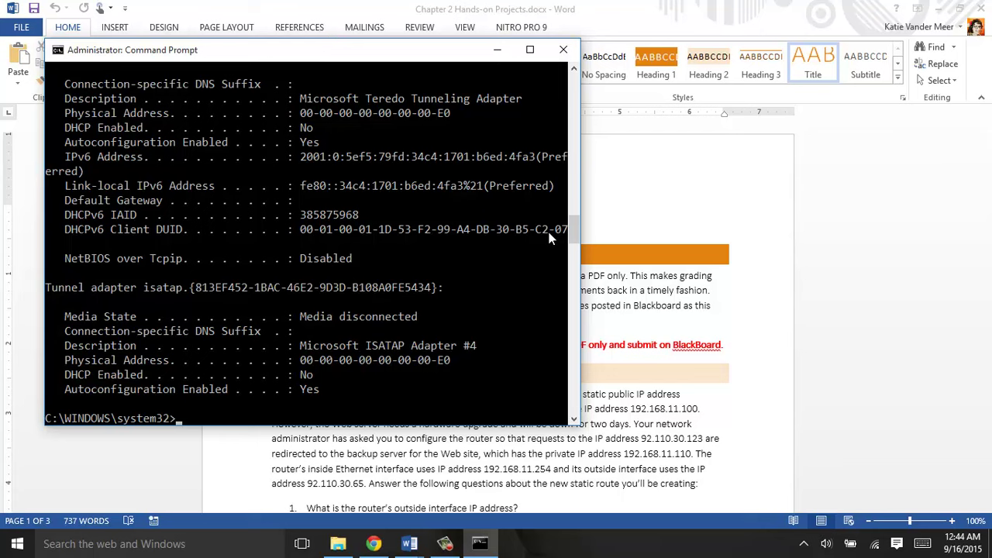
pyautogui.scroll(-10, 546, 240)
pyautogui.scroll(6, 543, 242)
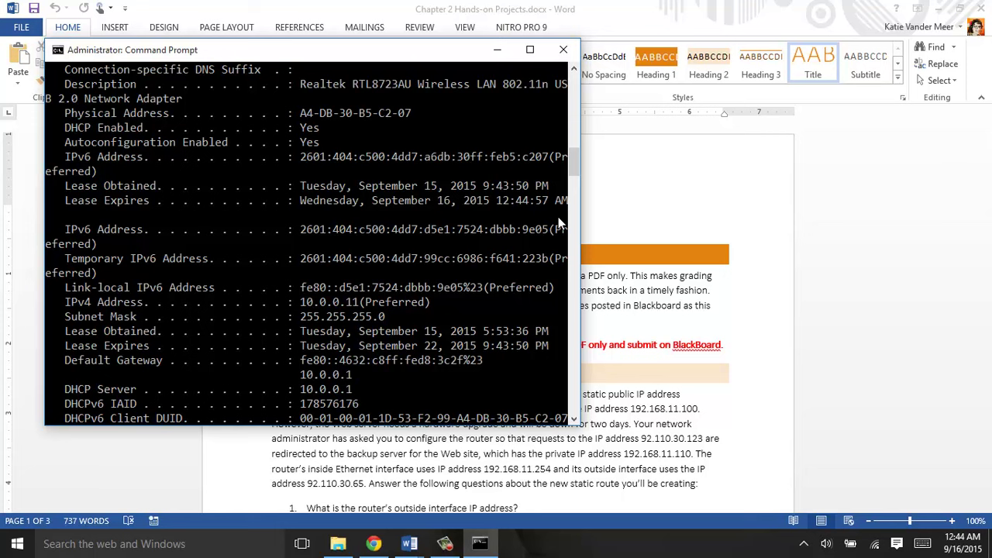
pyautogui.scroll(5, 560, 223)
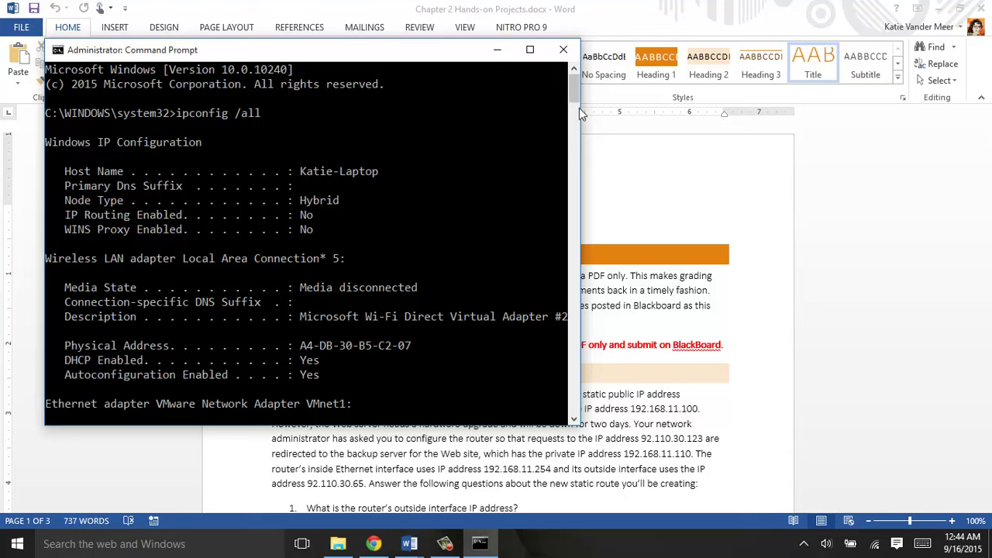
# Step: Examine the ipconfig output for the VMware VMnet1, VMnet8 and Wi-Fi 2 adapters, including IP addresses, subnet mask, default gateway, DHCP and DNS entries
pyautogui.moveTo(575, 91); pyautogui.dragTo(571, 111)
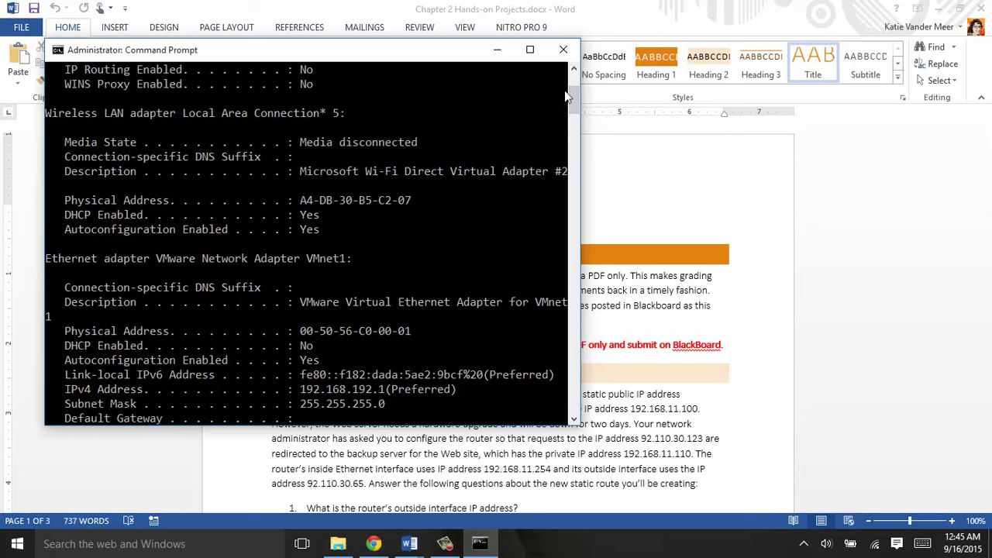
pyautogui.scroll(-2, 574, 106)
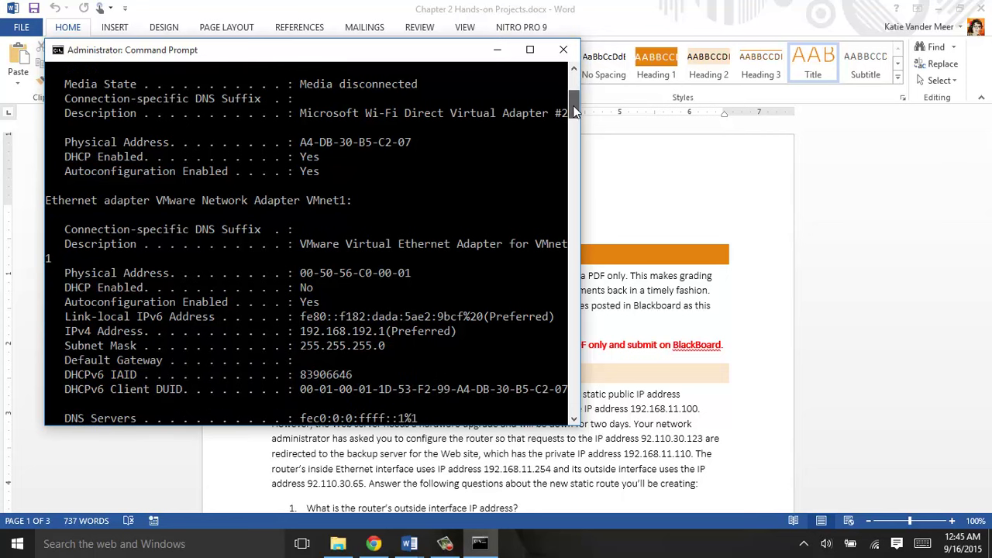
pyautogui.moveTo(573, 107); pyautogui.dragTo(574, 162)
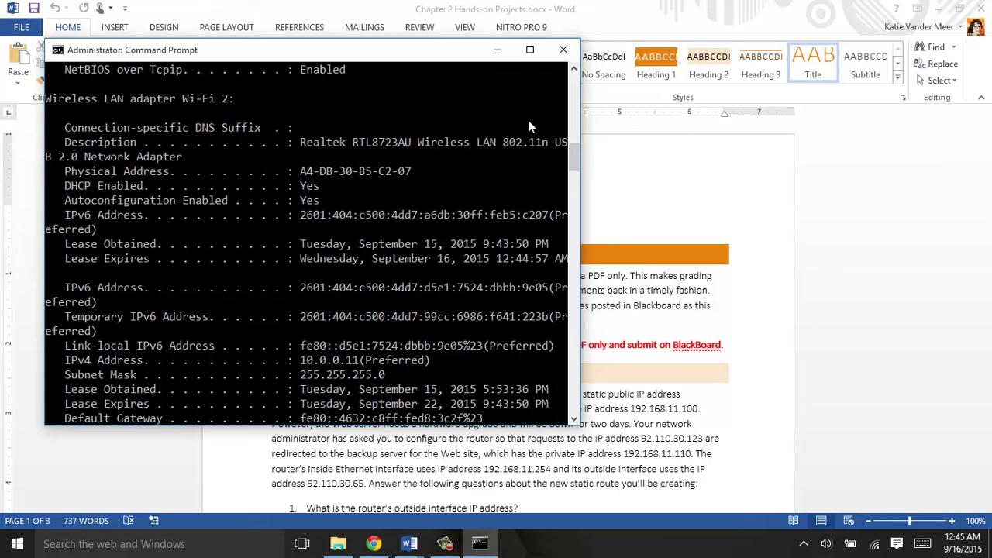
pyautogui.moveTo(577, 154); pyautogui.dragTo(585, 179)
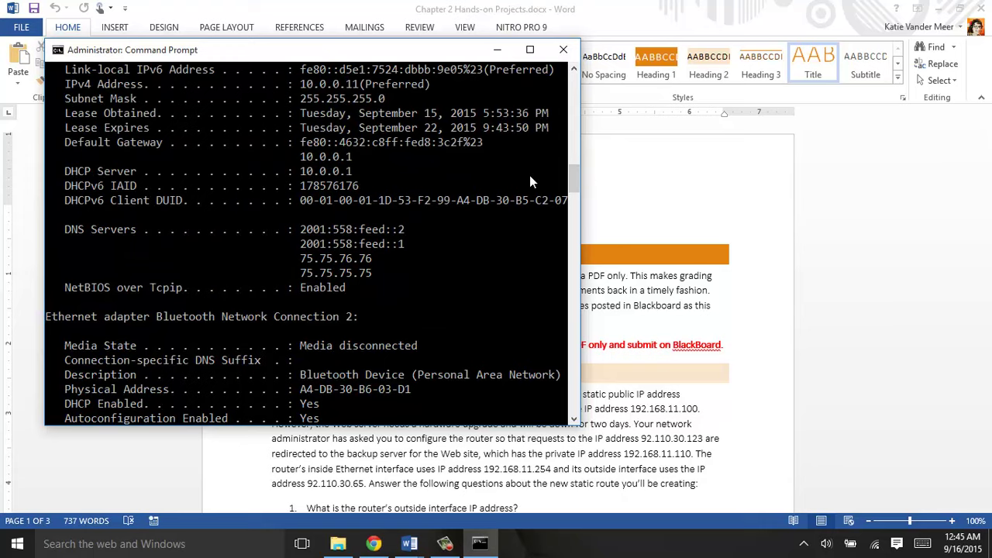
pyautogui.scroll(6, 529, 175)
pyautogui.scroll(2, 312, 243)
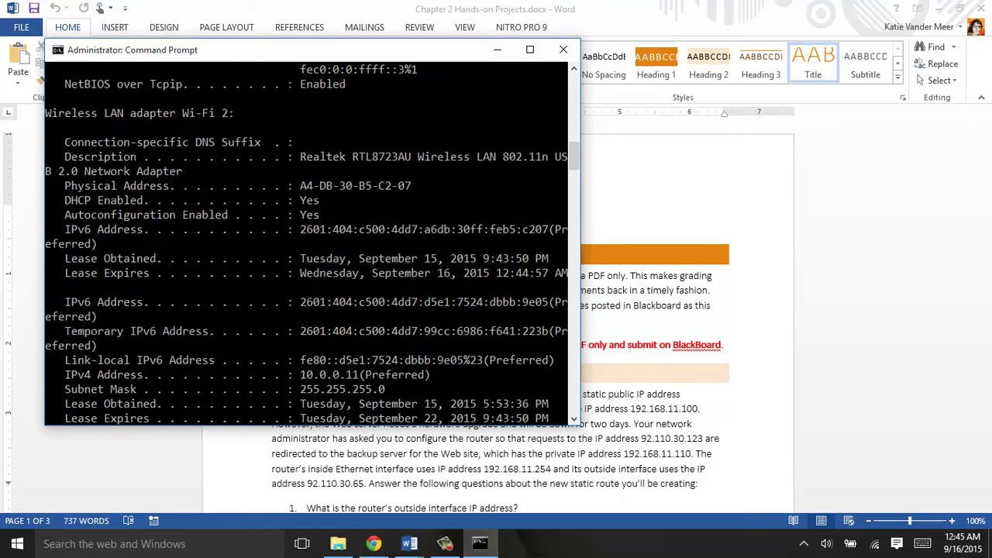
pyautogui.scroll(7, 312, 243)
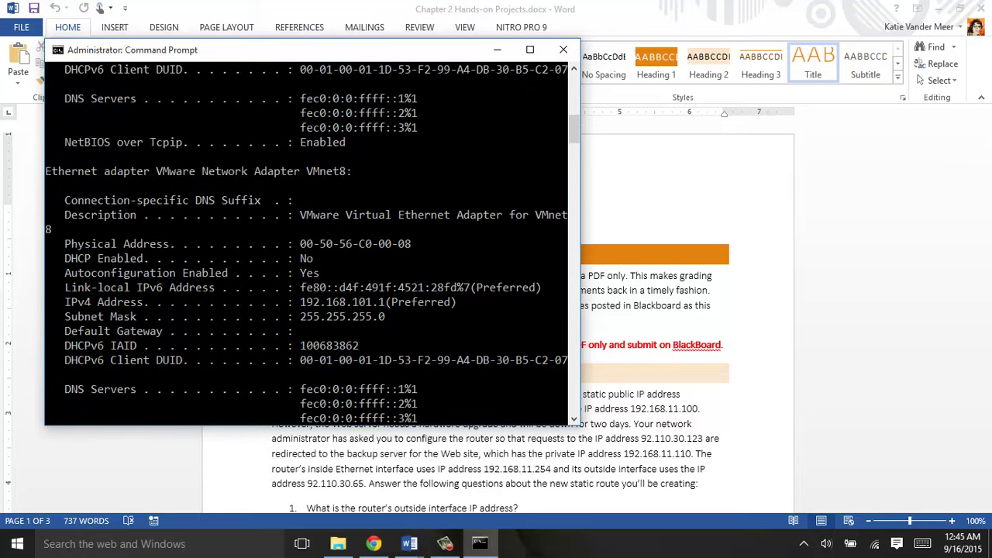
pyautogui.scroll(5, 313, 244)
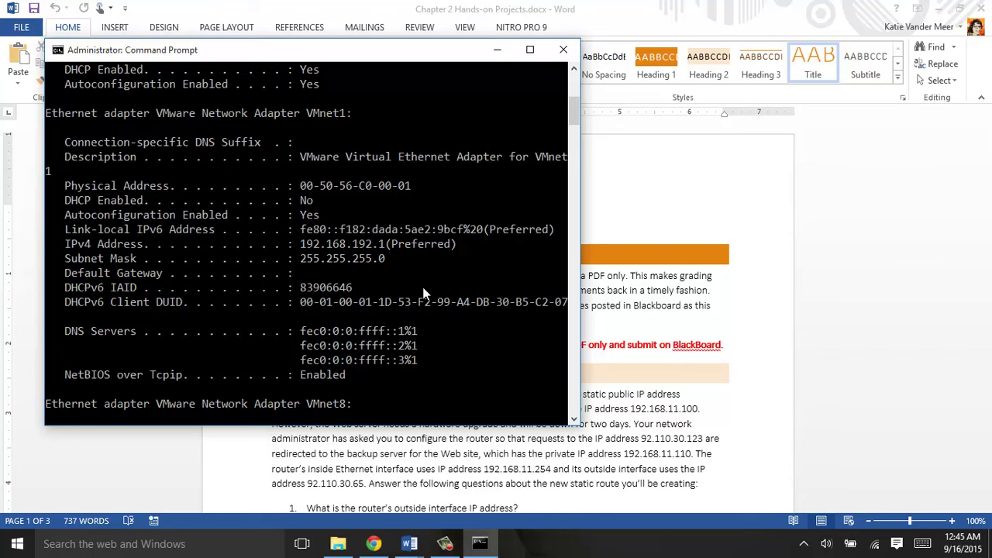
pyautogui.scroll(-7, 423, 293)
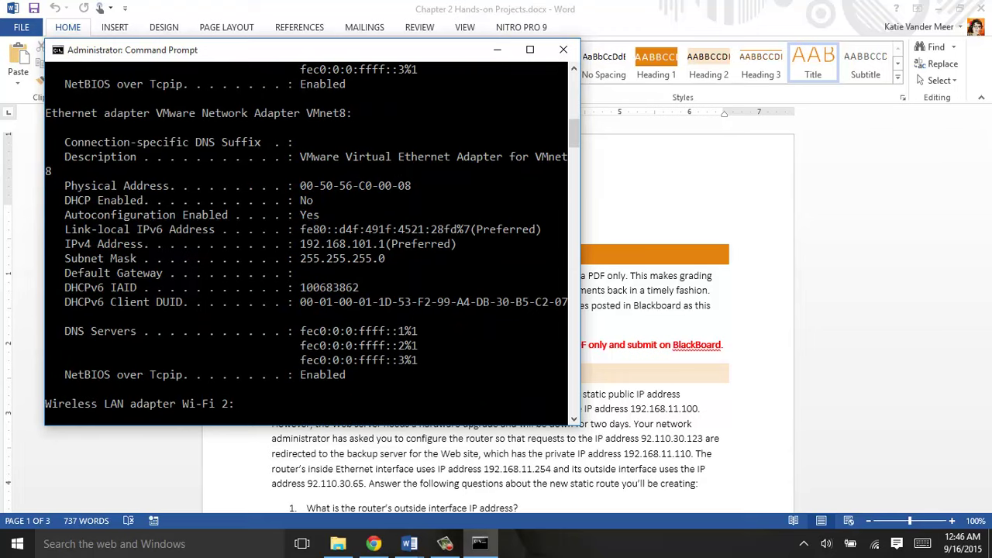
pyautogui.scroll(-7, 306, 245)
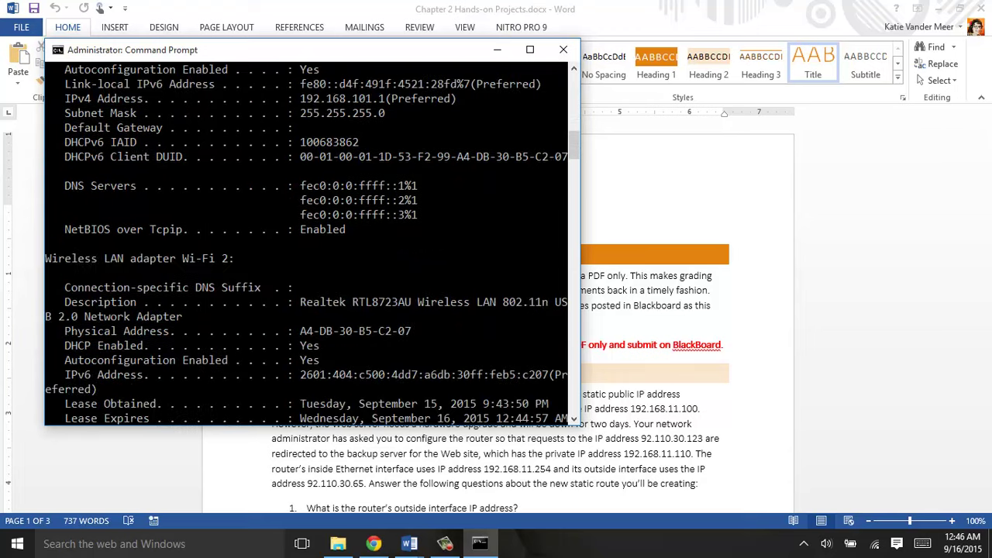
pyautogui.scroll(-1, 307, 245)
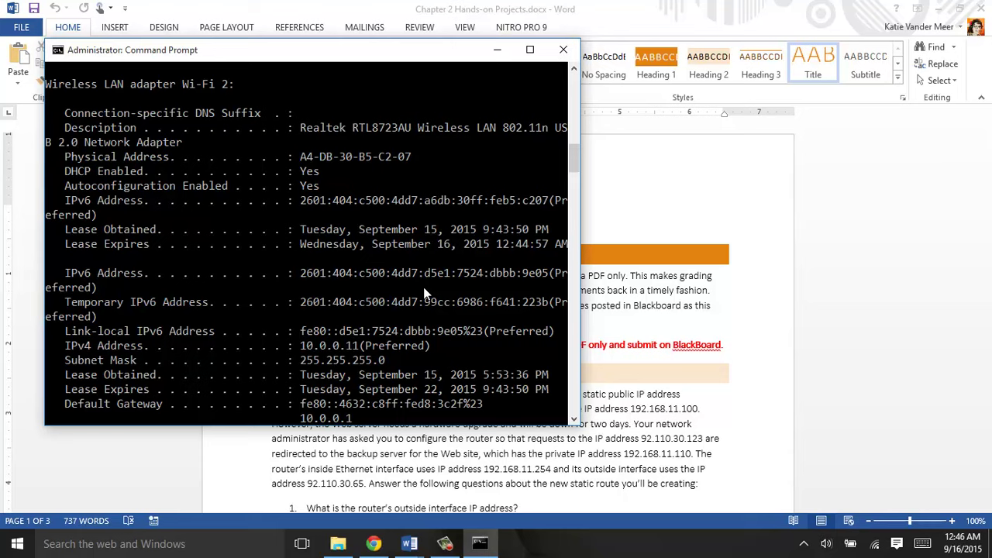
pyautogui.rightClick(259, 269)
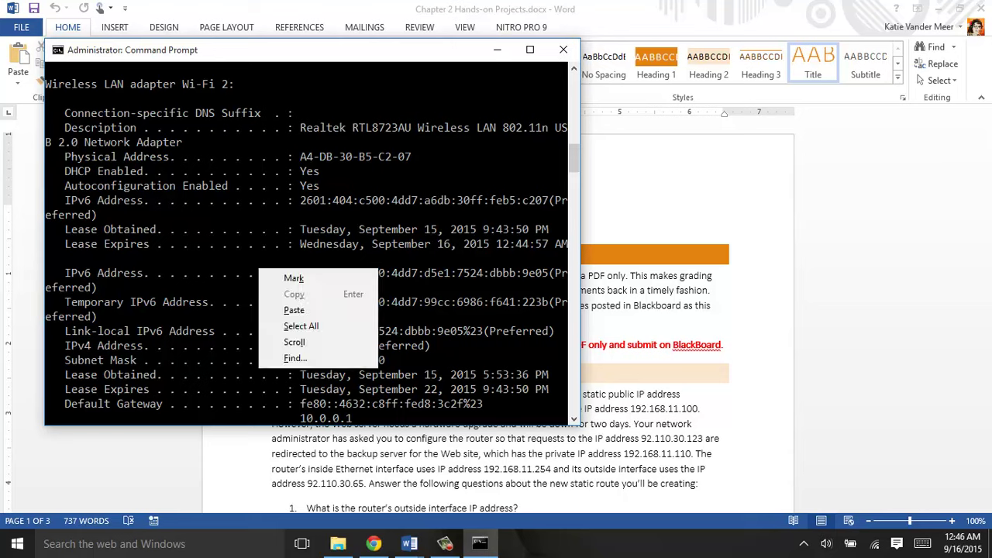
pyautogui.press('Escape')
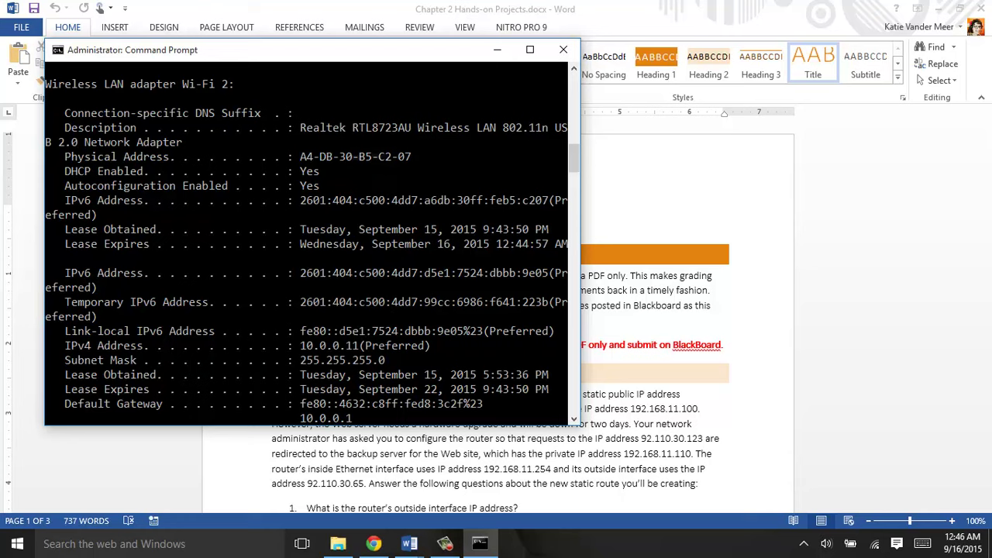
pyautogui.rightClick(311, 161)
pyautogui.press('Escape')
pyautogui.rightClick(286, 166)
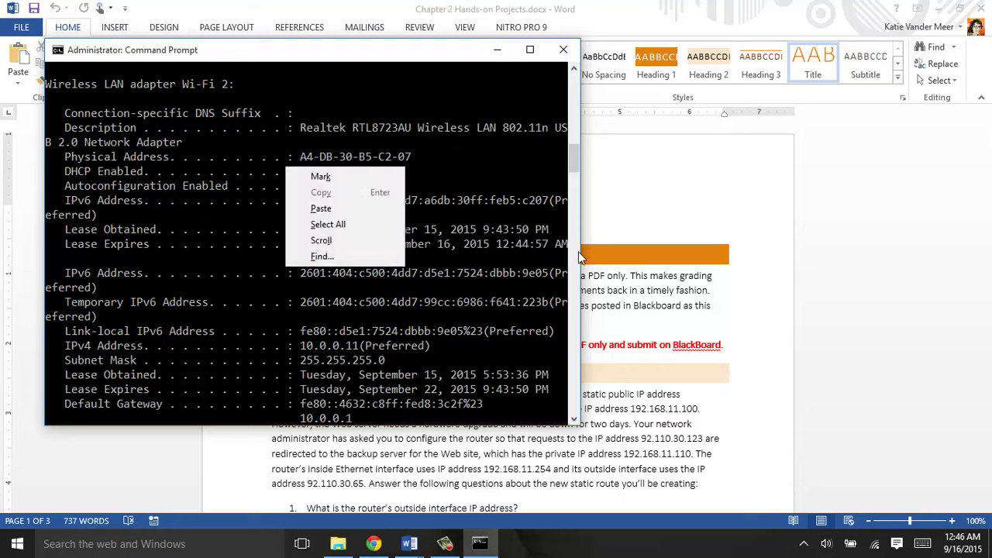
pyautogui.click(411, 232)
# Step: Review the Wi-Fi 2 adapter's DHCP server, DNS server, physical address and IPv4/IPv6 entries
pyautogui.scroll(-8, 412, 232)
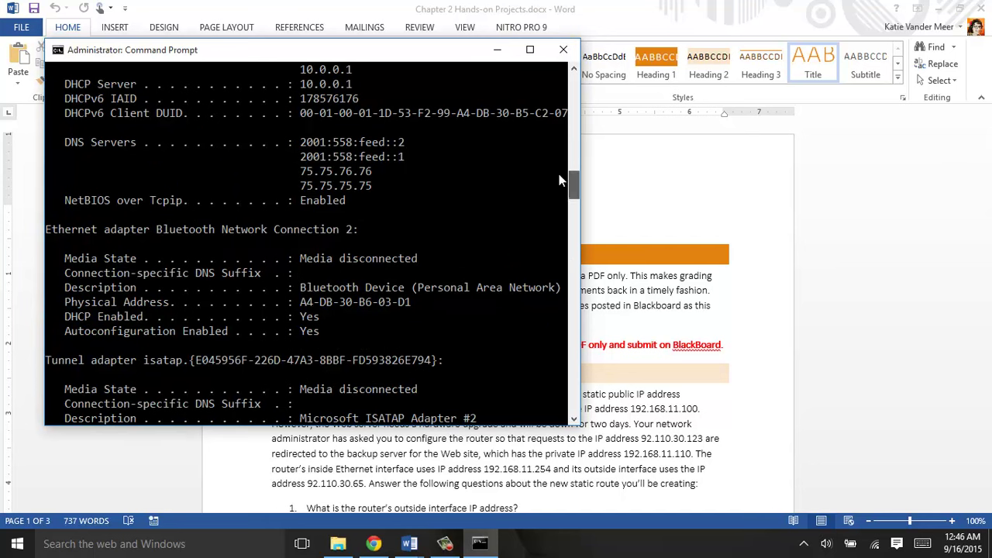
pyautogui.scroll(8, 558, 174)
pyautogui.scroll(1, 558, 147)
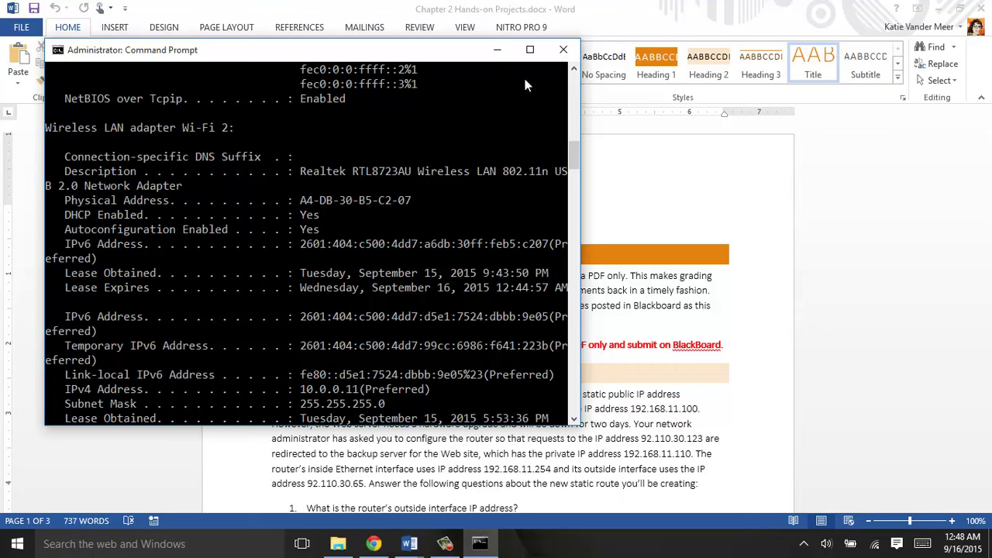
# Step: Reposition the Command Prompt window, return its output to the start, and switch to the Chapter 2 Hands-on Projects document at Project 2-1
pyautogui.moveTo(159, 59); pyautogui.dragTo(271, 99)
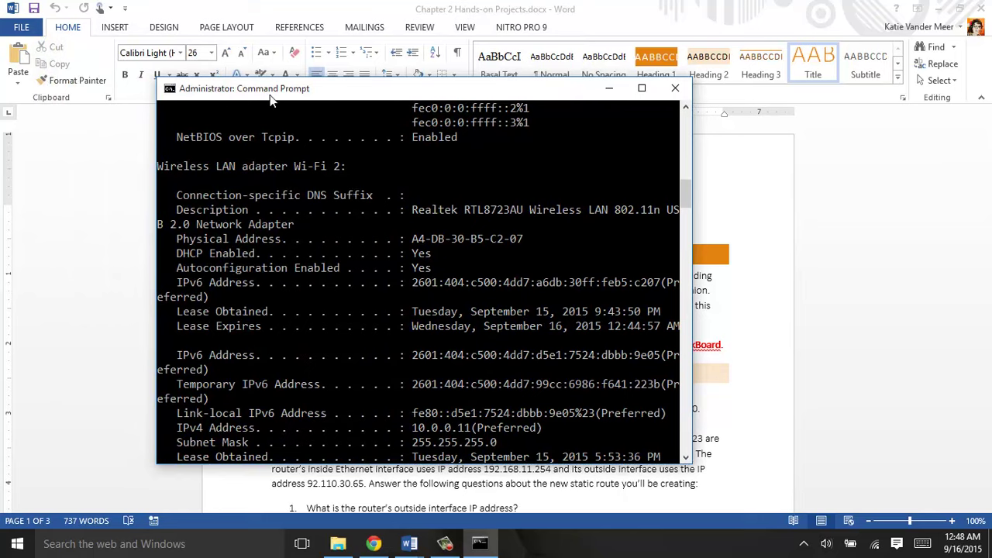
pyautogui.scroll(15, 267, 203)
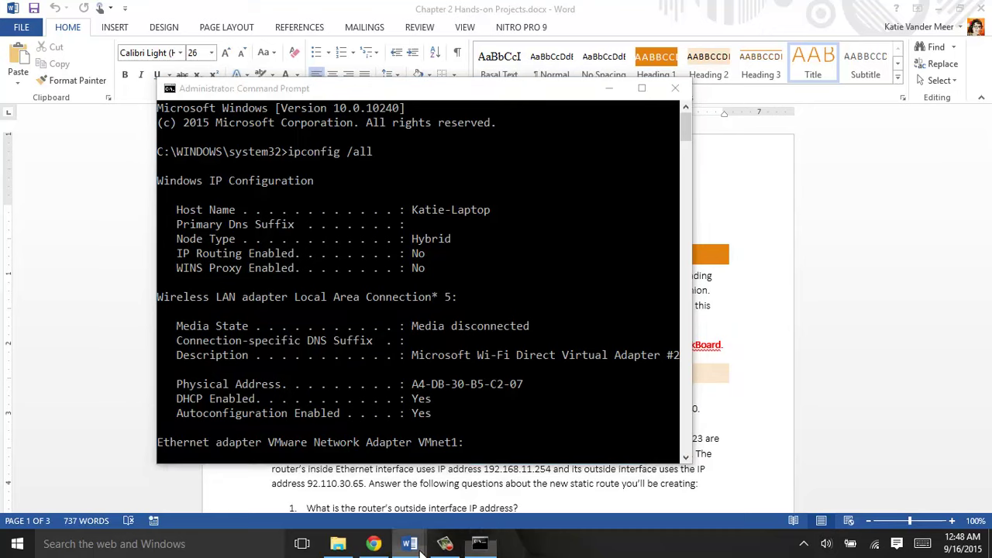
pyautogui.moveTo(411, 544)
pyautogui.click(400, 493)
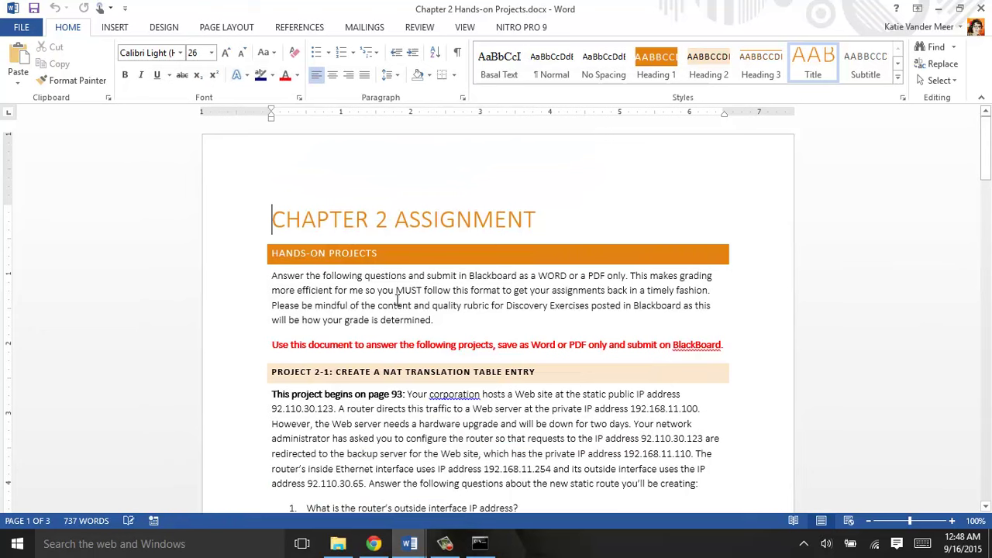
pyautogui.click(986, 169)
pyautogui.moveTo(987, 169); pyautogui.dragTo(986, 199)
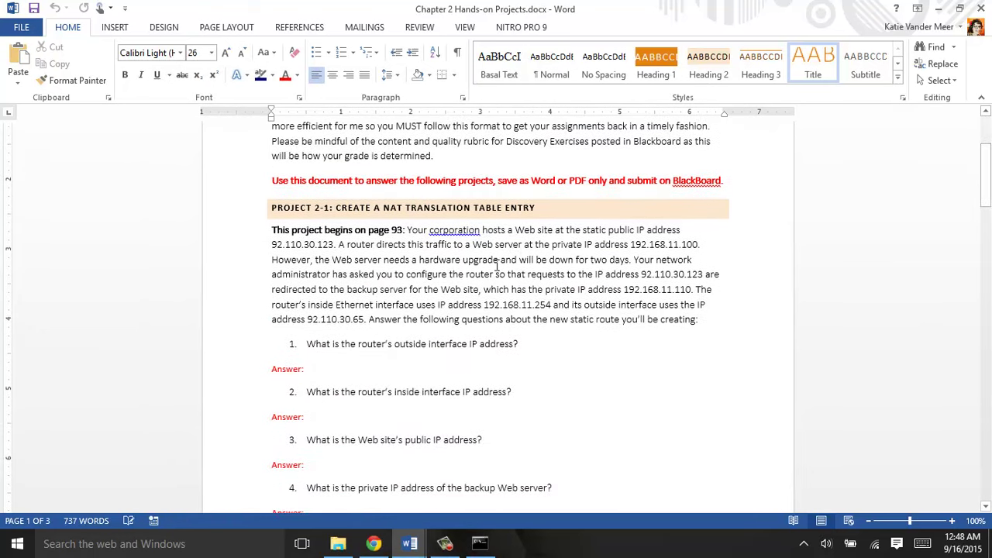
# Step: Look over Project 2-1's questions and NAT translation table, and the DNS cache questions above the Wireshark section
pyautogui.click(450, 549)
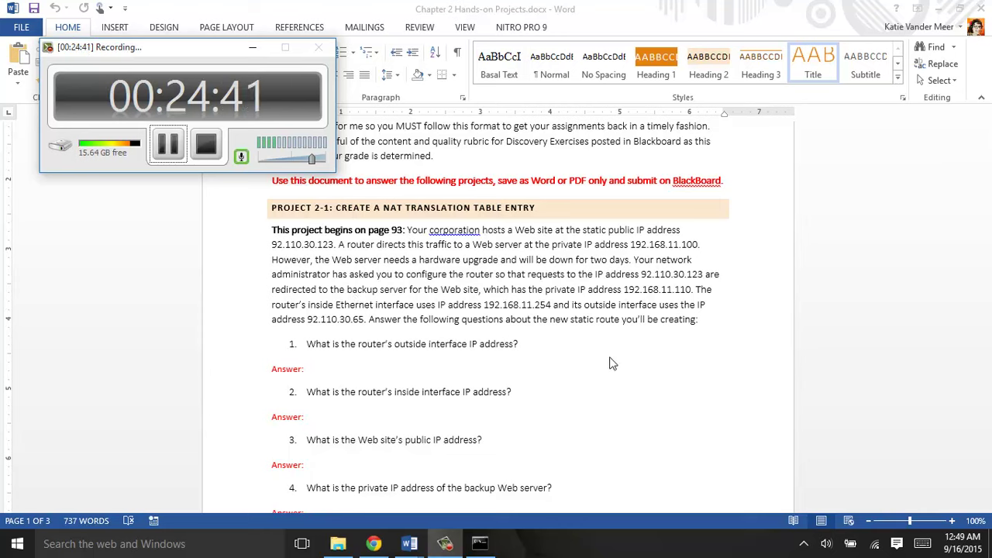
pyautogui.click(599, 367)
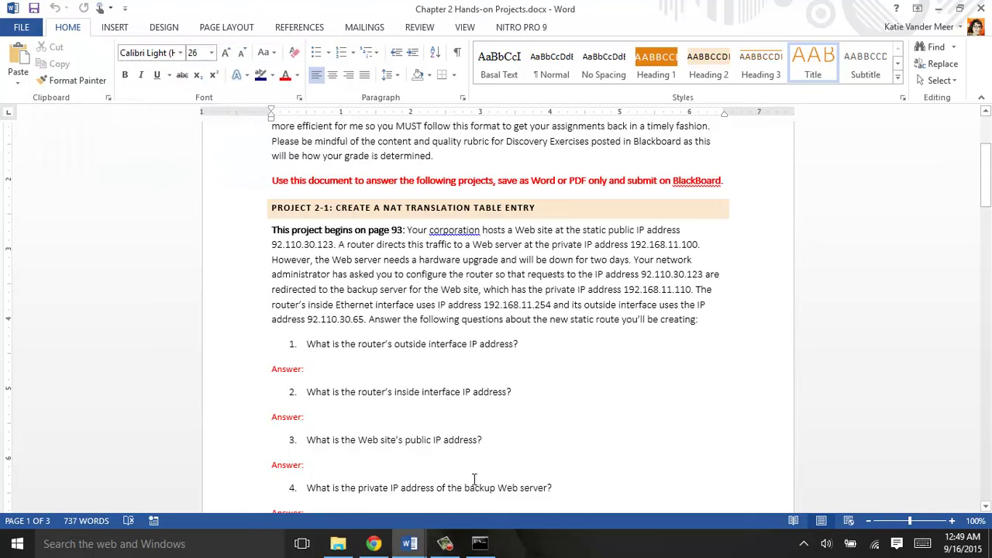
pyautogui.scroll(-10, 448, 392)
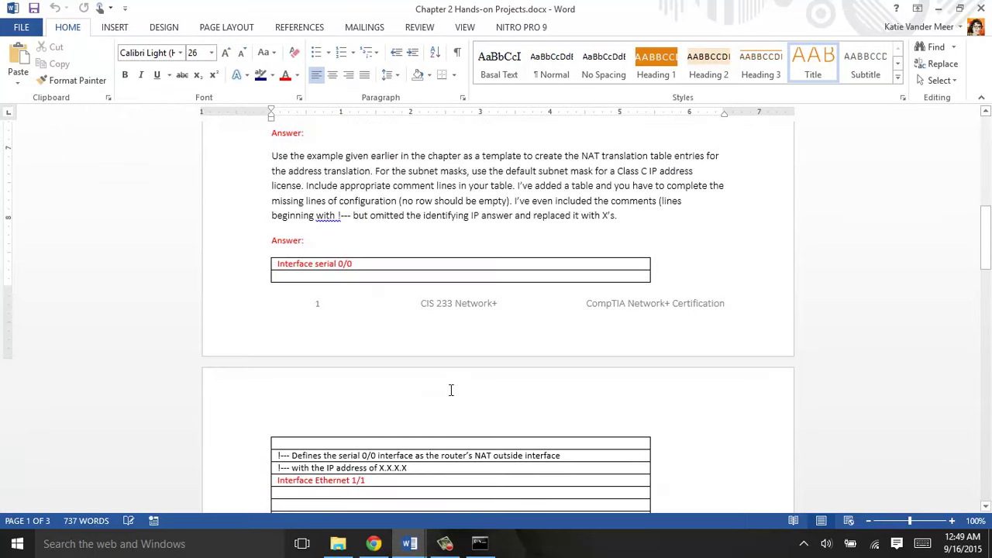
pyautogui.scroll(10, 449, 391)
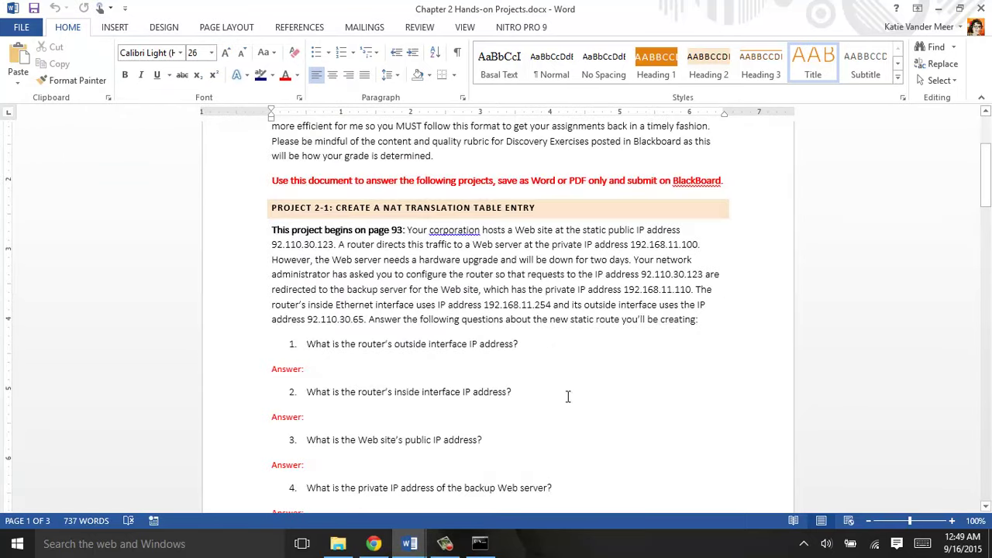
pyautogui.moveTo(987, 192); pyautogui.dragTo(986, 354)
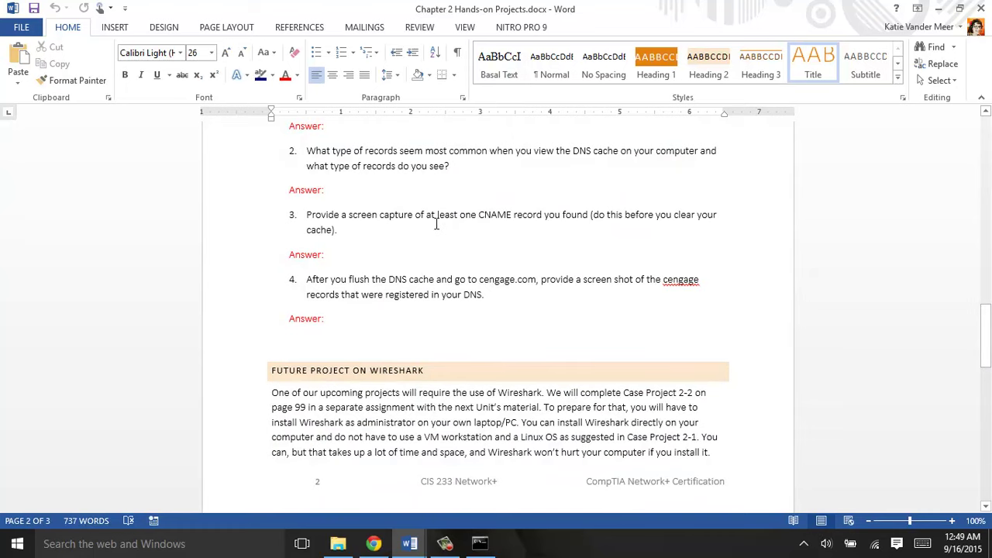
# Step: Switch to the Command Prompt and copy the Windows IP Configuration block, from its heading through WINS Proxy Enabled
pyautogui.click(479, 543)
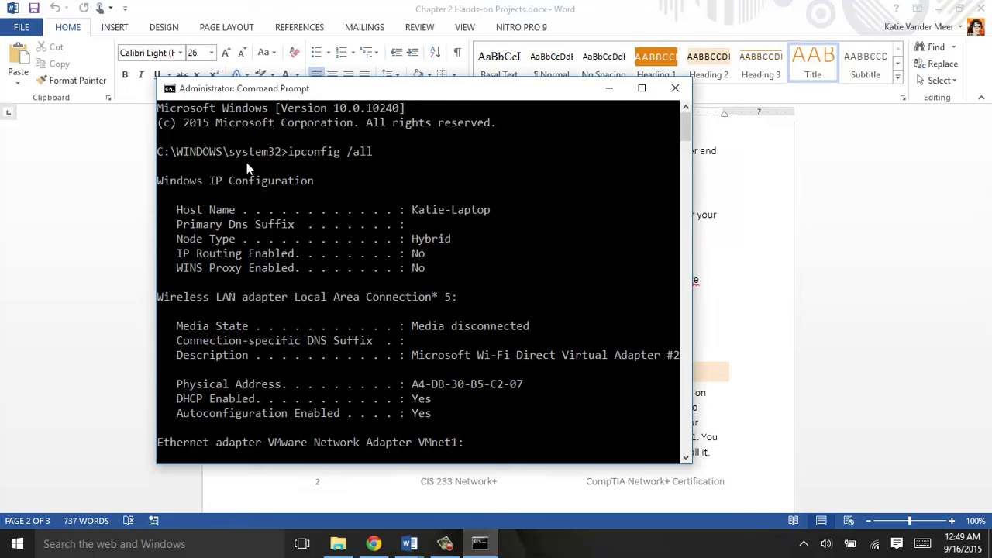
pyautogui.rightClick(171, 98)
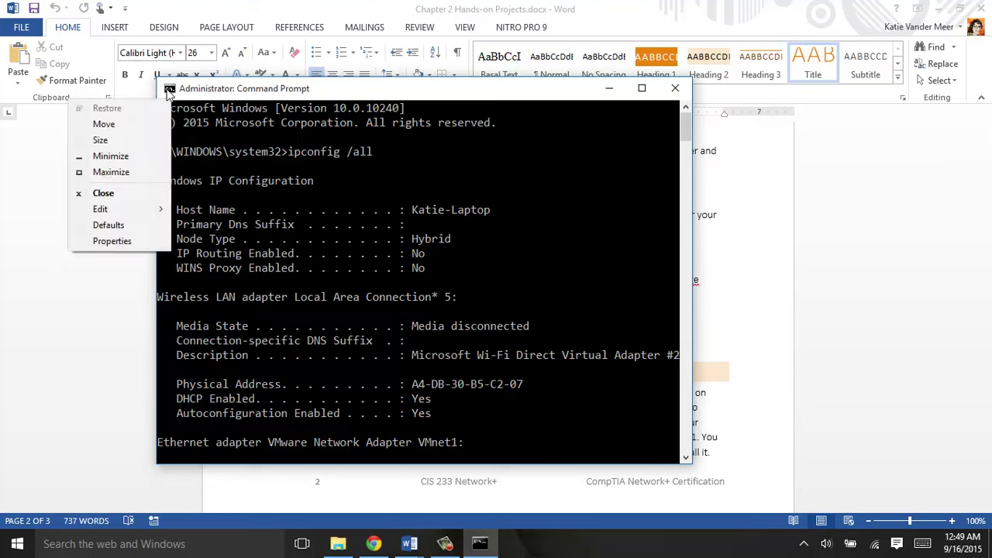
pyautogui.click(170, 96)
pyautogui.rightClick(171, 99)
pyautogui.moveTo(115, 212)
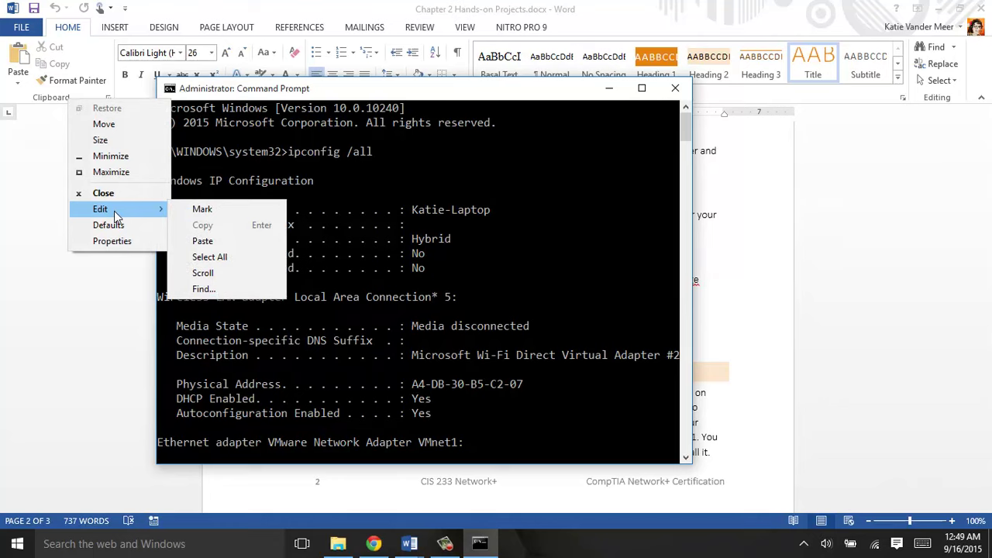
pyautogui.click(201, 211)
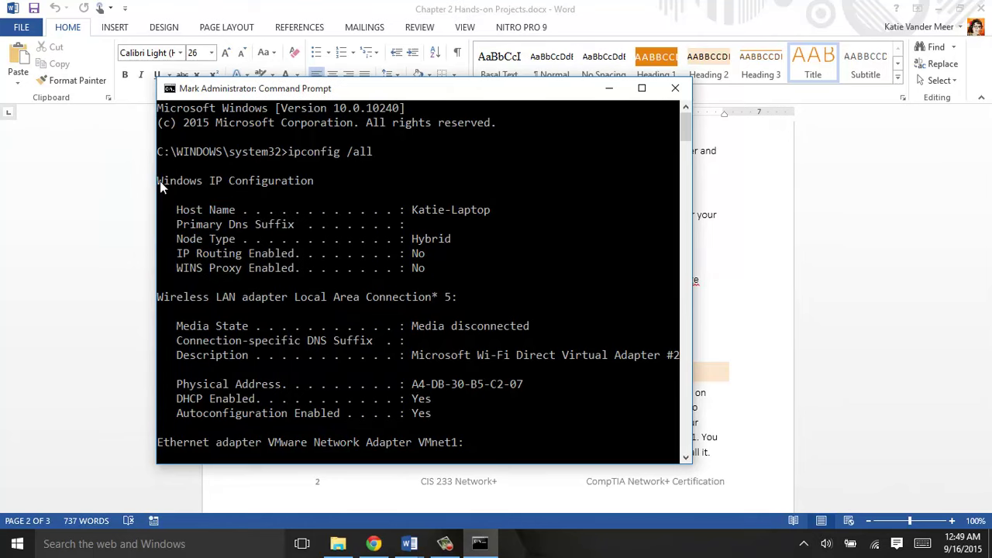
pyautogui.moveTo(159, 181); pyautogui.dragTo(473, 285)
pyautogui.hotkey('ctrl', 'c')
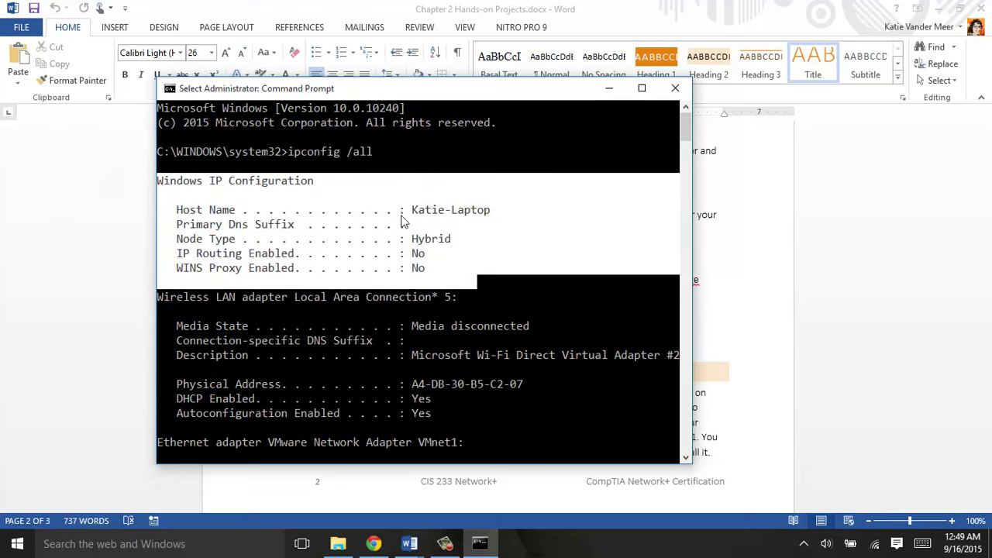
pyautogui.click(169, 89)
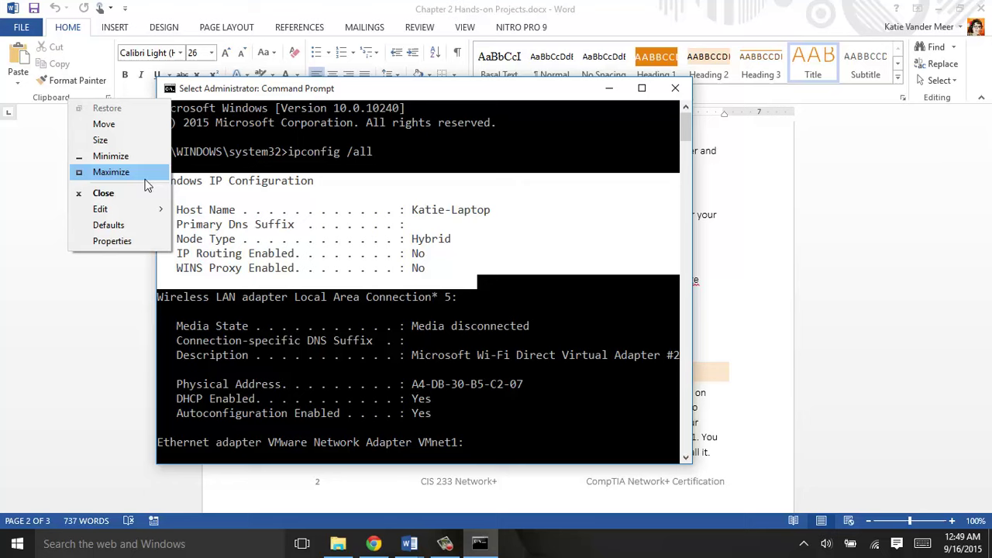
pyautogui.moveTo(150, 209)
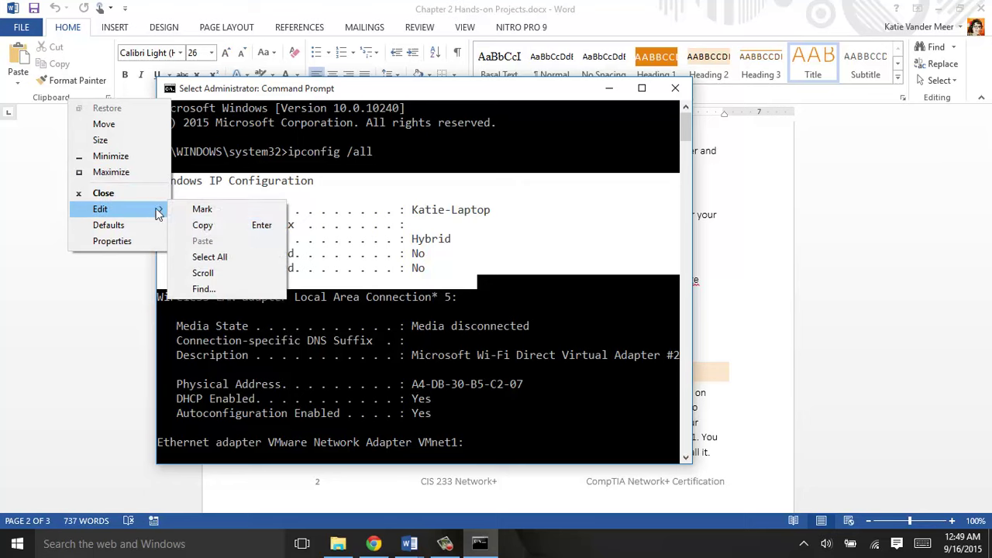
pyautogui.click(202, 224)
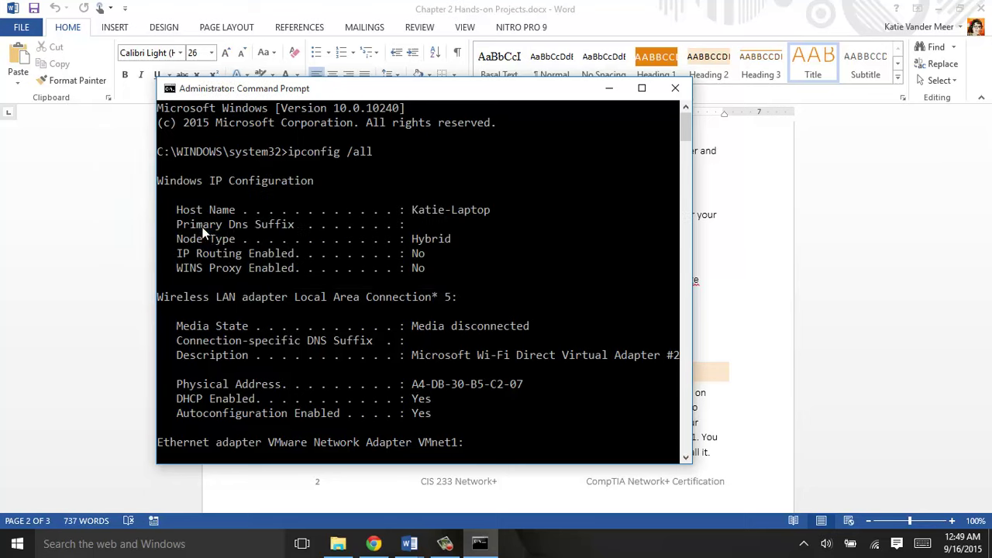
# Step: Paste the copied IP configuration text below question 3 in the Chapter 2 Hands-on Projects document, and undo the insertion
pyautogui.click(705, 328)
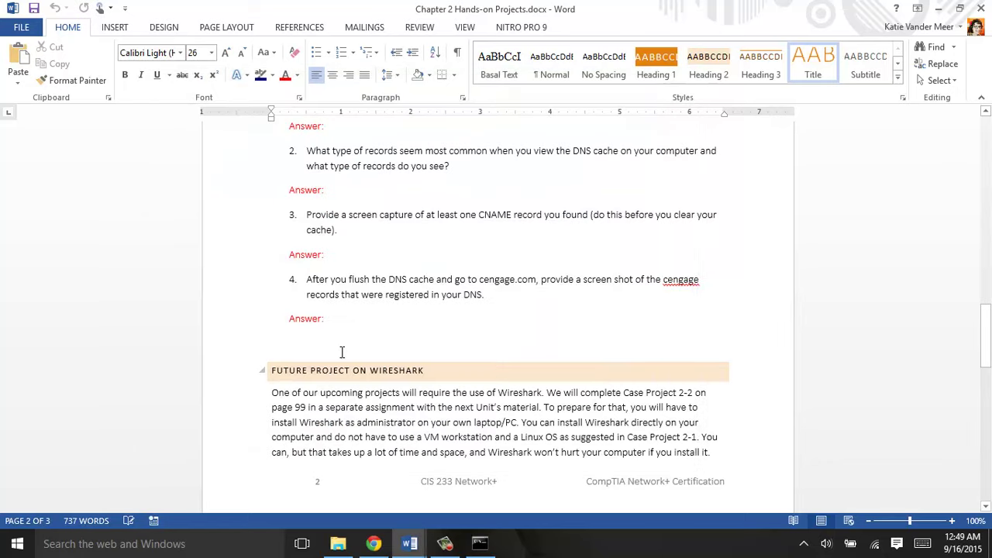
pyautogui.click(345, 230)
pyautogui.press('Return')
pyautogui.press('Return')
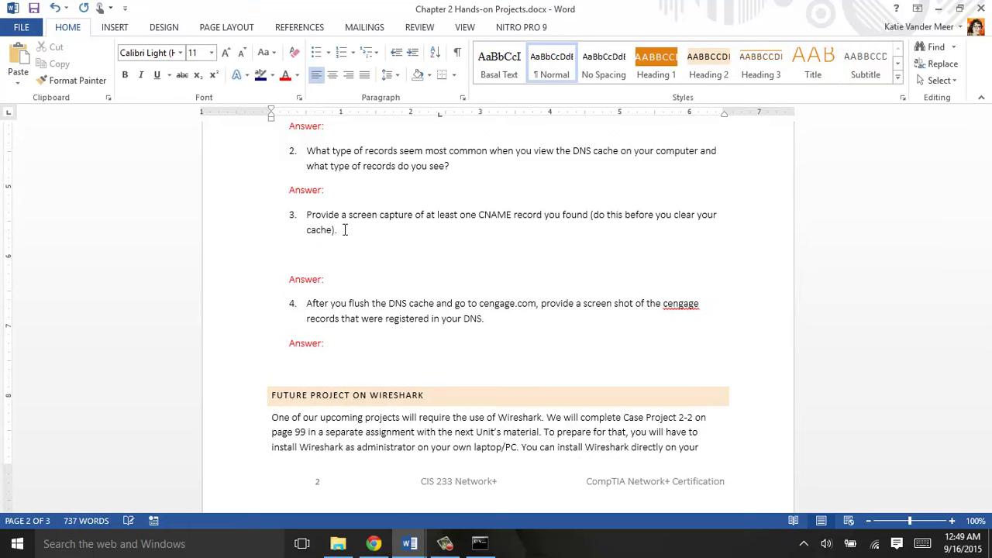
pyautogui.hotkey('ctrl', 'v')
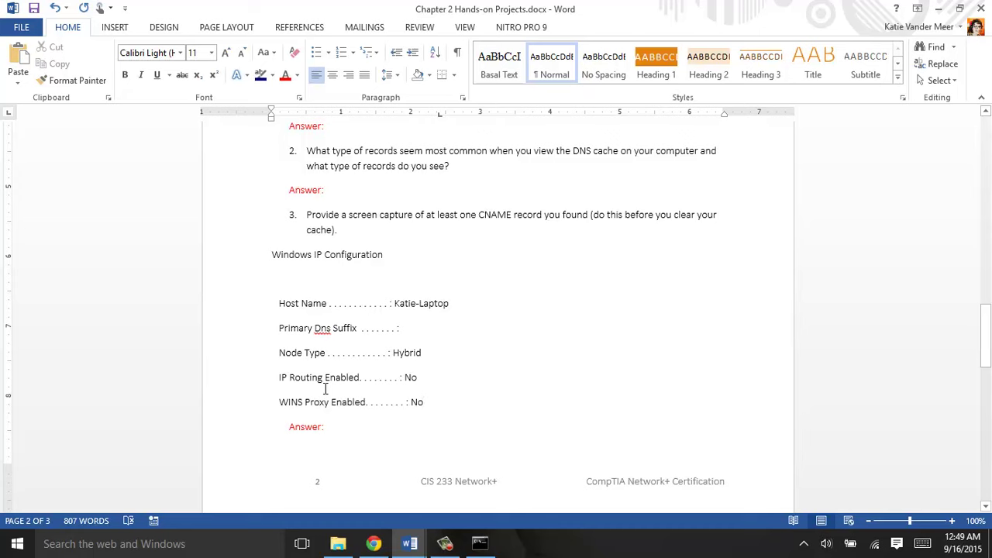
pyautogui.hotkey('ctrl', 'z')
pyautogui.hotkey('ctrl', 'z')
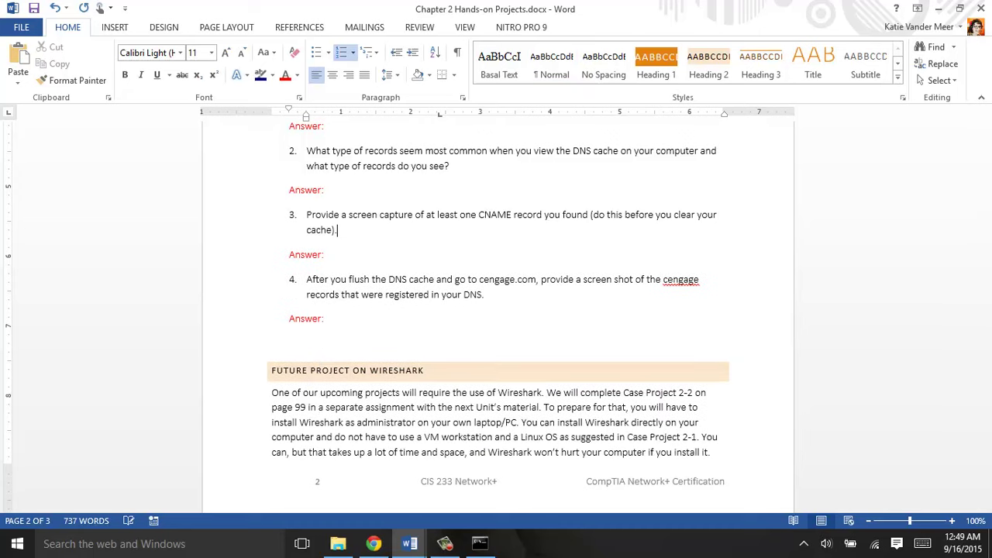
# Step: Copy the Wireless LAN adapter Local Area Connection* 5 block through its DHCP Enabled line from the Command Prompt output
pyautogui.hotkey('alt', 'Tab')
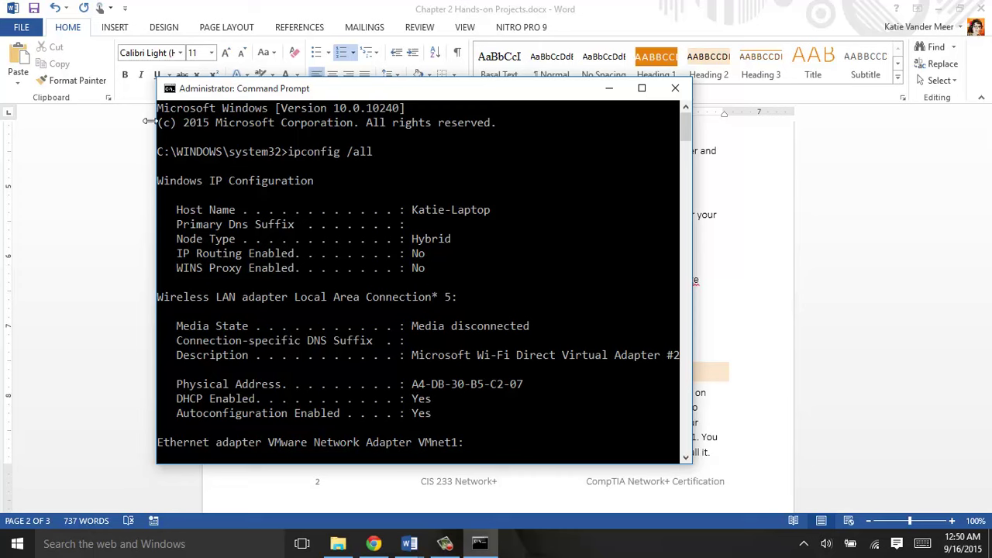
pyautogui.click(169, 90)
pyautogui.moveTo(142, 210)
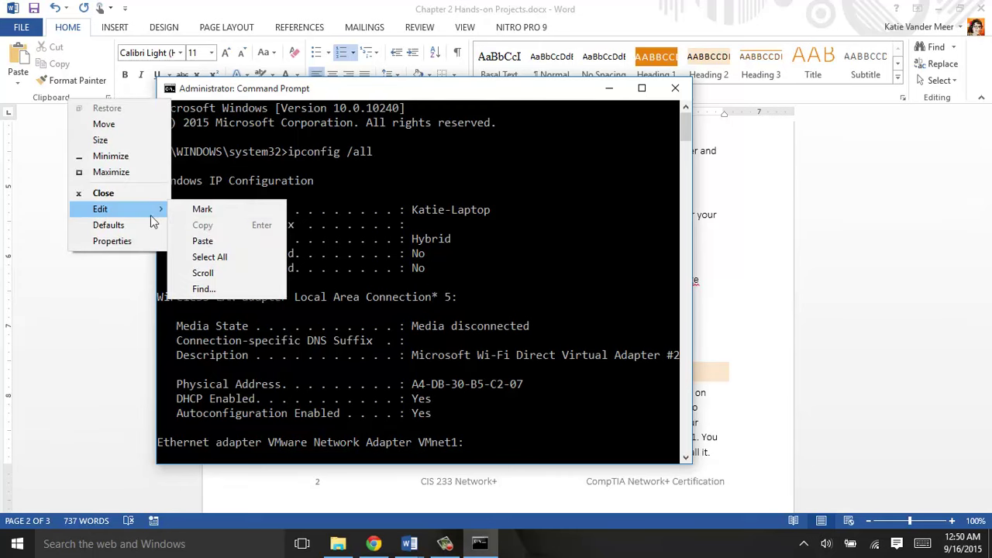
pyautogui.click(193, 208)
pyautogui.moveTo(185, 297); pyautogui.dragTo(469, 401)
pyautogui.click(168, 94)
pyautogui.moveTo(138, 210)
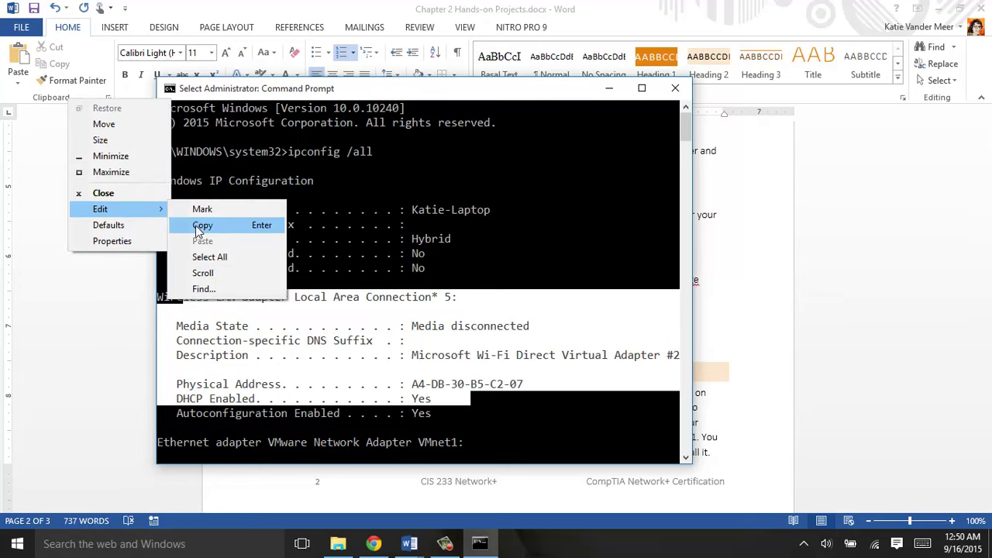
pyautogui.click(200, 226)
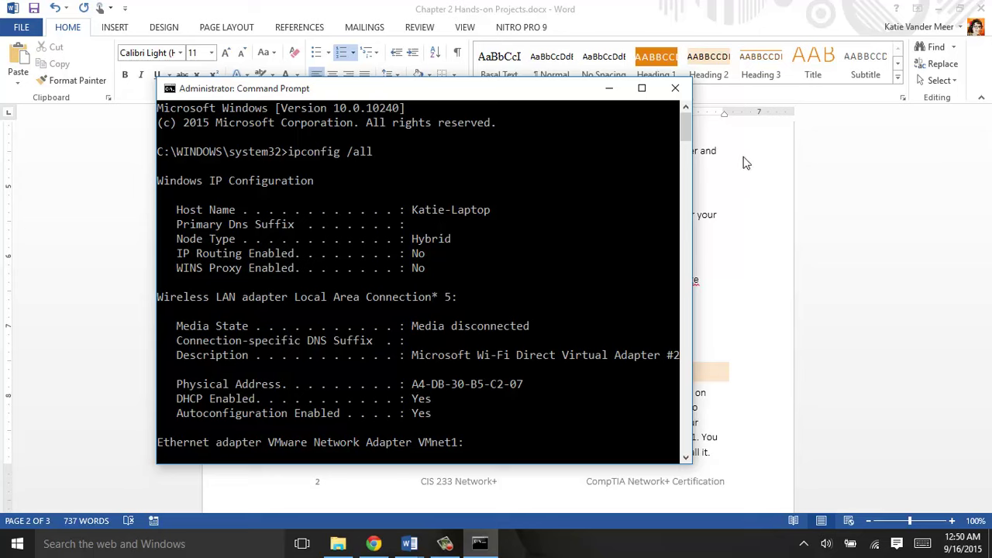
# Step: Switch to Chrome and look through the open TCP/UDP ports, IP Address Guide, World IPv6 Launch and IANA pages
pyautogui.click(375, 545)
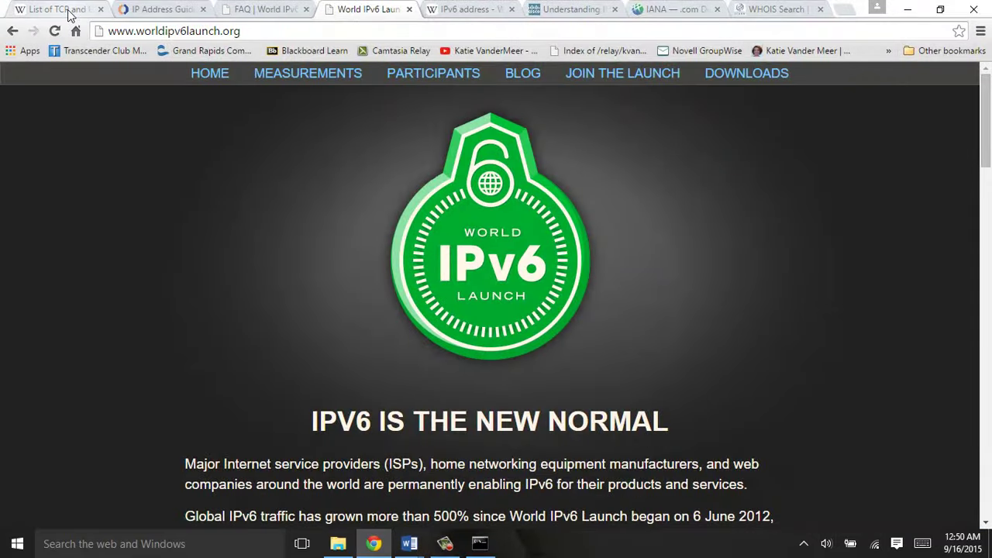
pyautogui.click(68, 9)
pyautogui.click(163, 14)
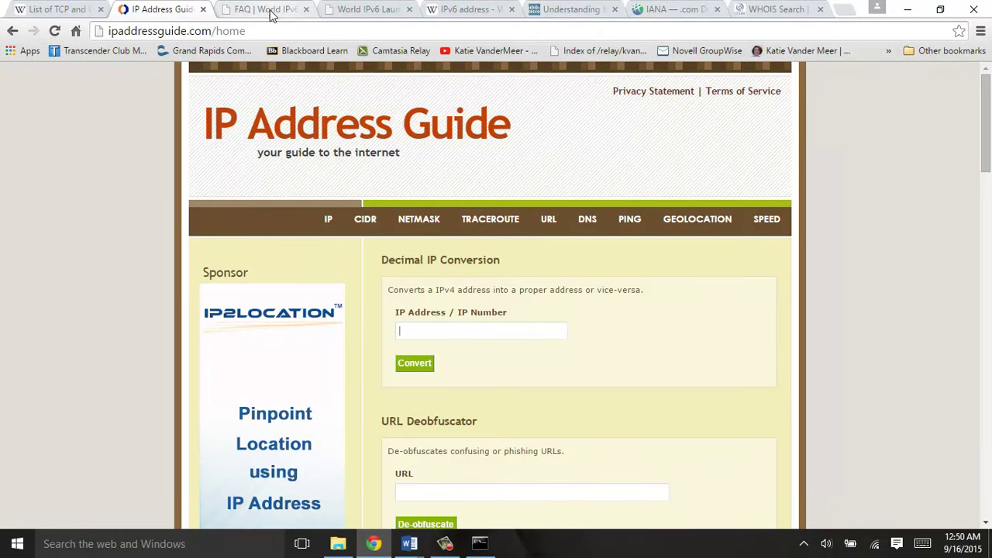
pyautogui.click(299, 13)
pyautogui.click(358, 13)
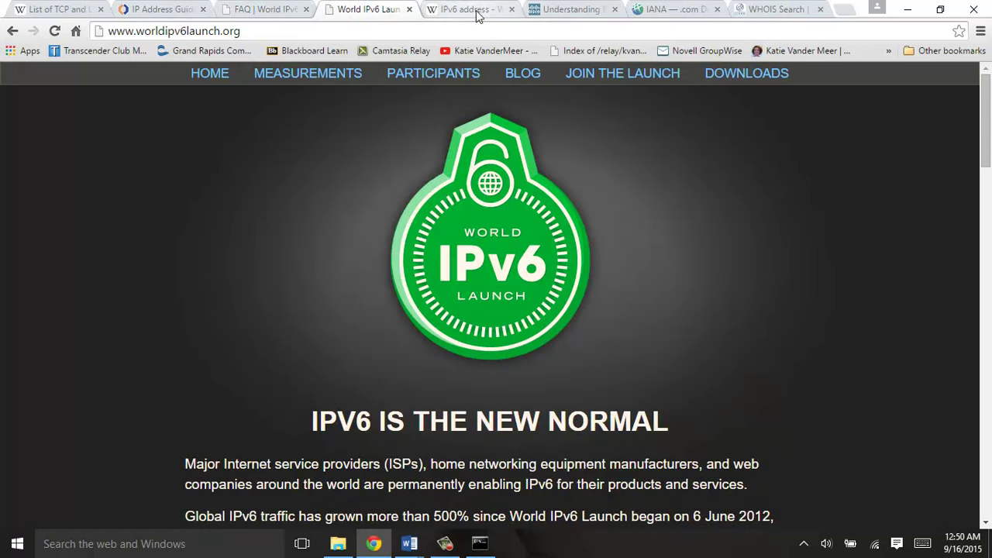
pyautogui.click(662, 11)
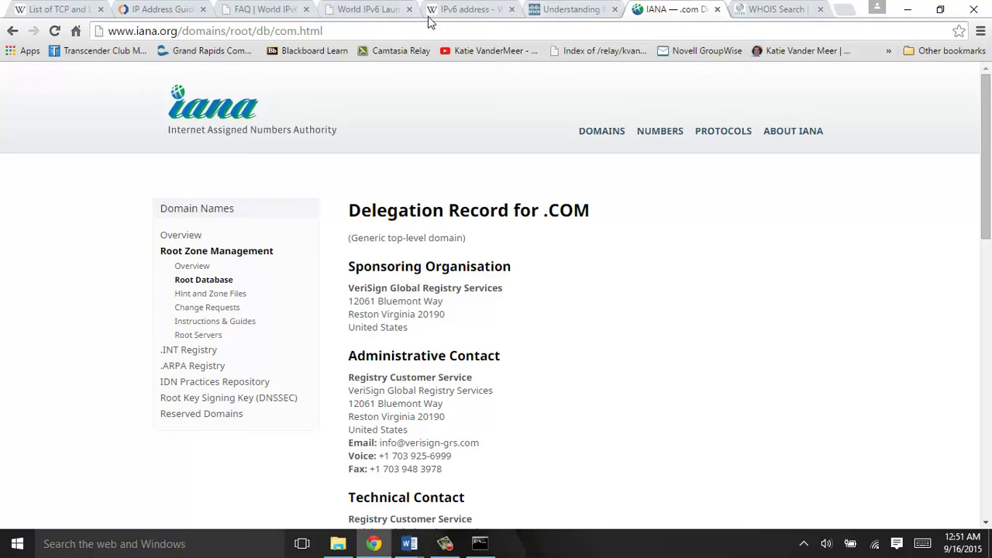
# Step: Revisit the World IPv6 Launch FAQ, IP Address Guide, TCP and UDP port list, and Cisco IPv6 EUI-64 pages
pyautogui.click(233, 8)
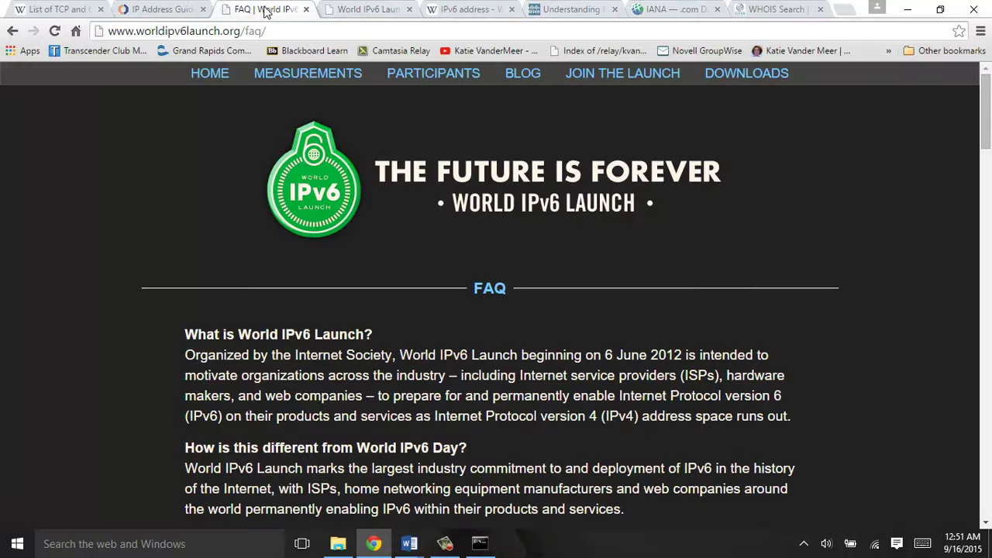
pyautogui.click(155, 10)
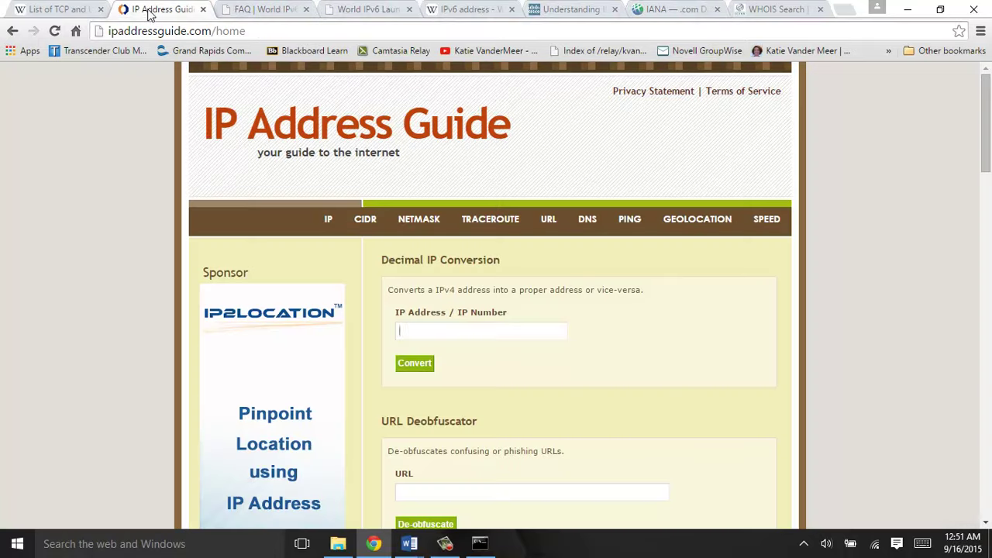
pyautogui.click(66, 11)
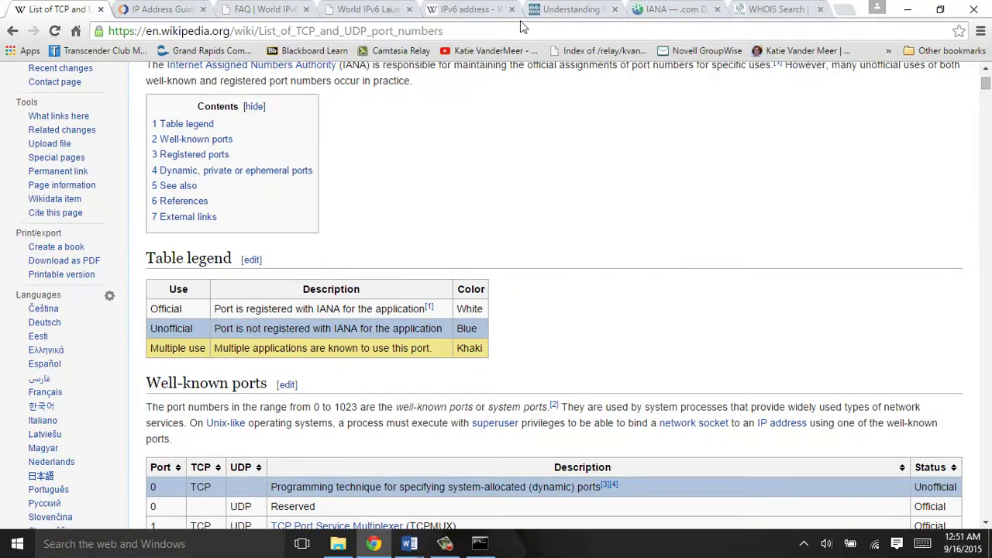
pyautogui.click(564, 9)
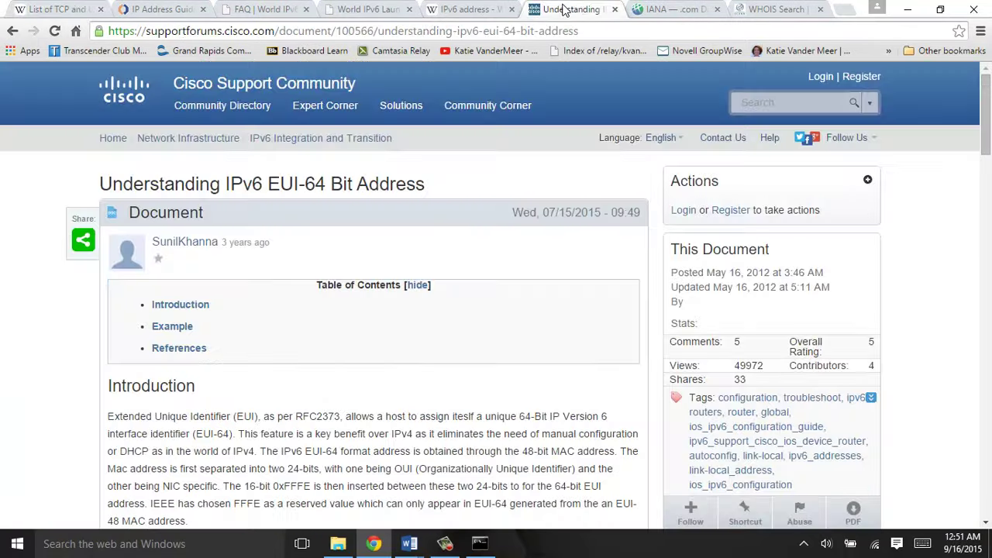
# Step: Look over IANA's .COM delegation record and, by way of the IANA home page, its Domain Name Services overview
pyautogui.click(636, 8)
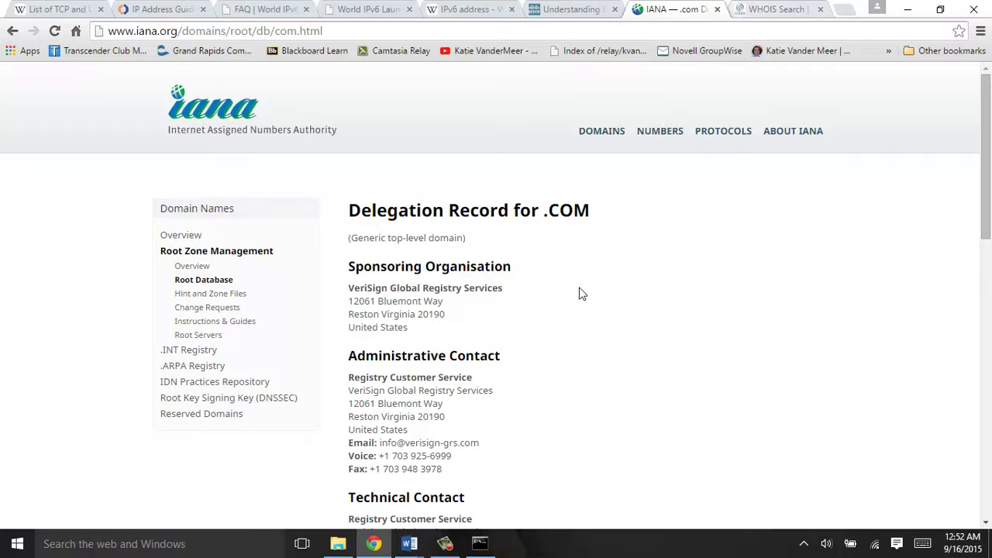
pyautogui.scroll(-10, 581, 294)
pyautogui.scroll(5, 577, 292)
pyautogui.scroll(5, 578, 287)
pyautogui.click(220, 103)
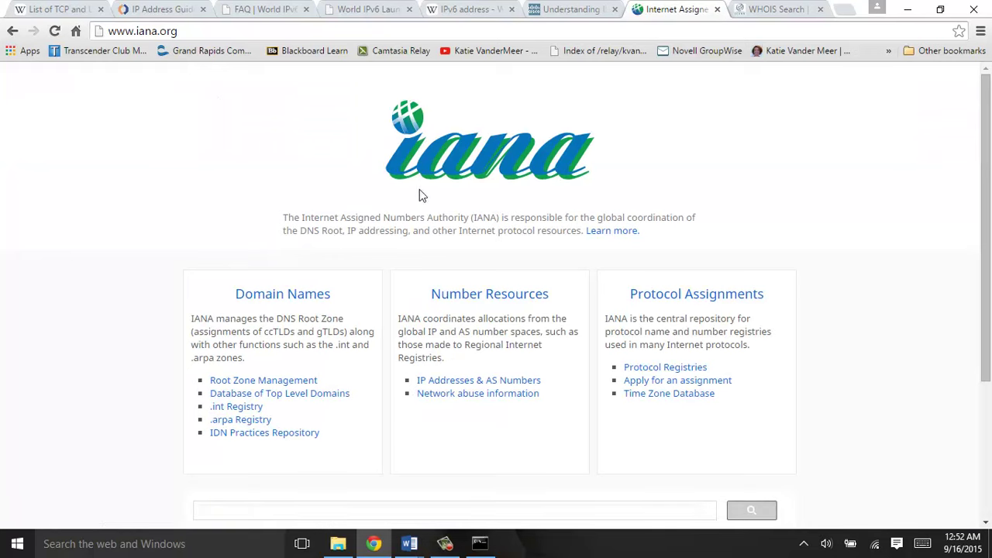
pyautogui.click(282, 298)
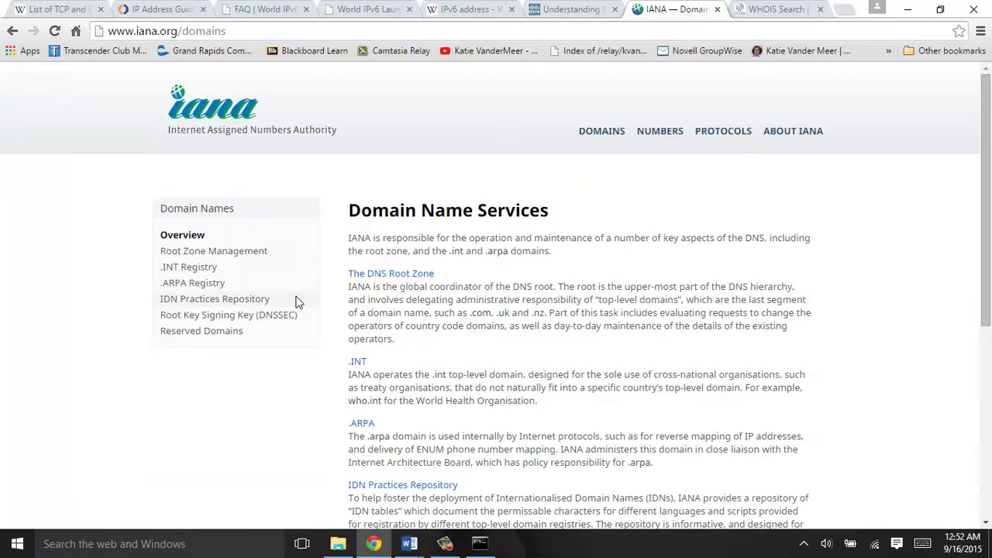
pyautogui.scroll(-5, 398, 376)
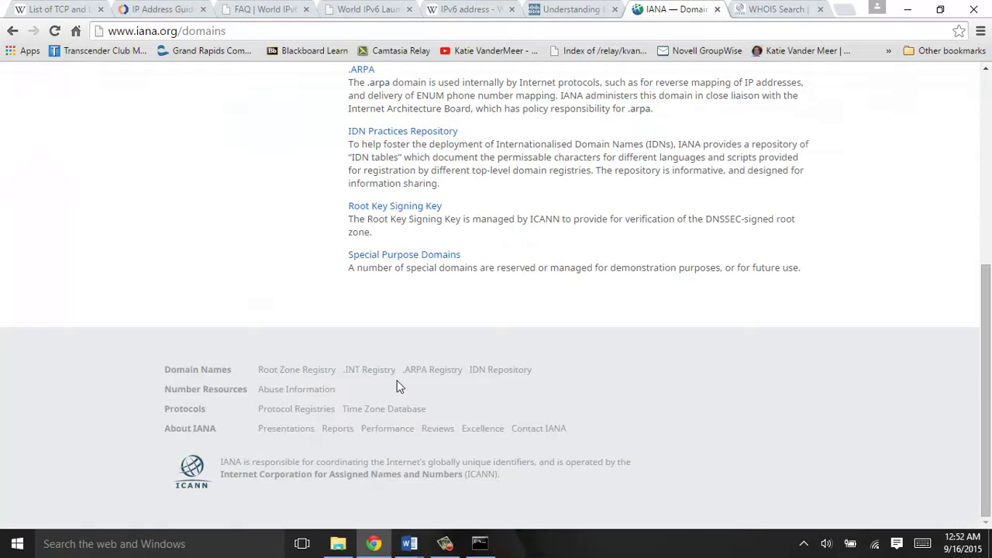
pyautogui.scroll(5, 399, 376)
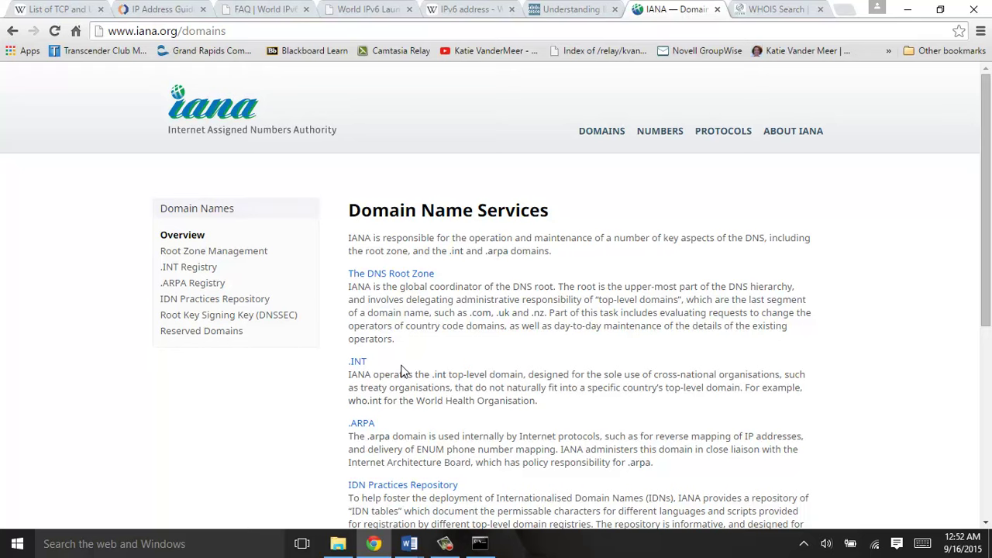
# Step: Skim the Wikipedia IPv6 address article, the World IPv6 Launch home page and its FAQ page
pyautogui.click(467, 10)
pyautogui.scroll(-15, 456, 203)
pyautogui.scroll(15, 455, 203)
pyautogui.click(366, 11)
pyautogui.scroll(-10, 294, 92)
pyautogui.scroll(10, 294, 91)
pyautogui.scroll(-10, 290, 116)
pyautogui.scroll(10, 300, 155)
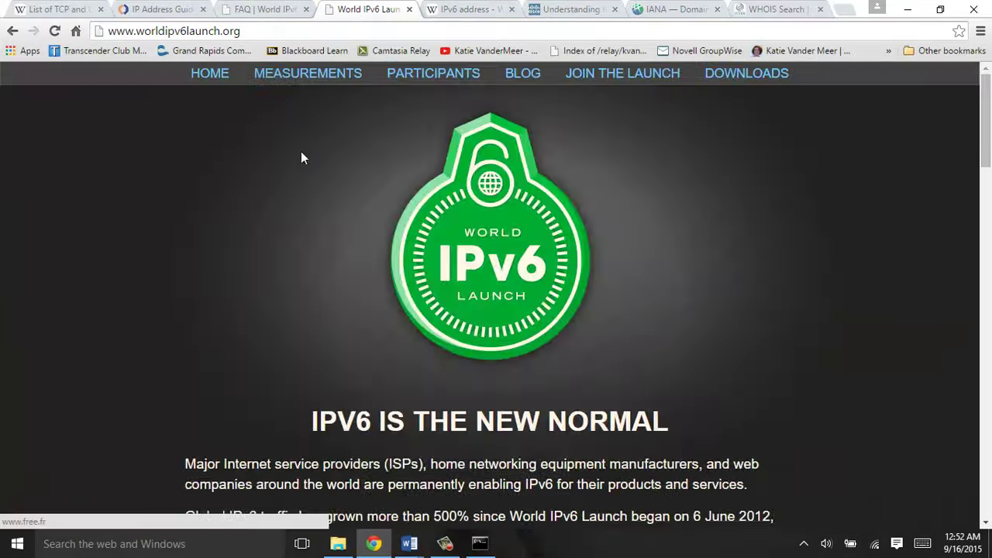
pyautogui.click(264, 9)
pyautogui.scroll(-15, 354, 181)
pyautogui.scroll(8, 356, 177)
pyautogui.scroll(8, 355, 176)
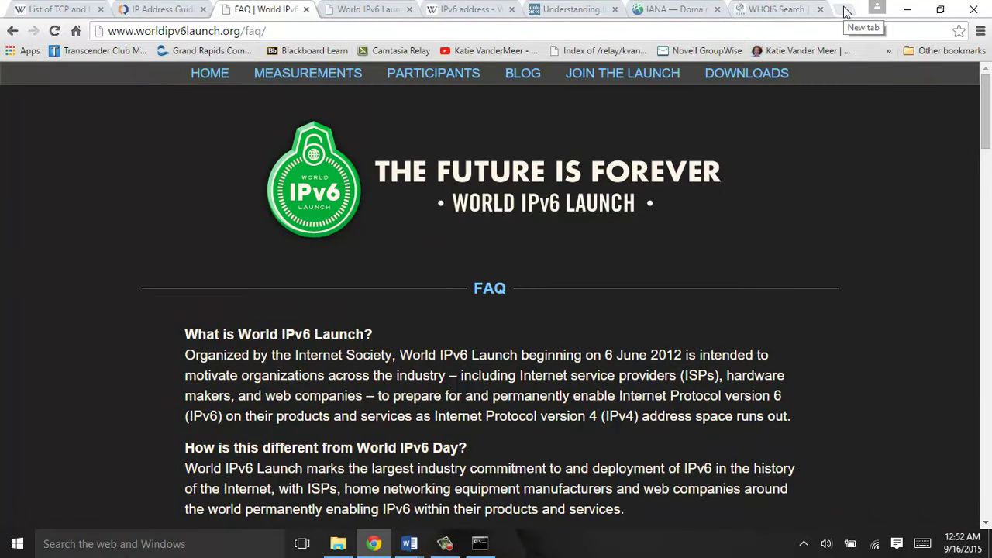
# Step: Search Google for "list of top level domains" in a new tab and open ICANN's List of Top-Level Domains result
pyautogui.click(845, 10)
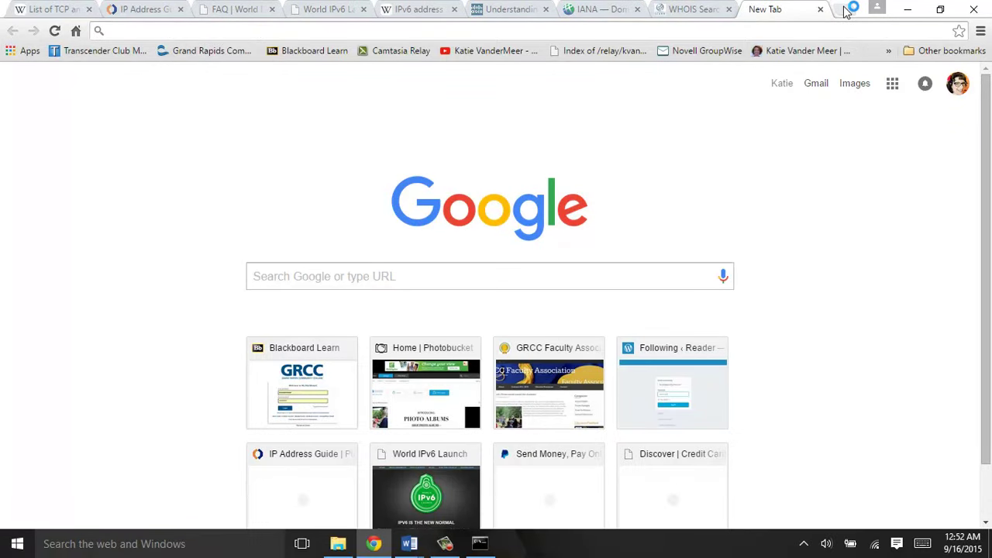
pyautogui.write('list of top le')
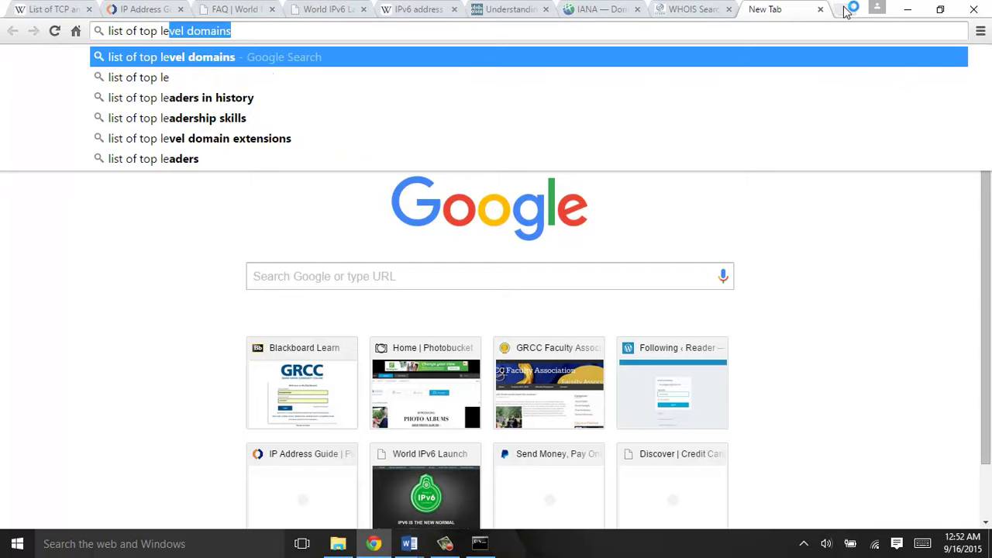
pyautogui.press('Return')
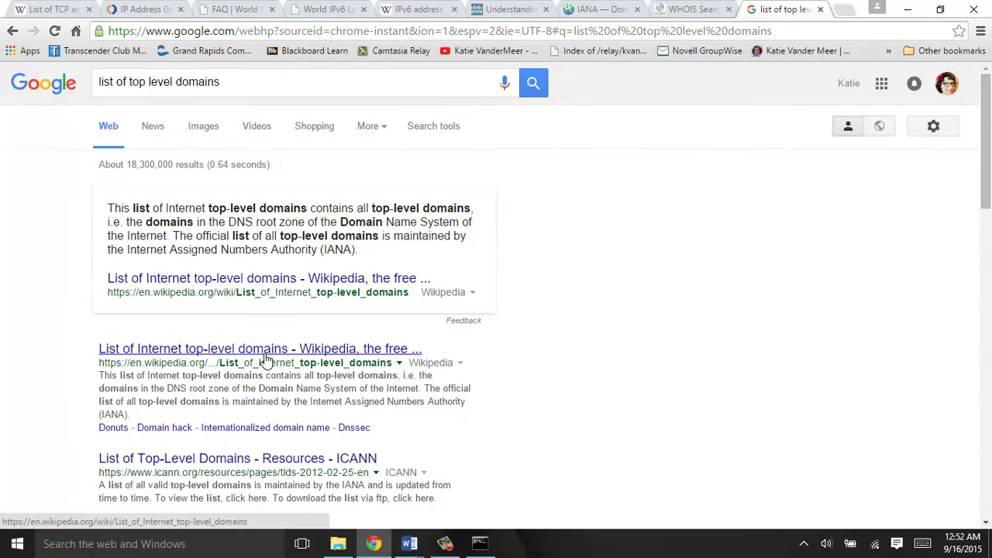
pyautogui.click(304, 459)
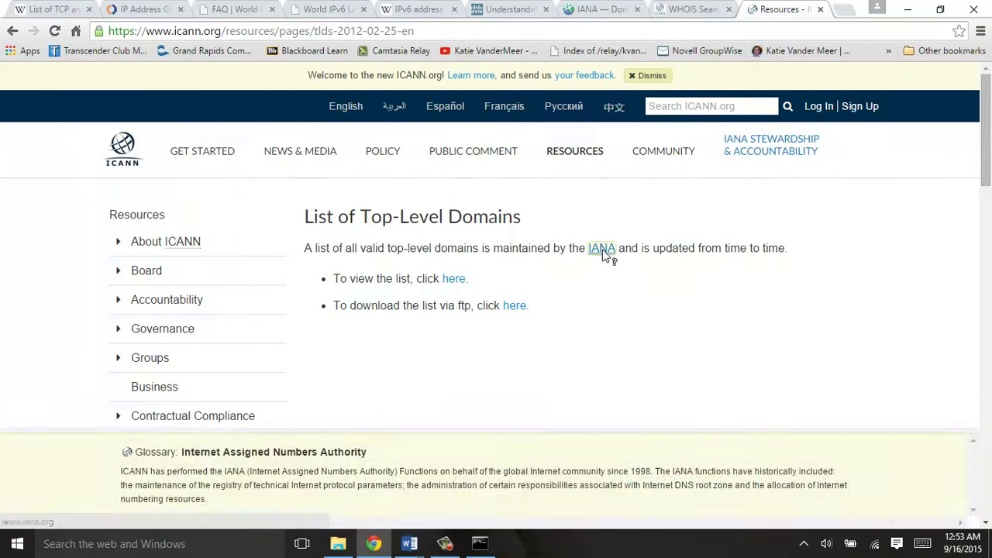
# Step: Open IANA's alphabetical list of top-level domains from the ICANN page and browse its entries, including COM
pyautogui.click(452, 280)
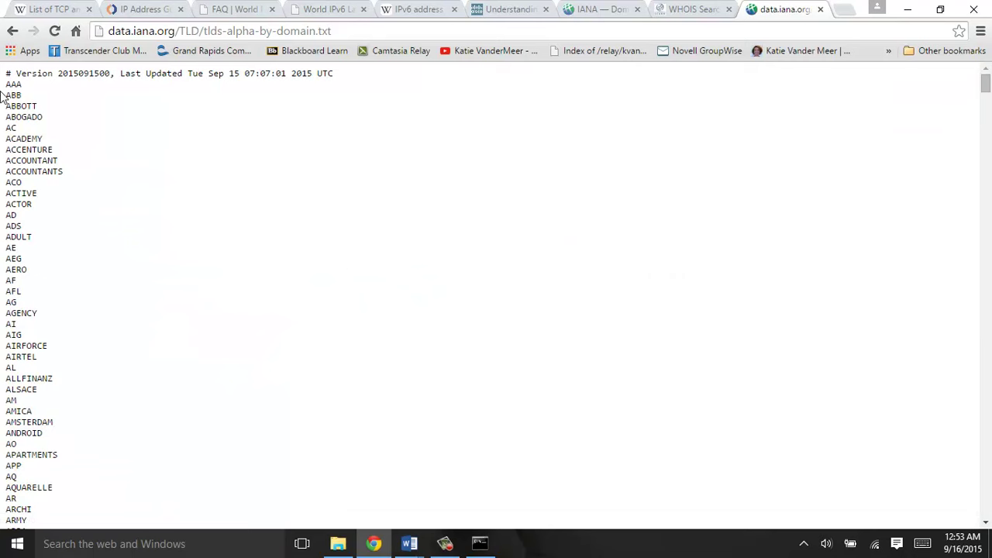
pyautogui.scroll(-20, 14, 279)
pyautogui.scroll(-20, 33, 313)
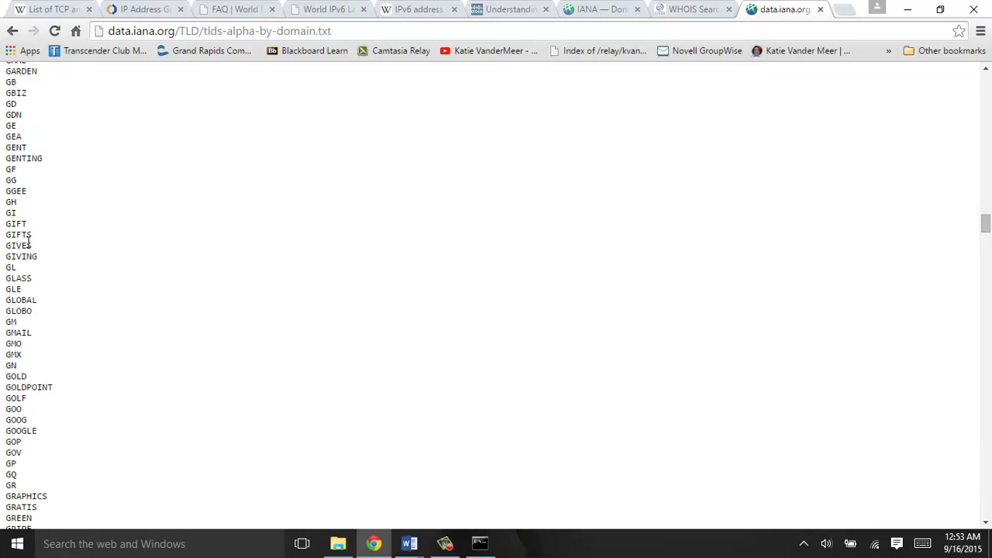
pyautogui.scroll(5, 28, 245)
pyautogui.scroll(10, 27, 246)
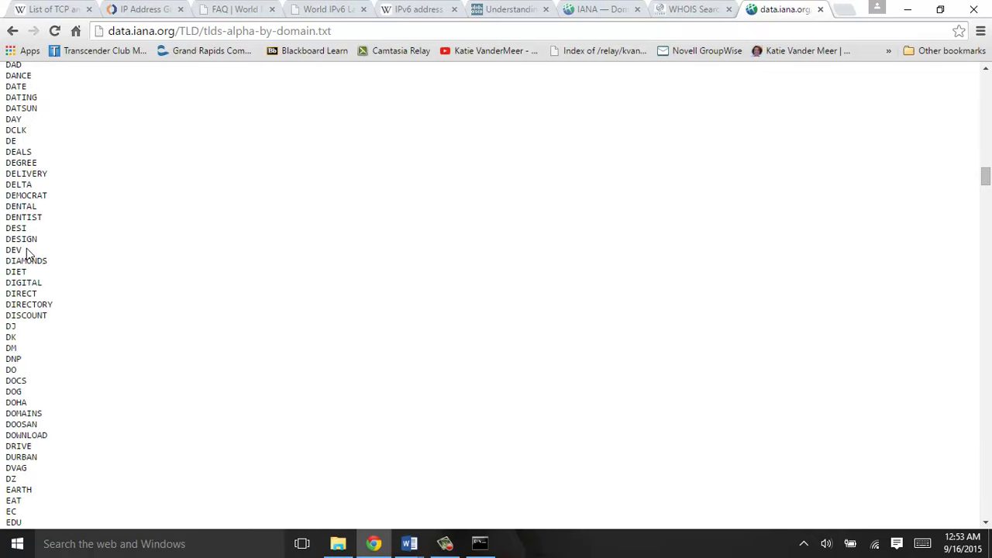
pyautogui.scroll(5, 27, 248)
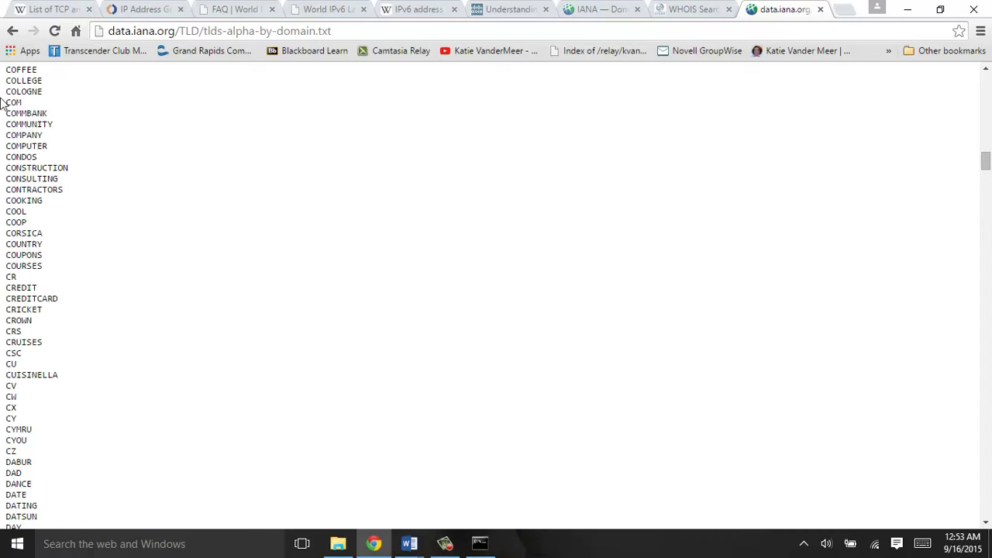
pyautogui.moveTo(4, 102); pyautogui.dragTo(29, 110)
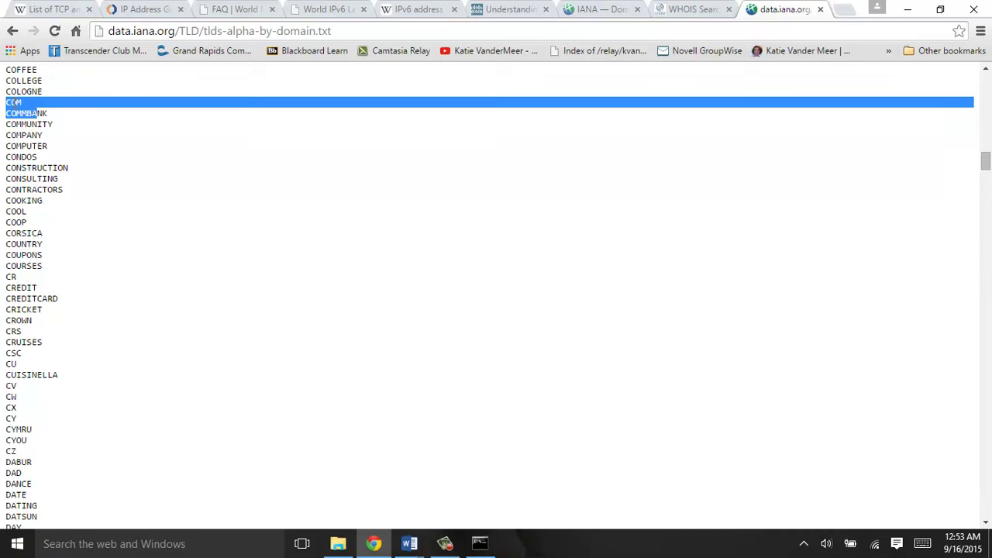
pyautogui.click(21, 82)
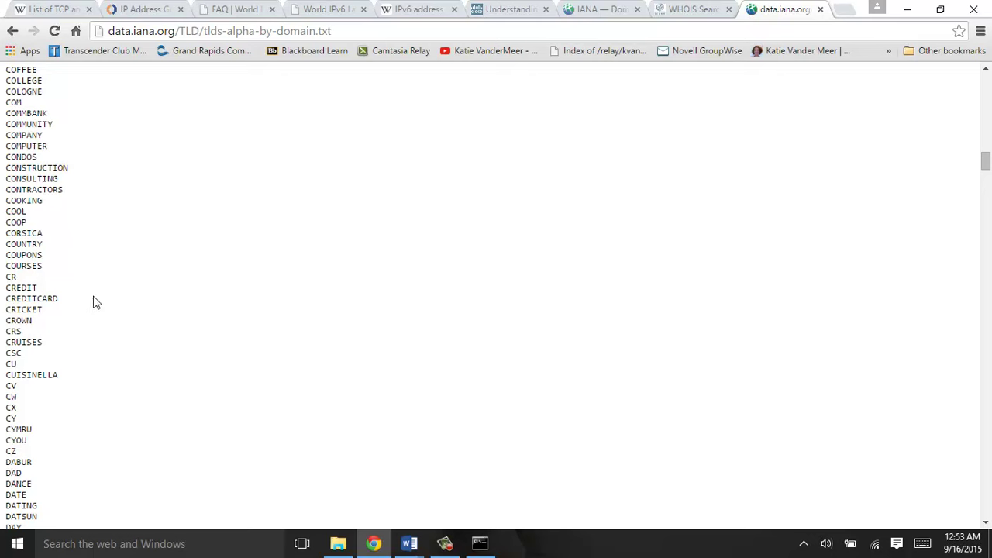
pyautogui.moveTo(985, 172); pyautogui.dragTo(982, 145)
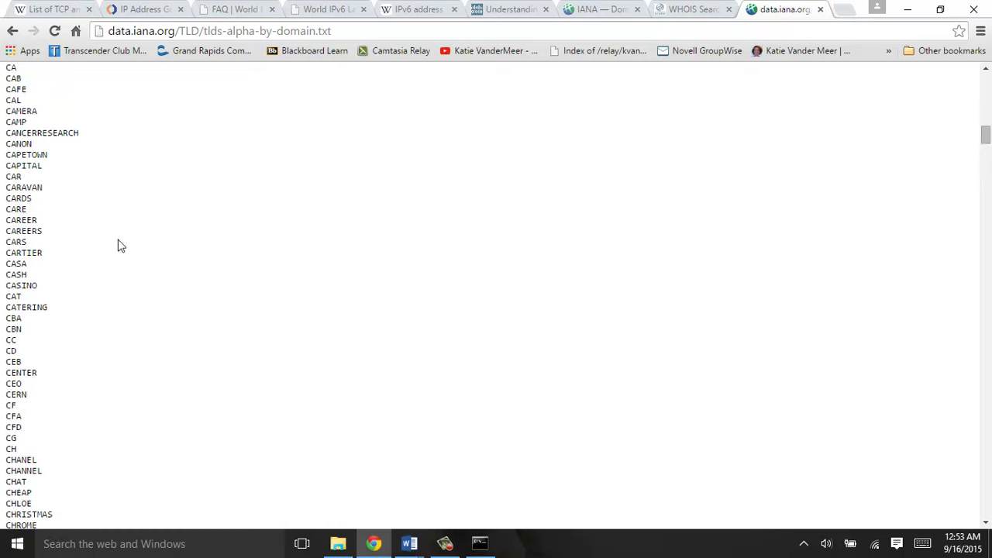
pyautogui.moveTo(986, 133); pyautogui.dragTo(985, 395)
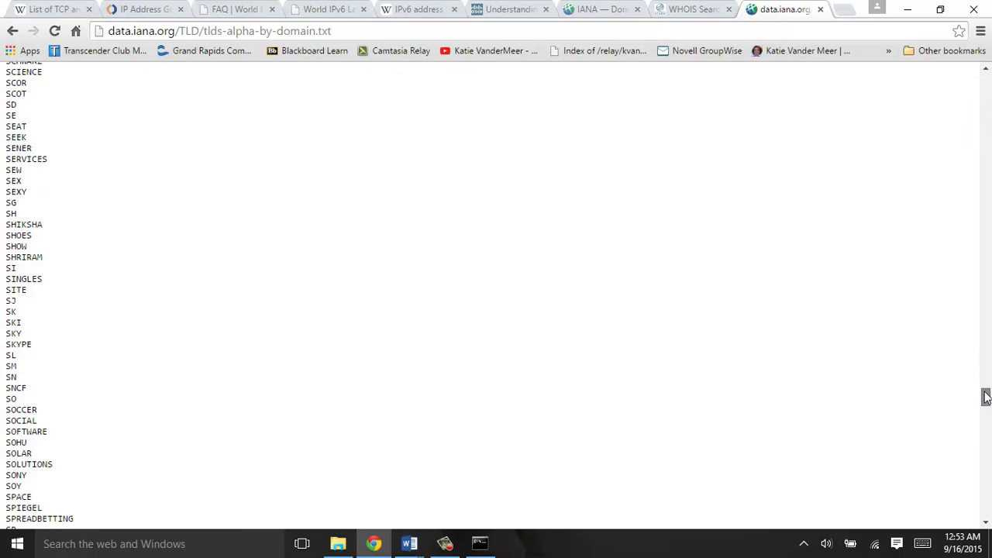
pyautogui.moveTo(986, 396); pyautogui.dragTo(986, 192)
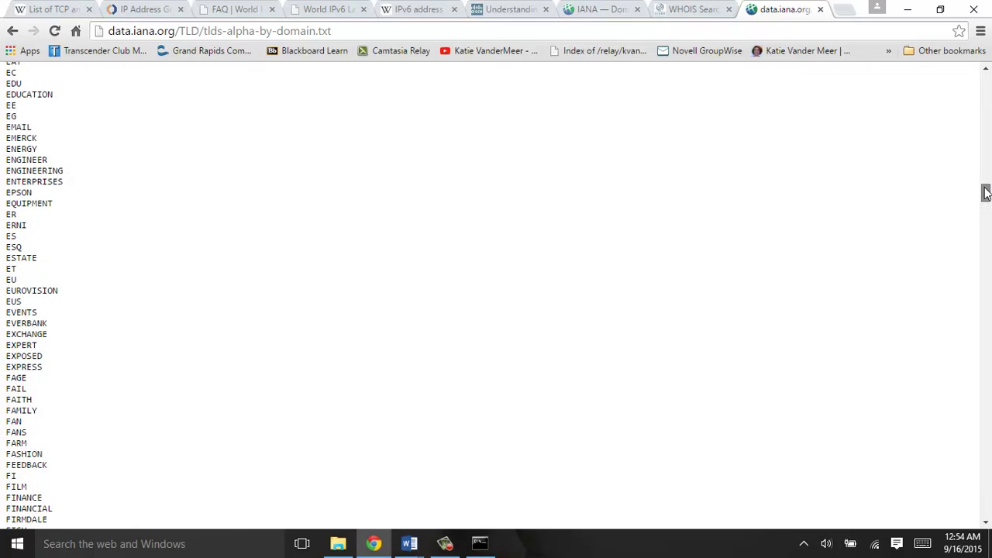
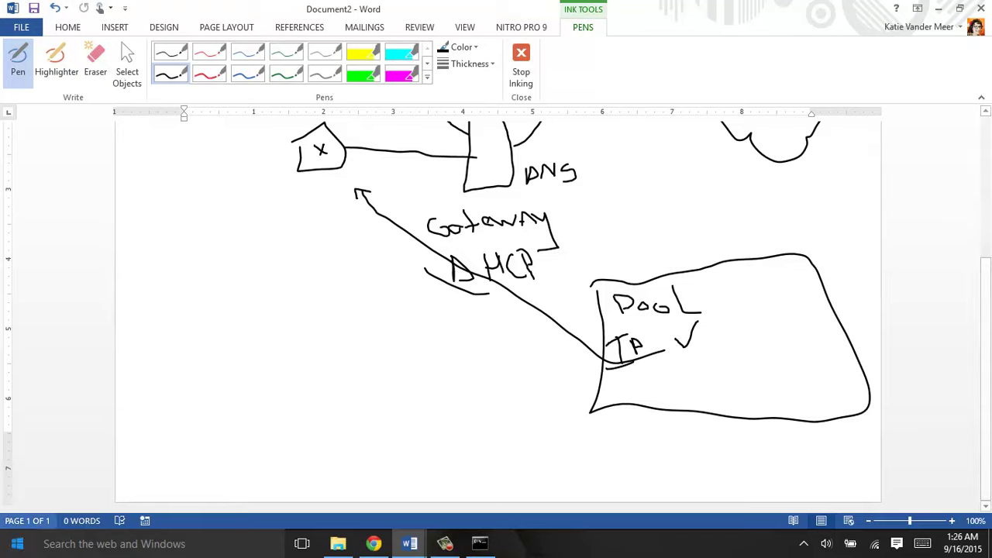
# Step: Switch to Chrome and review the World IPv6 Launch pages and the Wikipedia IPv6 address article, closing the article
pyautogui.click(373, 543)
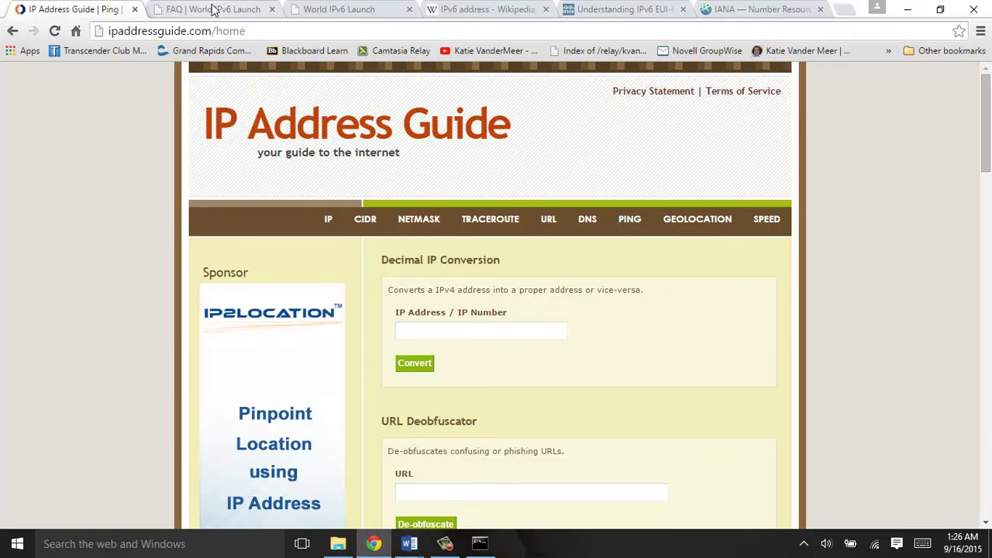
pyautogui.click(341, 9)
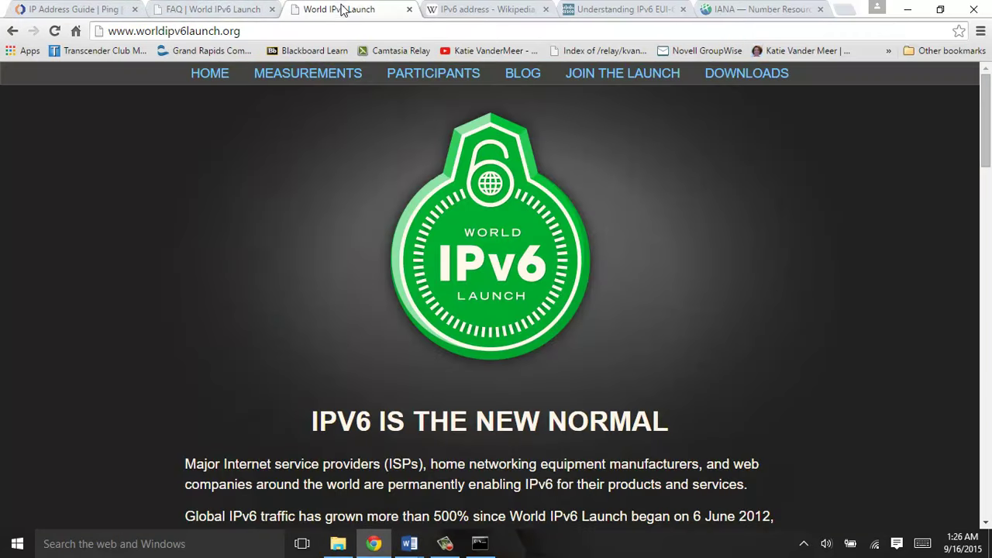
pyautogui.click(247, 8)
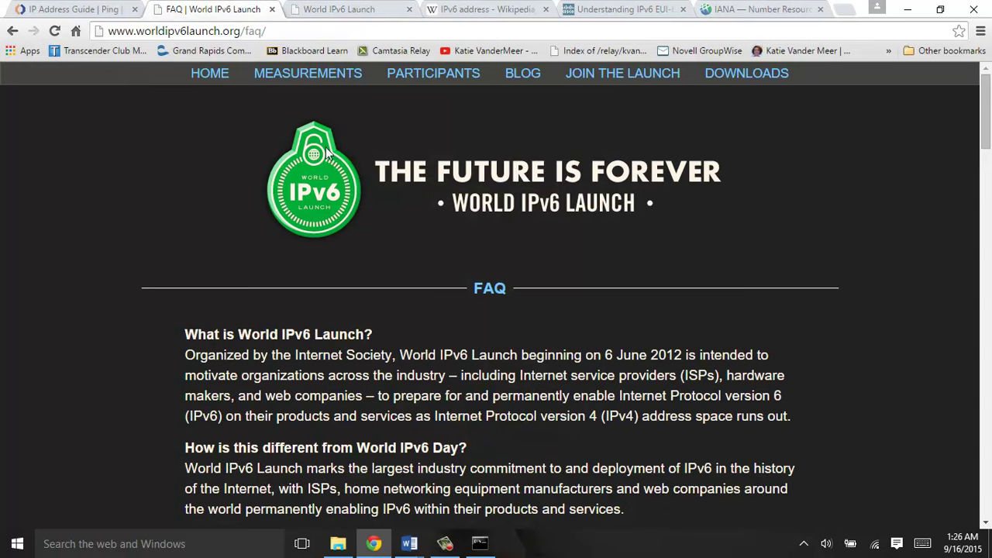
pyautogui.click(464, 9)
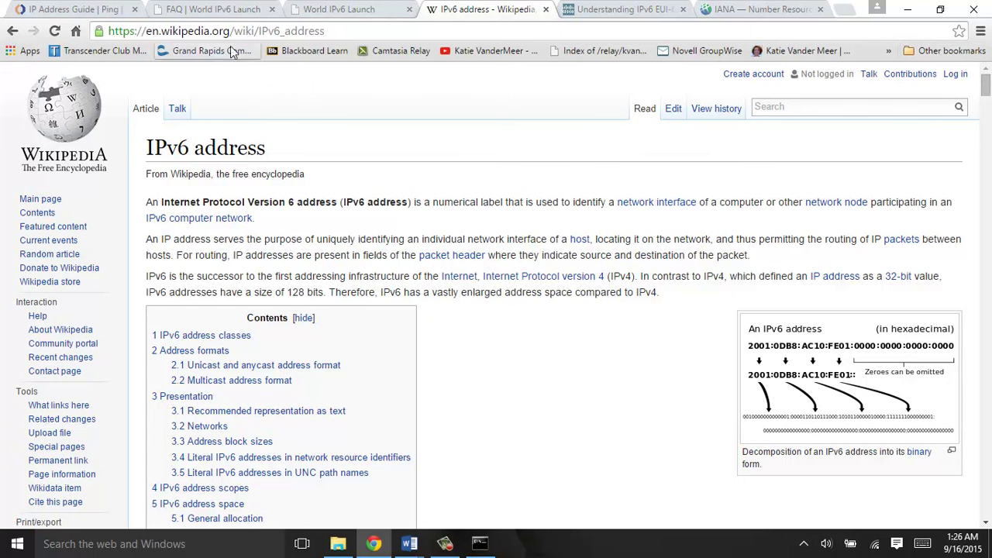
pyautogui.moveTo(986, 93); pyautogui.dragTo(988, 217)
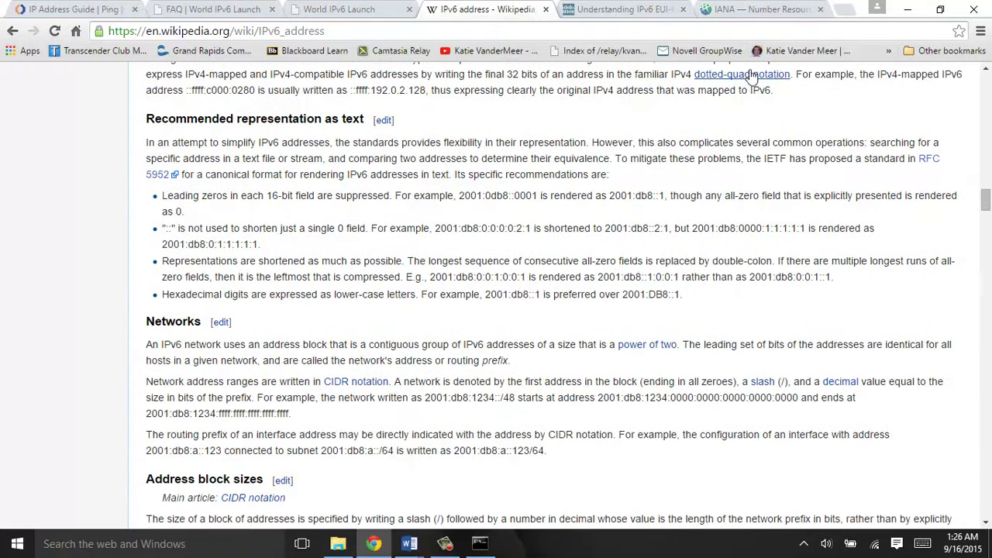
pyautogui.click(543, 10)
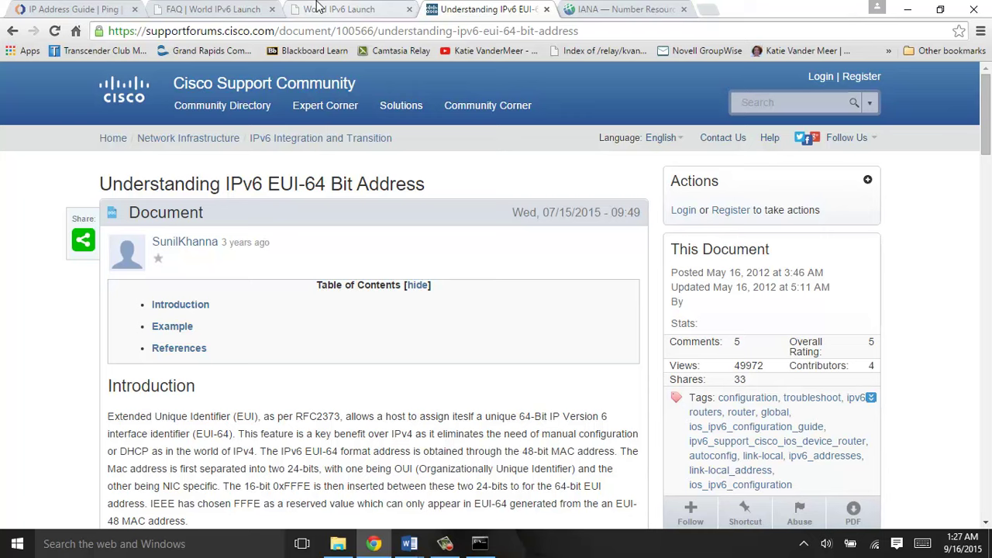
# Step: Search Google for "hexadecimal to decimal" in a new tab and open the BinaryHex Converter page, ready at its Hex Value field
pyautogui.click(713, 8)
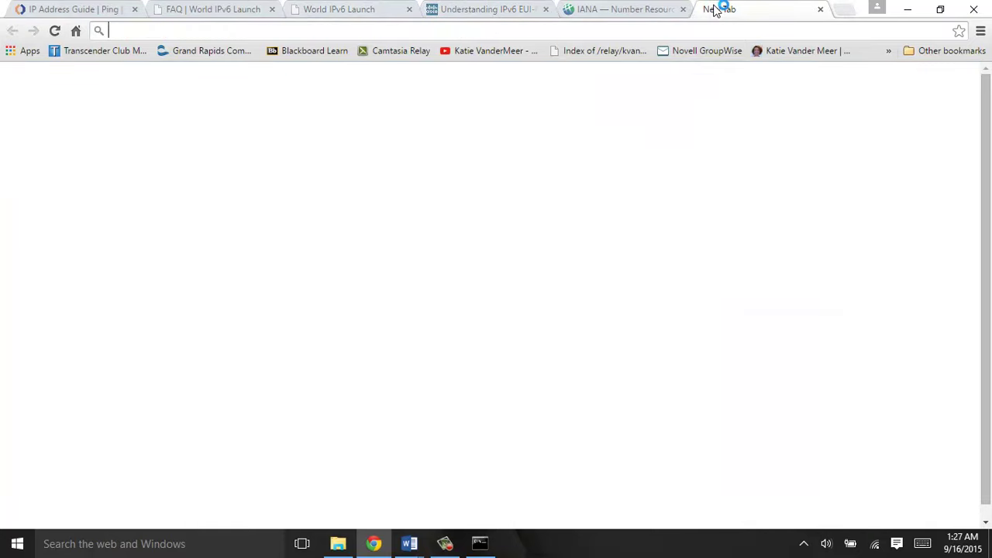
pyautogui.write('hexide')
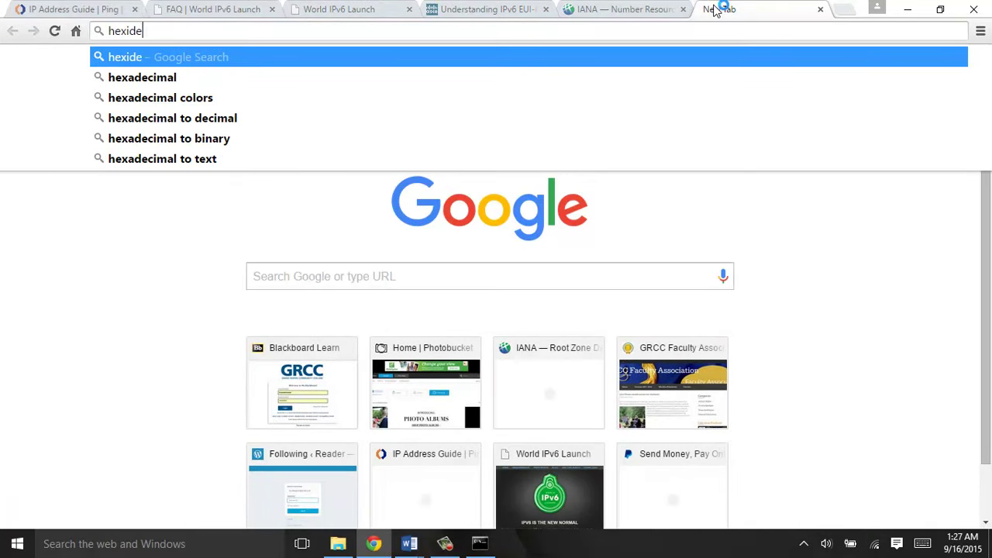
pyautogui.write('cimal')
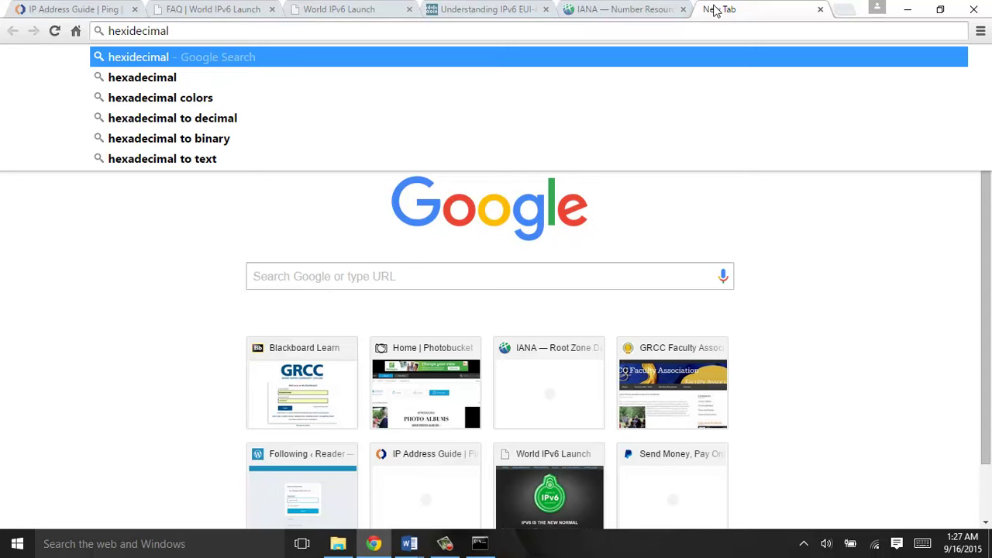
pyautogui.press('Down')
pyautogui.press('Down')
pyautogui.press('Down')
pyautogui.press('Return')
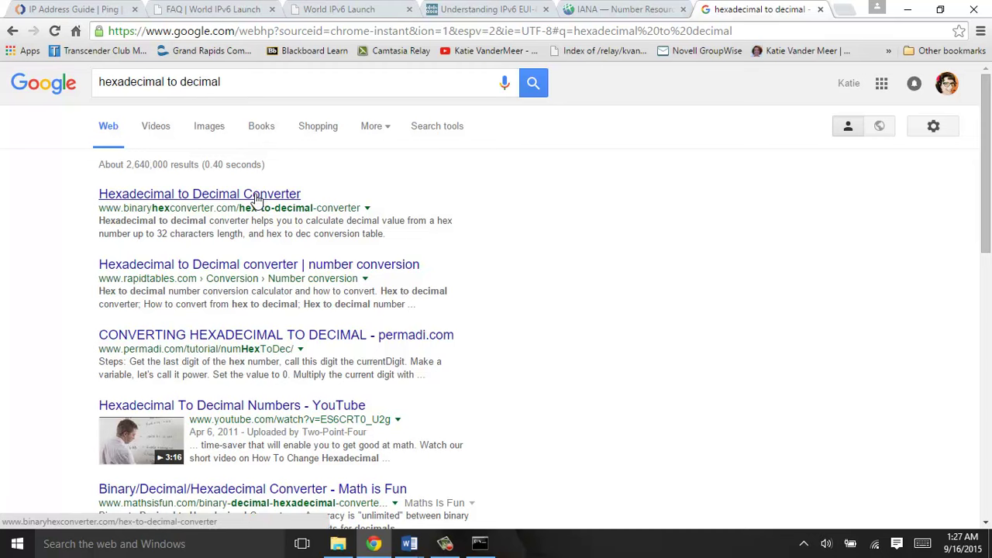
pyautogui.click(256, 195)
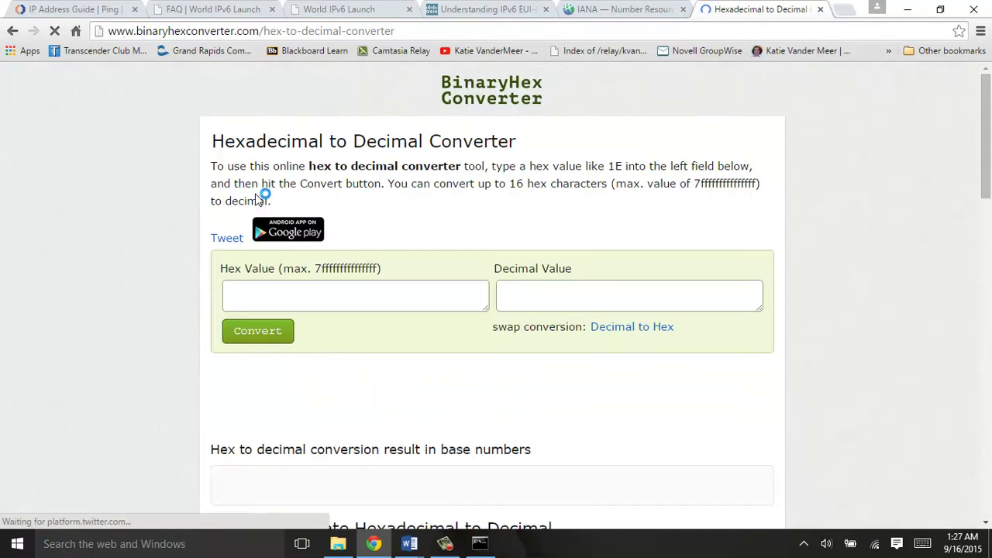
pyautogui.click(318, 295)
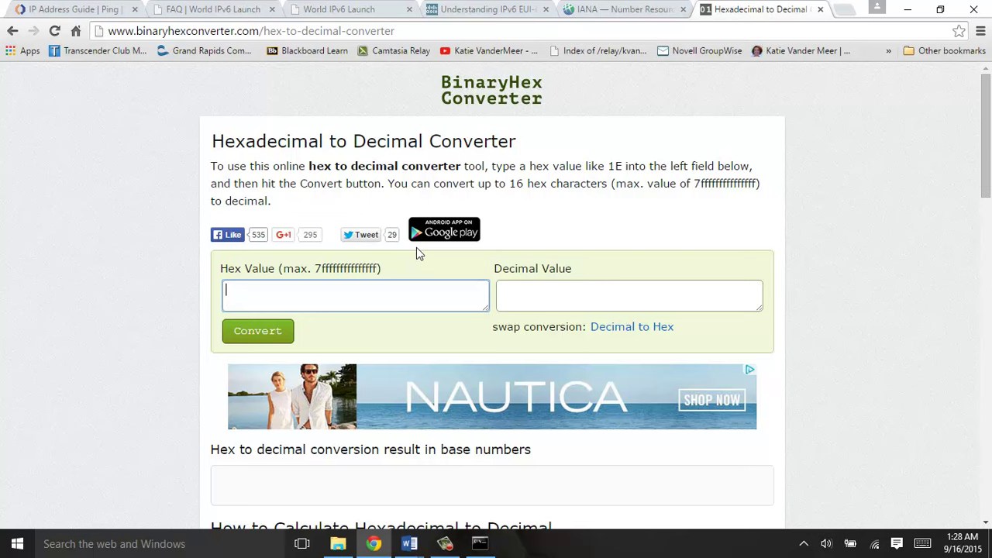
# Step: Examine the Wi-Fi adapter's IPv6 addresses in Command Prompt and the MAC-to-EUI-64 explanation and example on the Cisco page
pyautogui.click(480, 543)
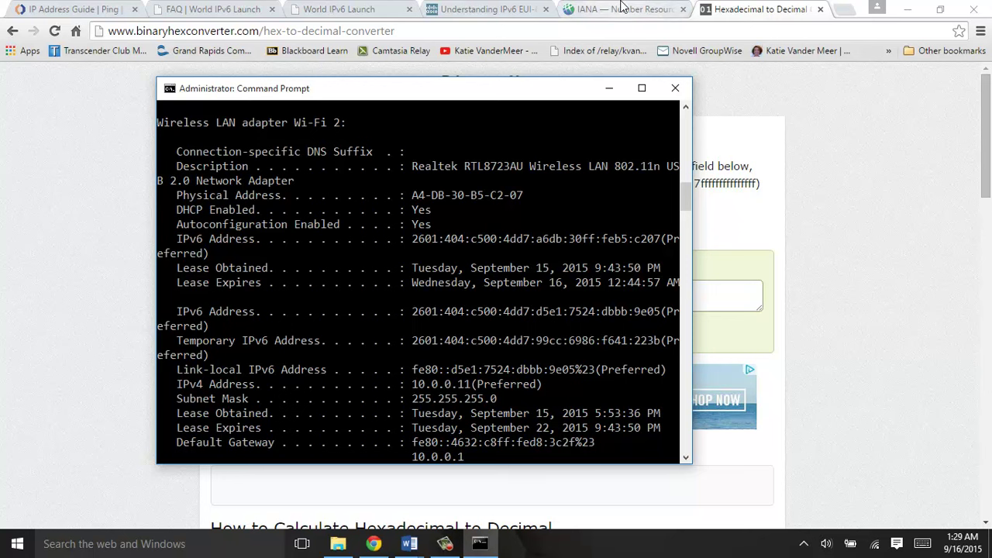
pyautogui.click(586, 8)
pyautogui.click(482, 11)
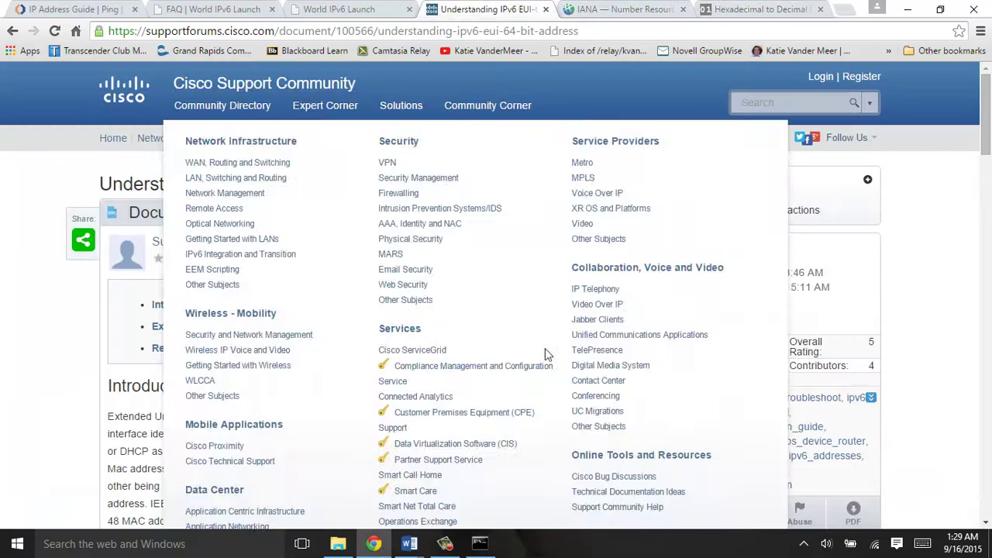
pyautogui.moveTo(988, 109); pyautogui.dragTo(989, 150)
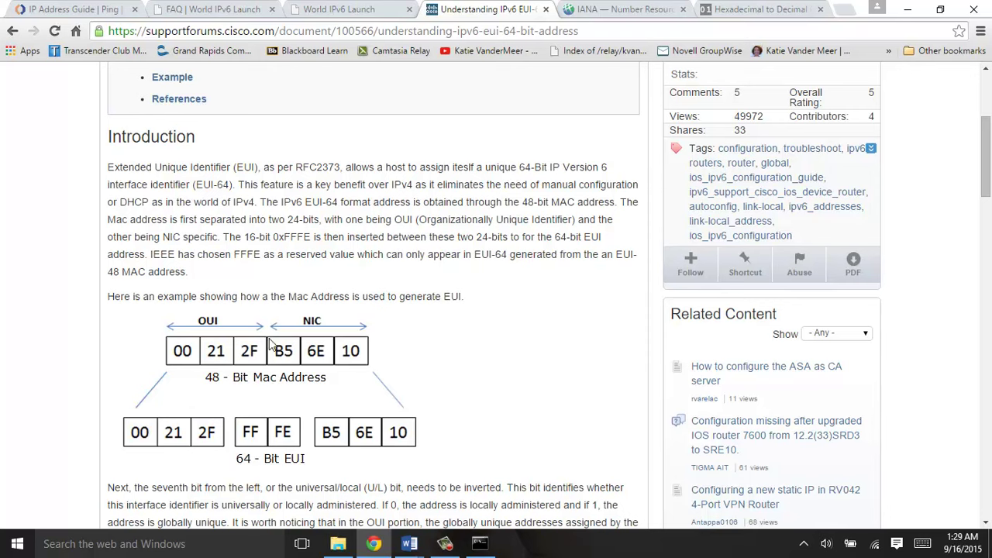
pyautogui.moveTo(989, 158); pyautogui.dragTo(989, 257)
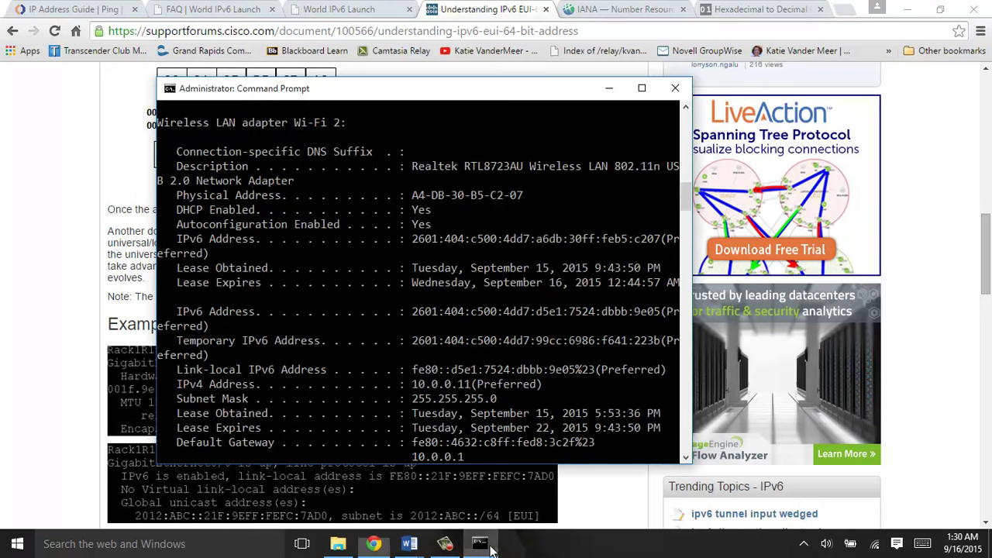
# Step: Switch to Command Prompt, clear the window with cls, and ping the presenter's personal website by its www address
pyautogui.click(480, 543)
pyautogui.write('cls')
pyautogui.press('Return')
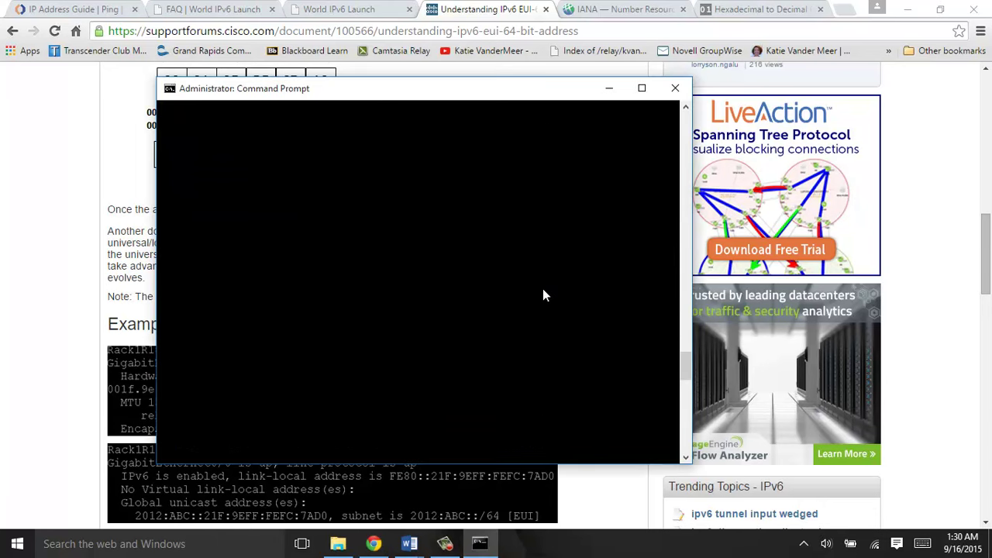
pyautogui.press('Return')
pyautogui.write('ping www.katiev')
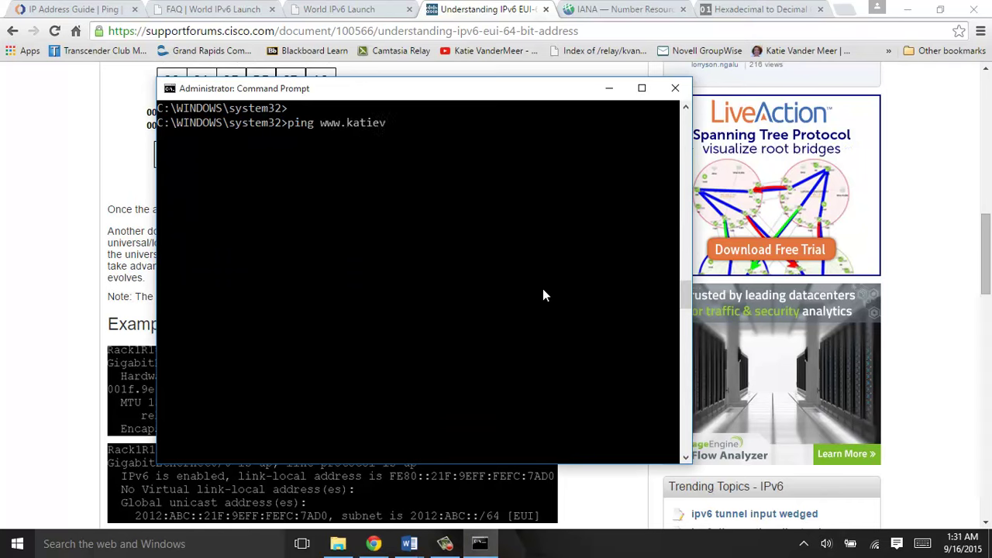
pyautogui.write('andermeer.com')
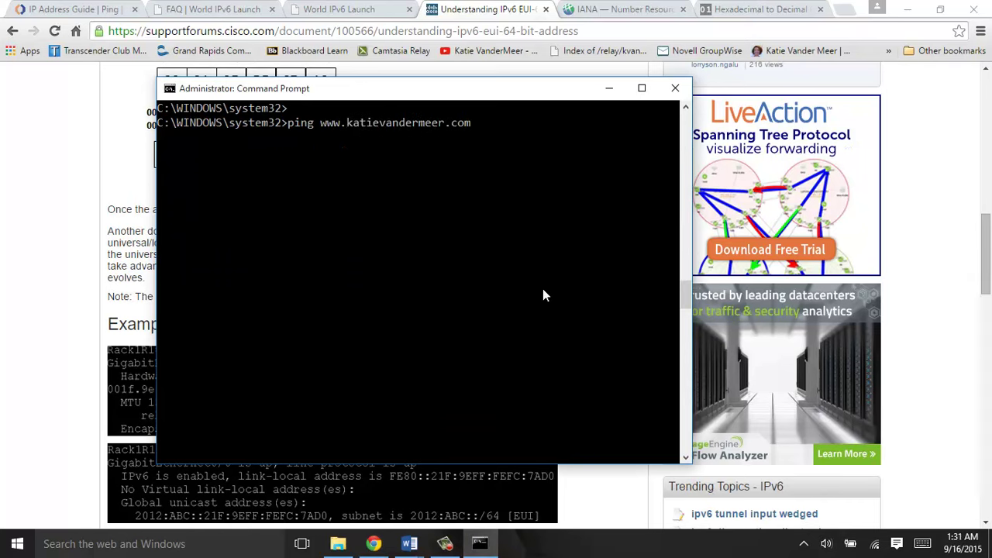
pyautogui.press('Return')
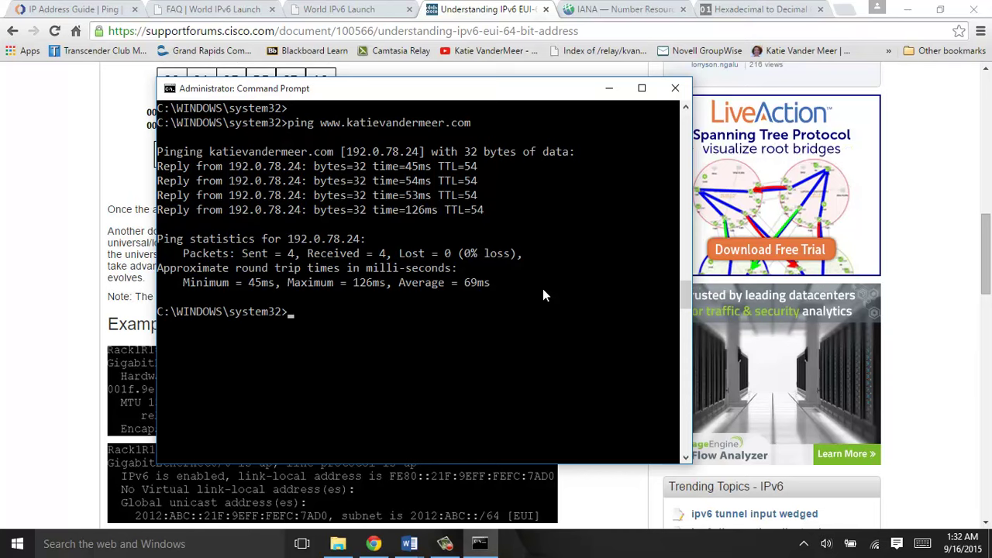
# Step: Run nslookup on the www address of the presenter's personal website
pyautogui.write('nslookup')
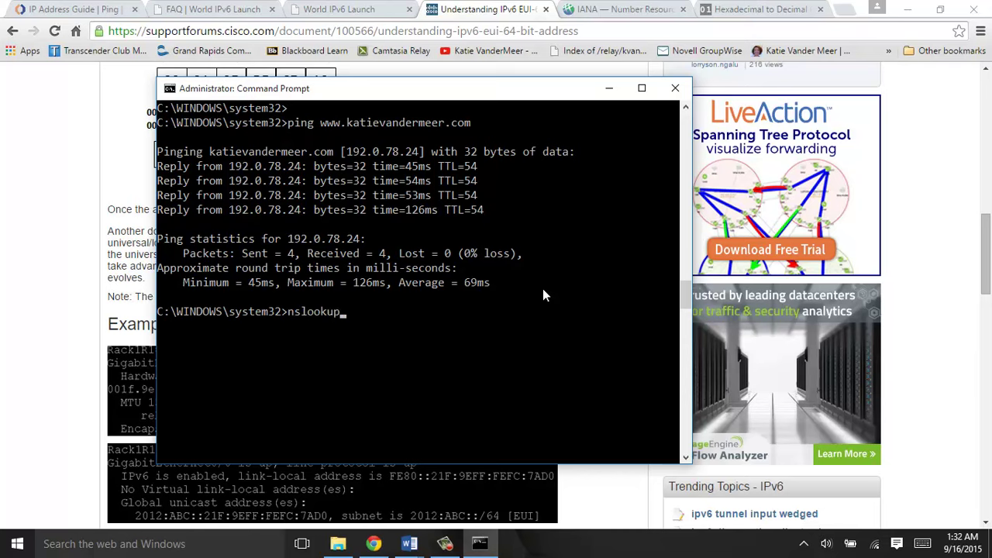
pyautogui.write(' www.')
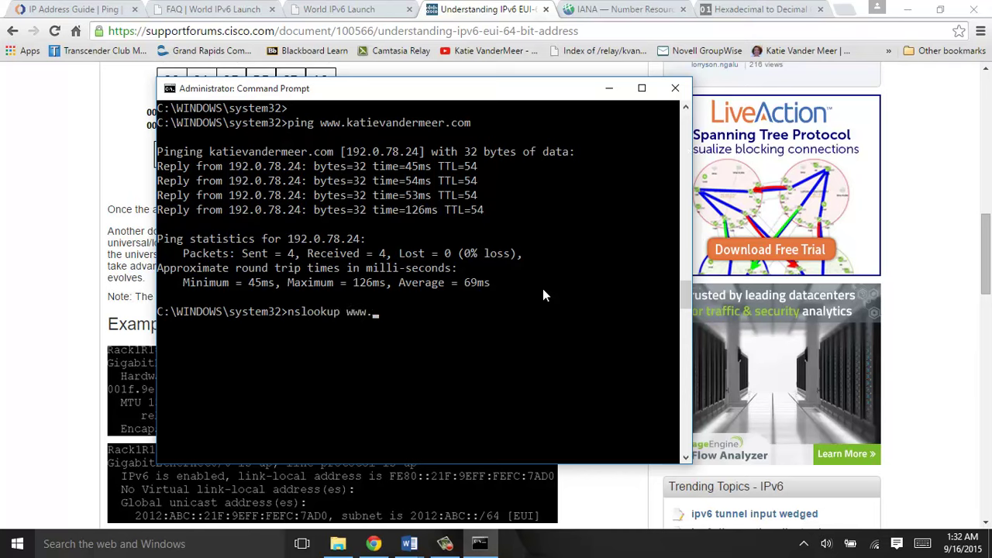
pyautogui.write('katievandermeer.com')
pyautogui.press('Return')
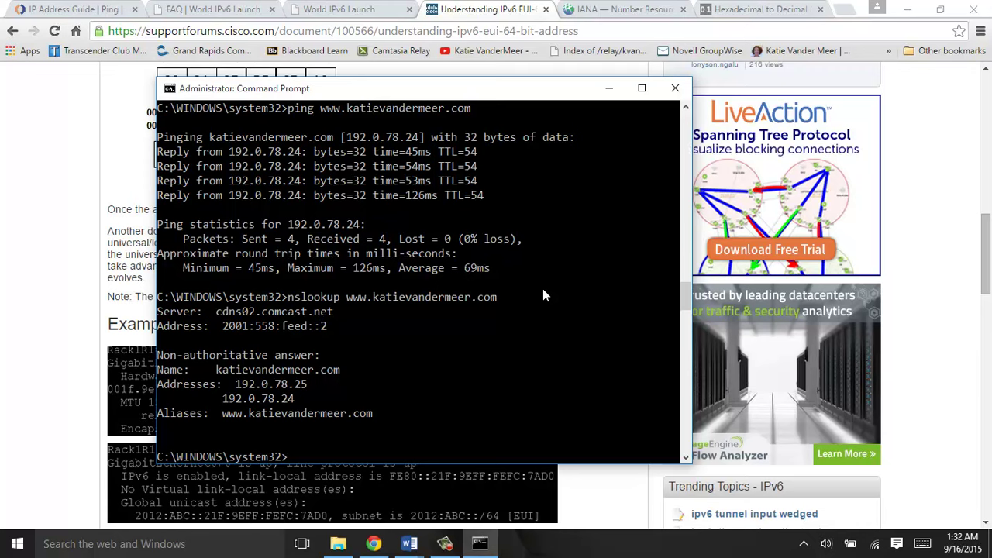
# Step: Run nslookup on raidershell.grcc.edu in Command Prompt
pyautogui.write('ns')
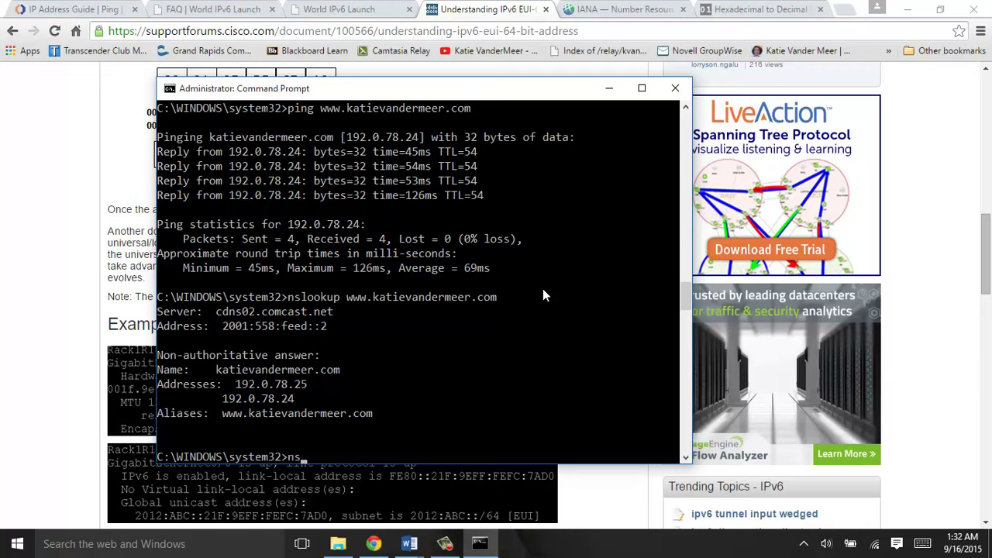
pyautogui.write('loo')
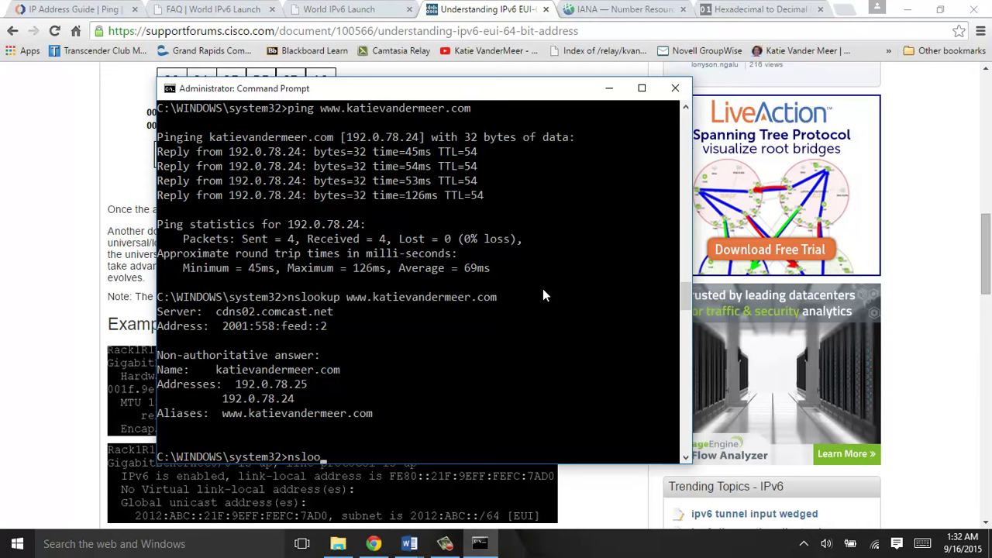
pyautogui.write('kup raider')
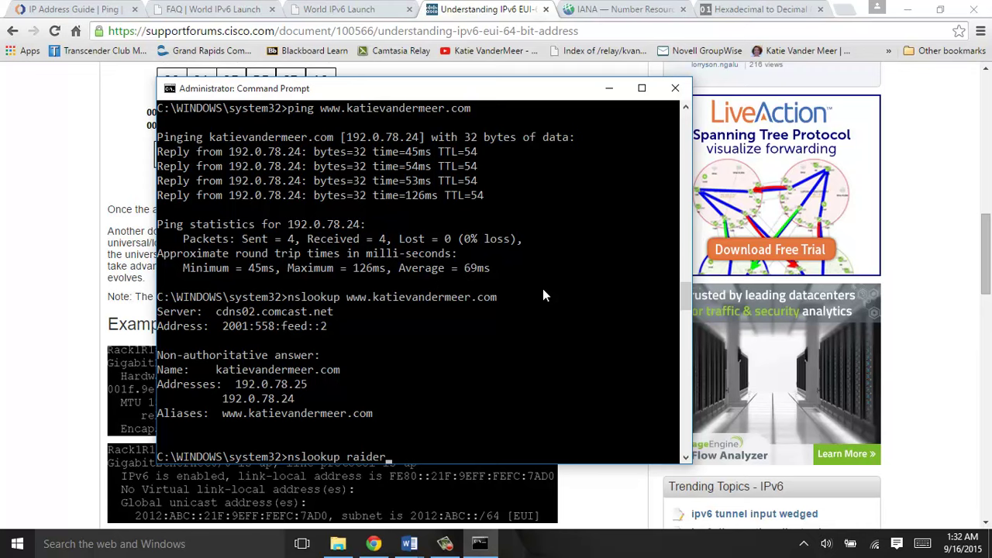
pyautogui.write('sh')
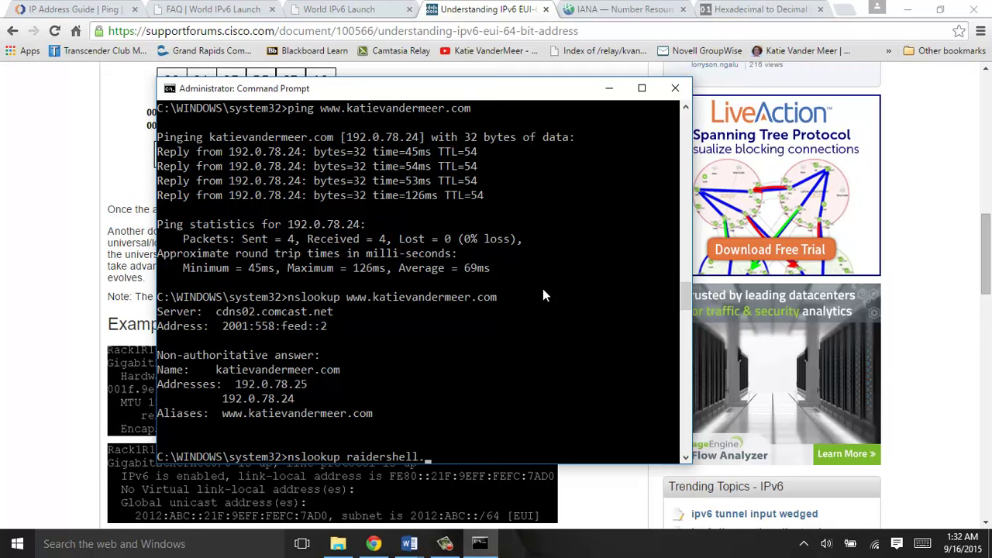
pyautogui.write('ell.grcc.edu')
pyautogui.press('Return')
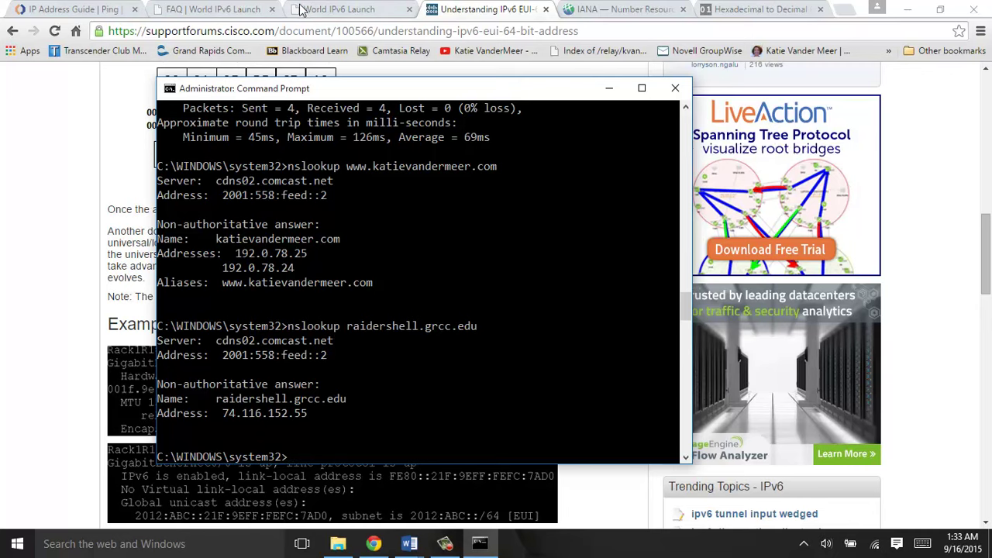
# Step: Switch to the IP Address Guide page in Chrome and convert this computer's public IP address to its decimal number
pyautogui.click(90, 8)
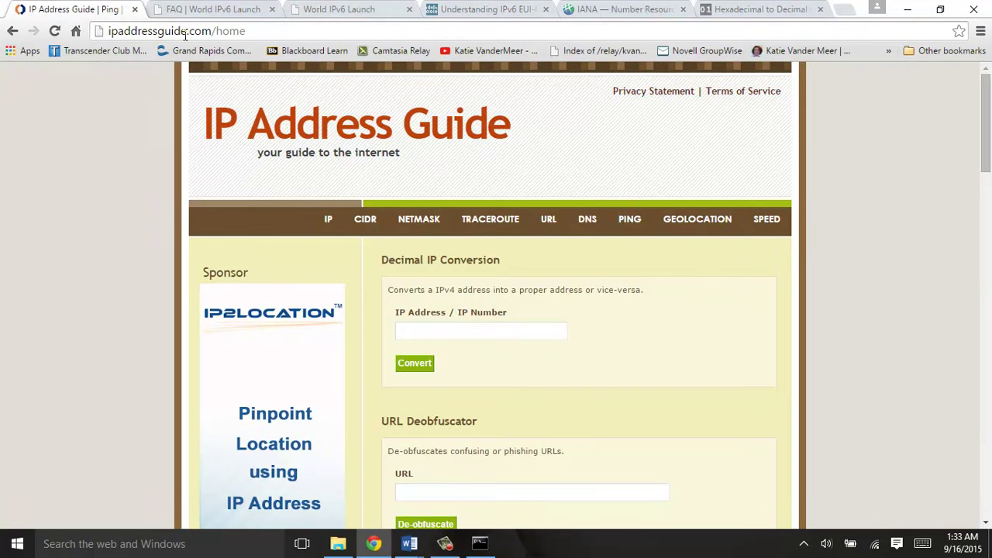
pyautogui.click(435, 327)
pyautogui.click(432, 349)
pyautogui.click(428, 361)
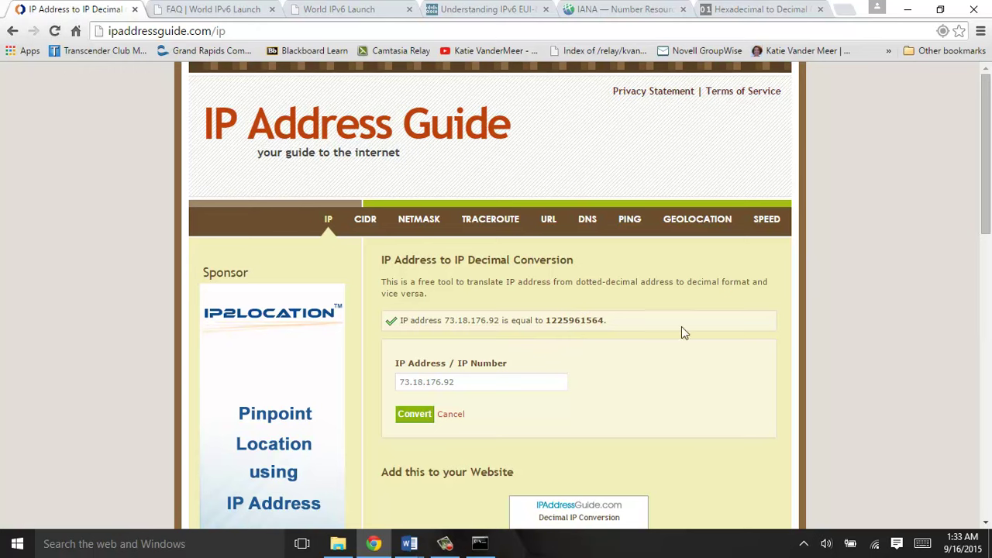
pyautogui.moveTo(986, 213); pyautogui.dragTo(985, 326)
pyautogui.scroll(5, 531, 276)
# Step: Ping this computer's public IP address with the IP Address Guide's Ping tool and view the results
pyautogui.click(617, 221)
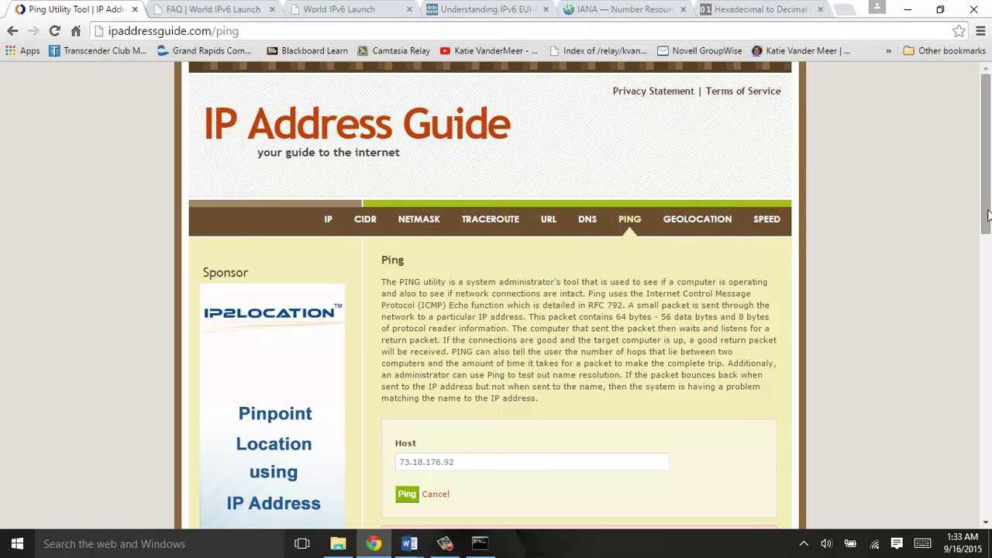
pyautogui.scroll(-1, 960, 227)
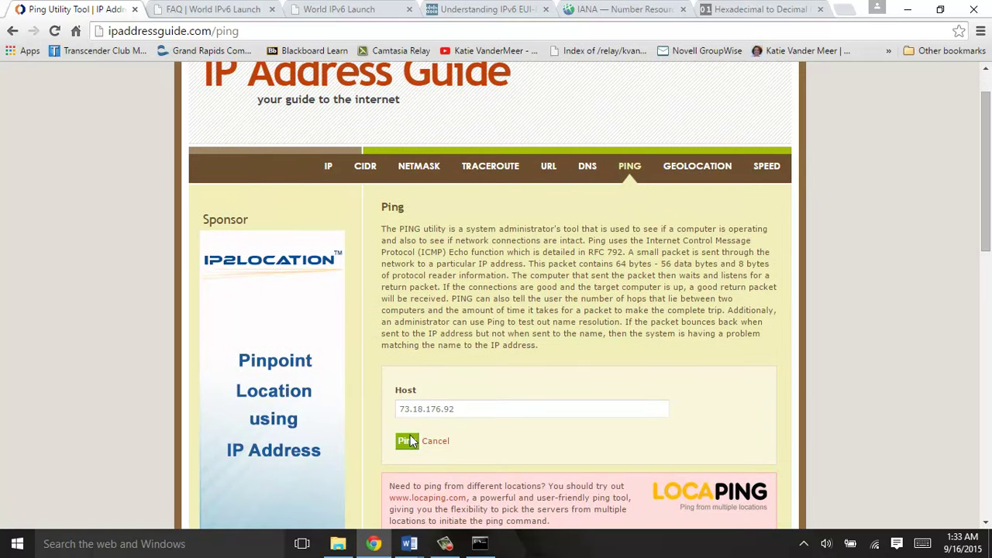
pyautogui.click(406, 441)
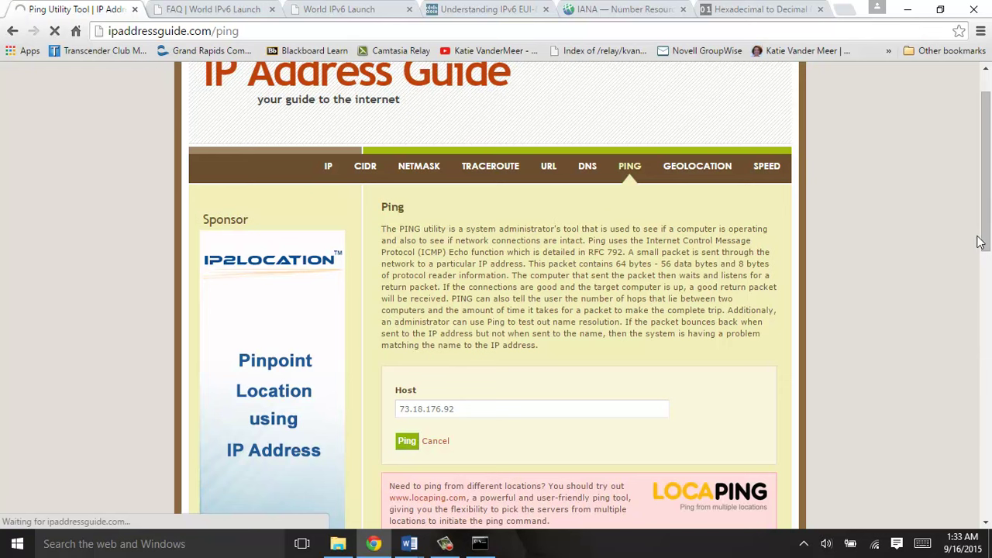
pyautogui.moveTo(985, 230); pyautogui.dragTo(986, 273)
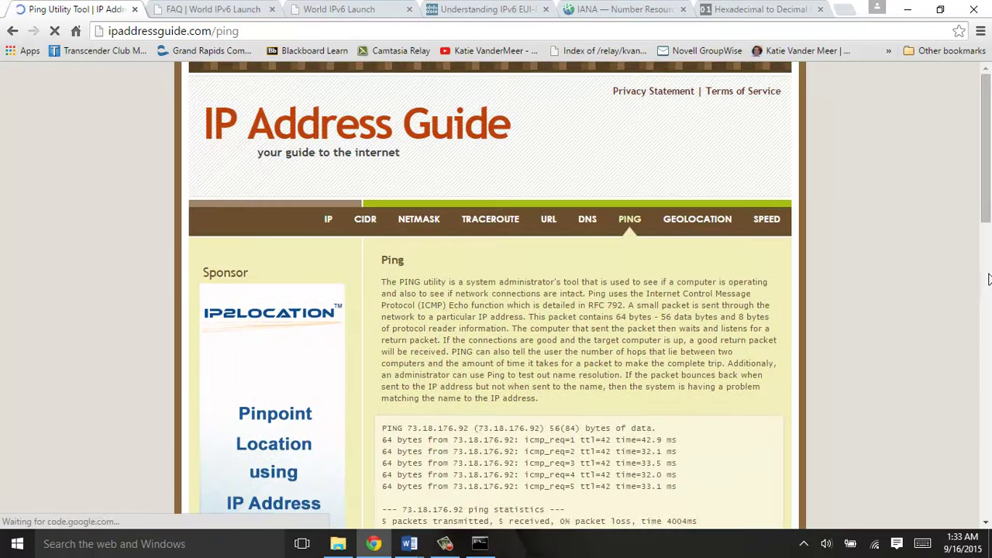
pyautogui.moveTo(981, 221); pyautogui.dragTo(988, 291)
# Step: Ping the presenter's personal website by its www address with the online tool and compare the result with Command Prompt's nslookup output
pyautogui.moveTo(475, 358); pyautogui.dragTo(301, 362)
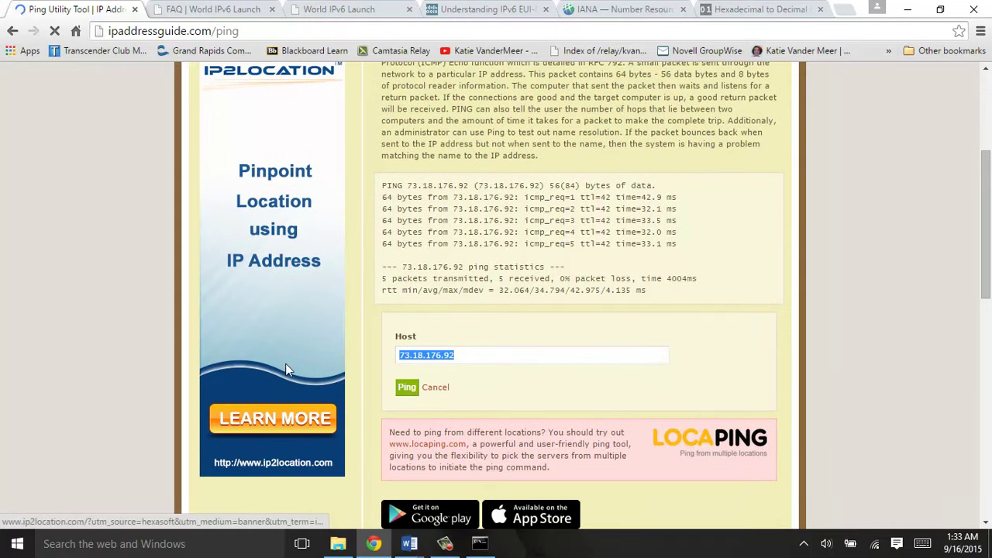
pyautogui.write('www.k')
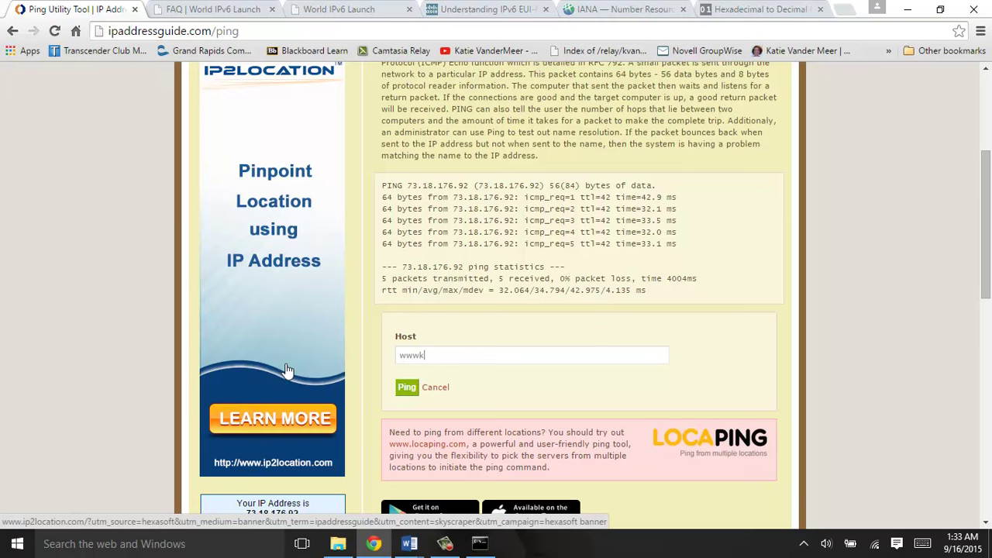
pyautogui.write('atievandermeer.com')
pyautogui.click(407, 387)
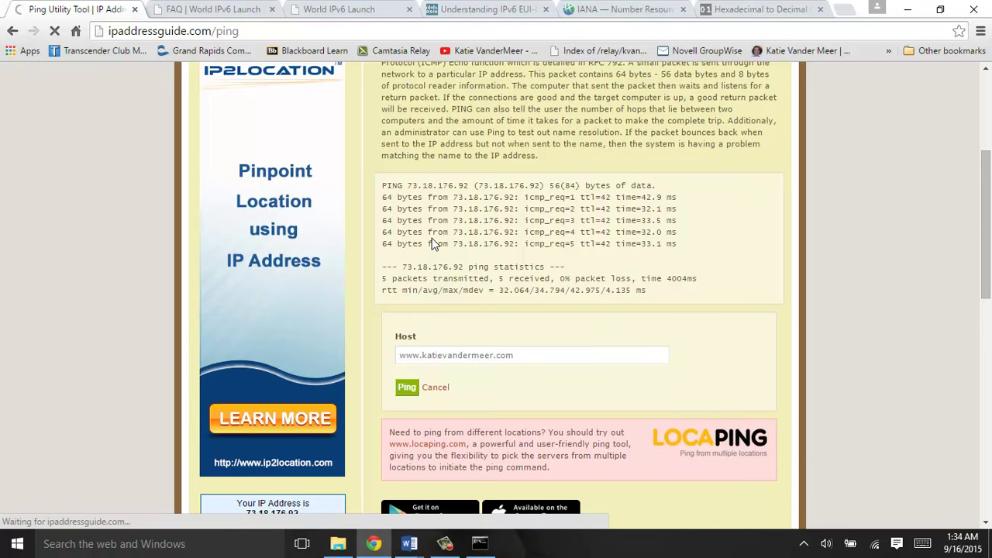
pyautogui.click(488, 549)
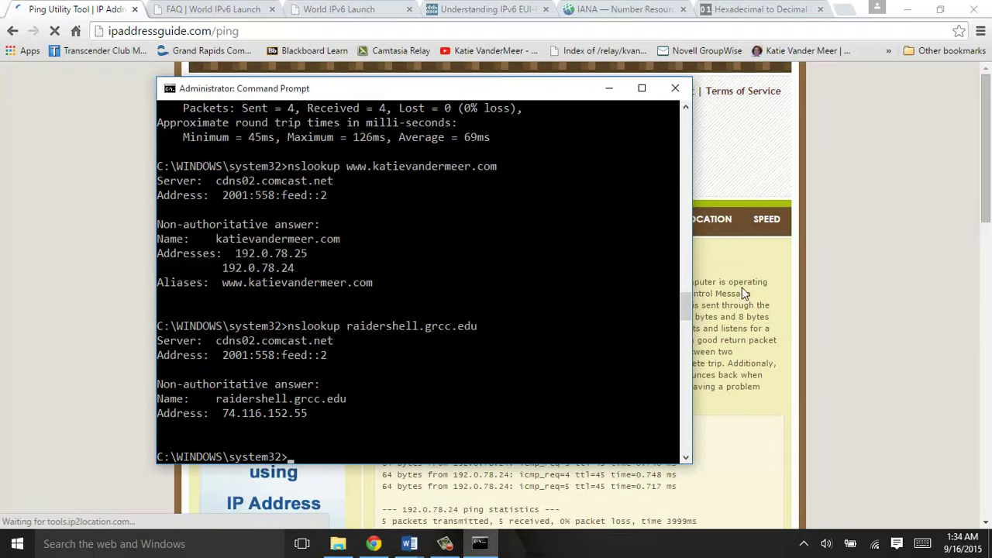
pyautogui.click(742, 293)
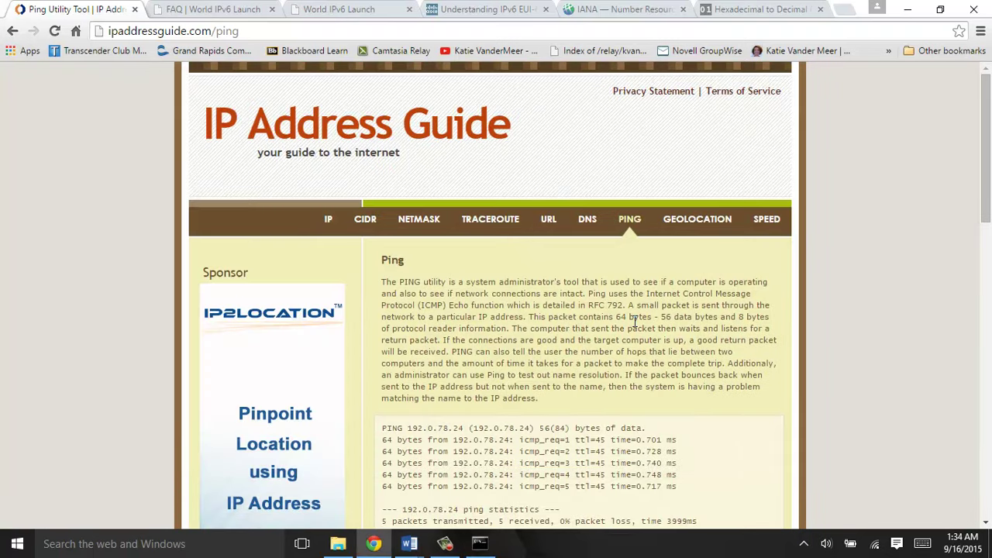
pyautogui.moveTo(986, 209); pyautogui.dragTo(988, 244)
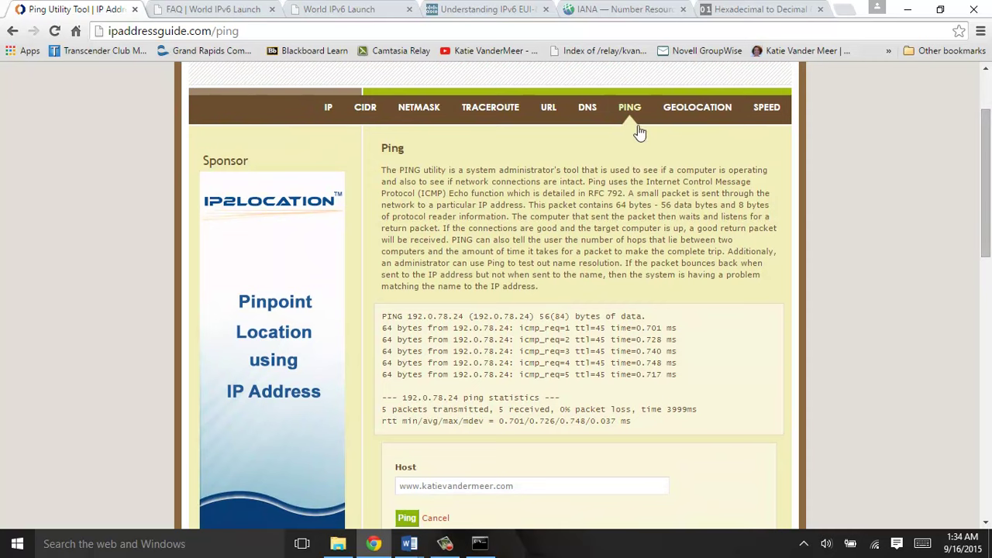
# Step: Open the IP Address Guide's Traceroute tool, select its host address, and go back to the World IPv6 Launch home page
pyautogui.click(499, 114)
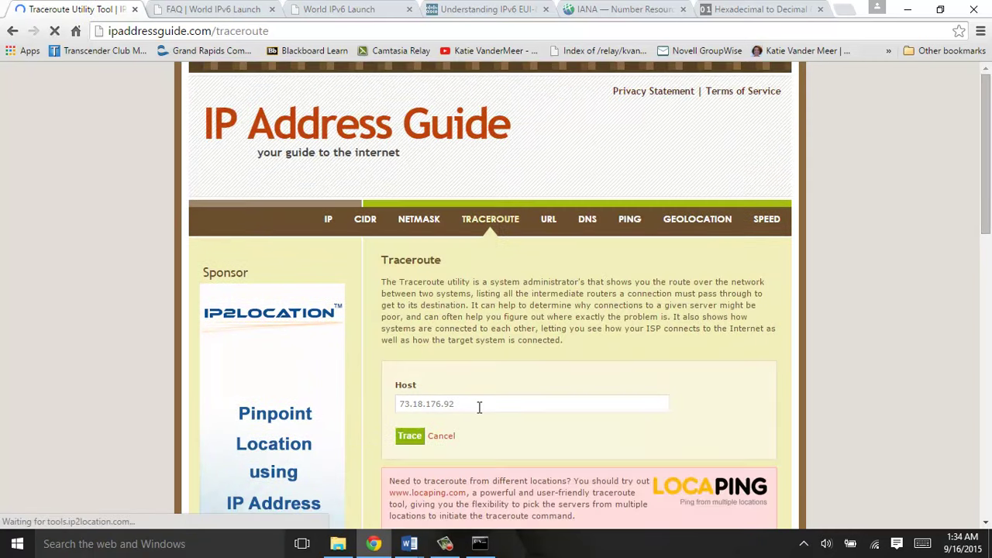
pyautogui.moveTo(478, 405); pyautogui.dragTo(281, 450)
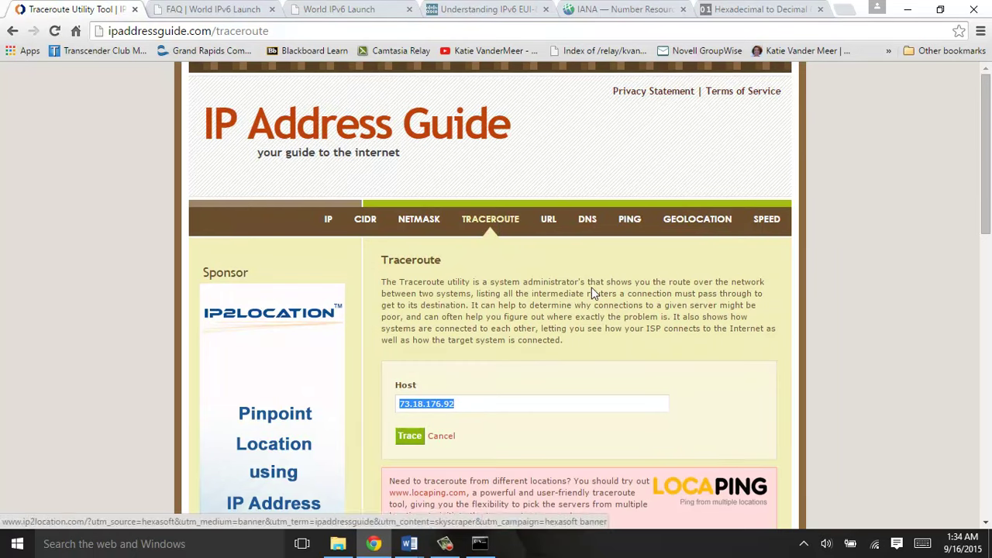
pyautogui.moveTo(986, 197)
pyautogui.mouseDown()
pyautogui.moveTo(985, 255)
pyautogui.moveTo(988, 183)
pyautogui.mouseUp()
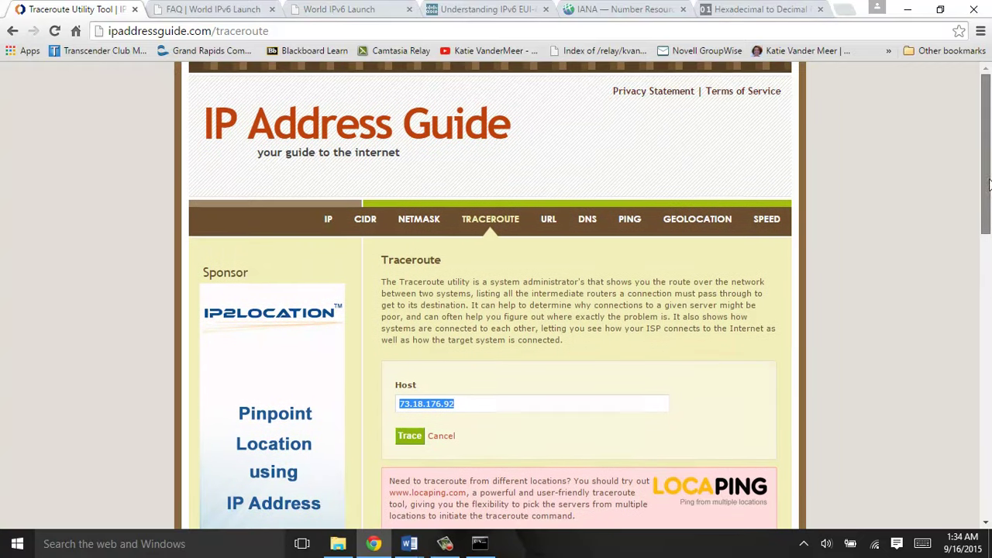
pyautogui.click(210, 9)
pyautogui.click(339, 10)
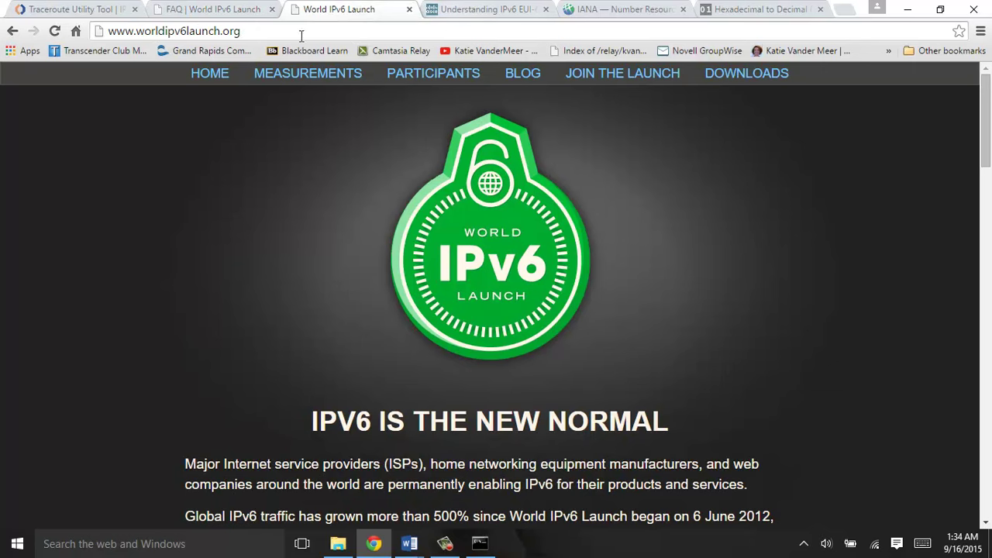
pyautogui.click(268, 29)
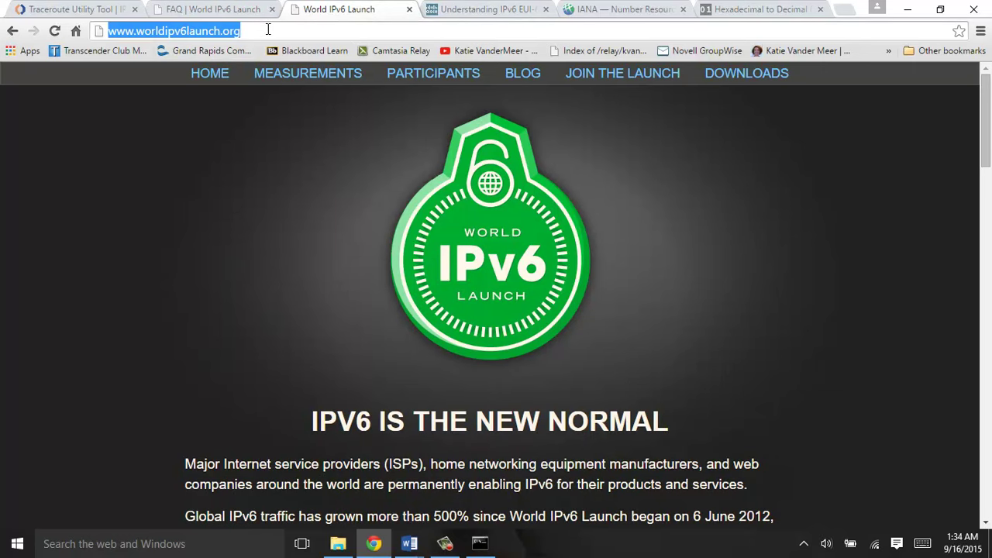
pyautogui.write('ip')
pyautogui.press('BackSpace')
pyautogui.press('BackSpace')
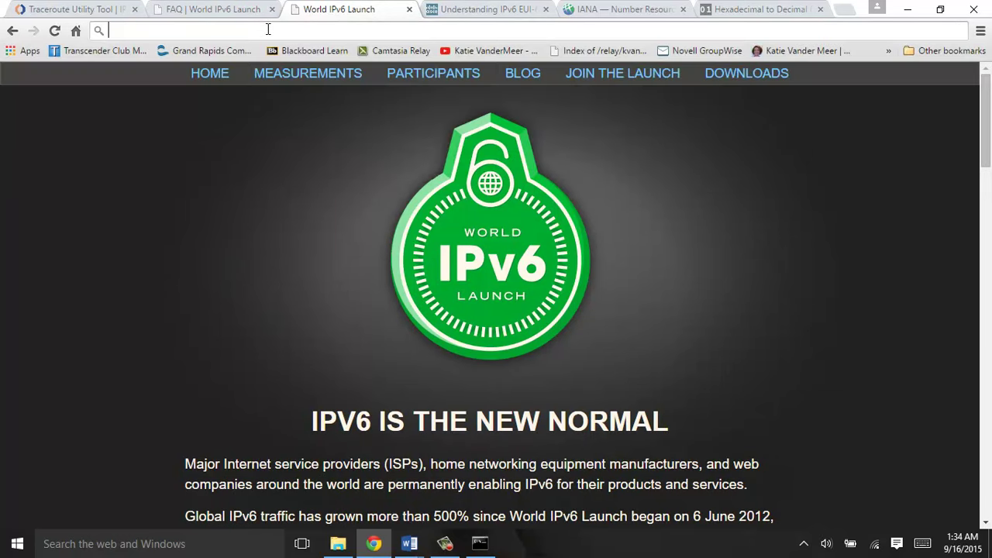
pyautogui.write('ip')
pyautogui.press('Return')
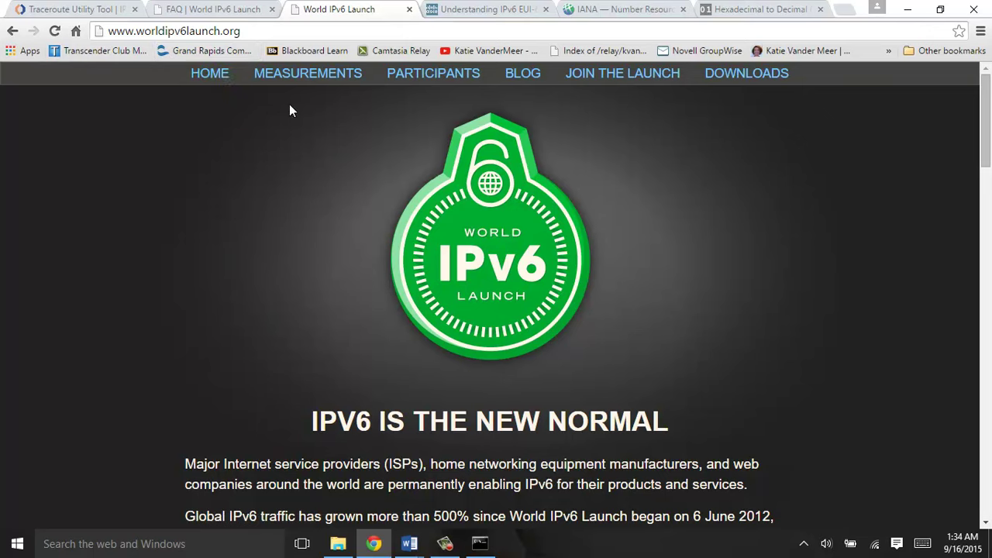
# Step: Revisit the IANA Number Resources page and the raidershell.grcc.edu lookup in Command Prompt
pyautogui.click(626, 10)
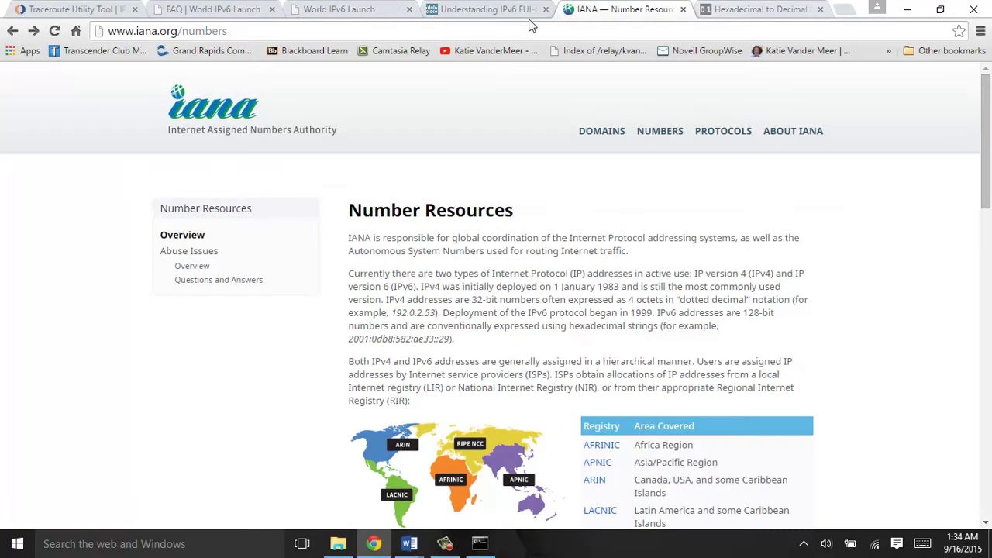
pyautogui.click(480, 543)
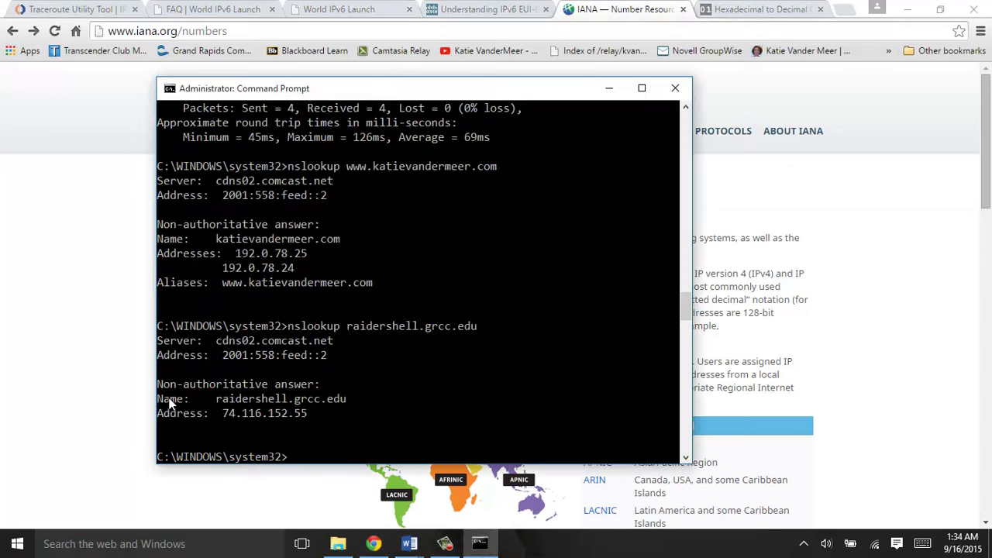
pyautogui.click(444, 543)
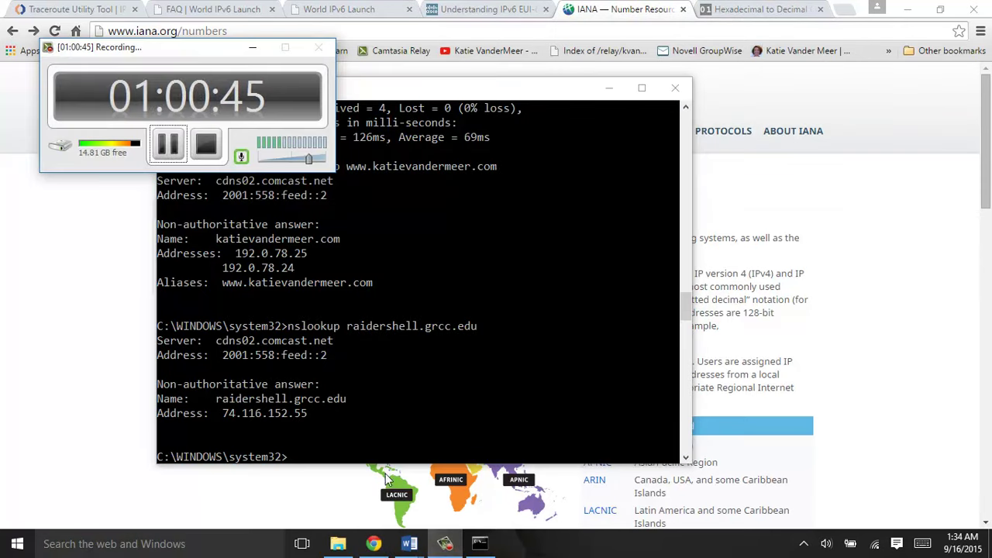